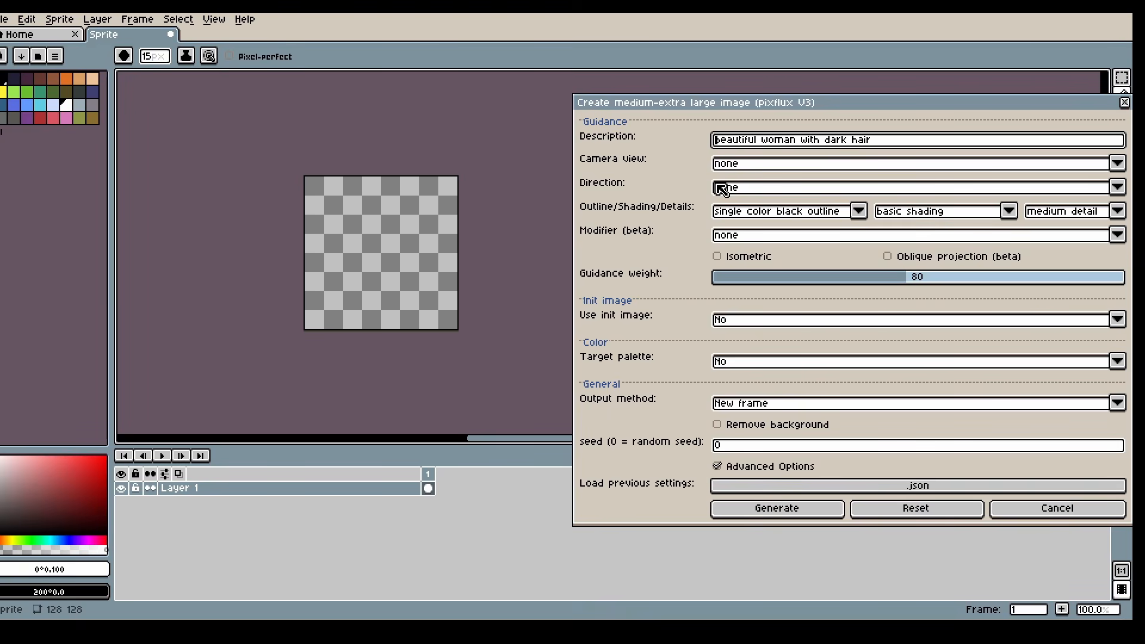
- Complete the image description as "portrait of a beautiful woman with dark hair in anime style"
type("portrait of ")
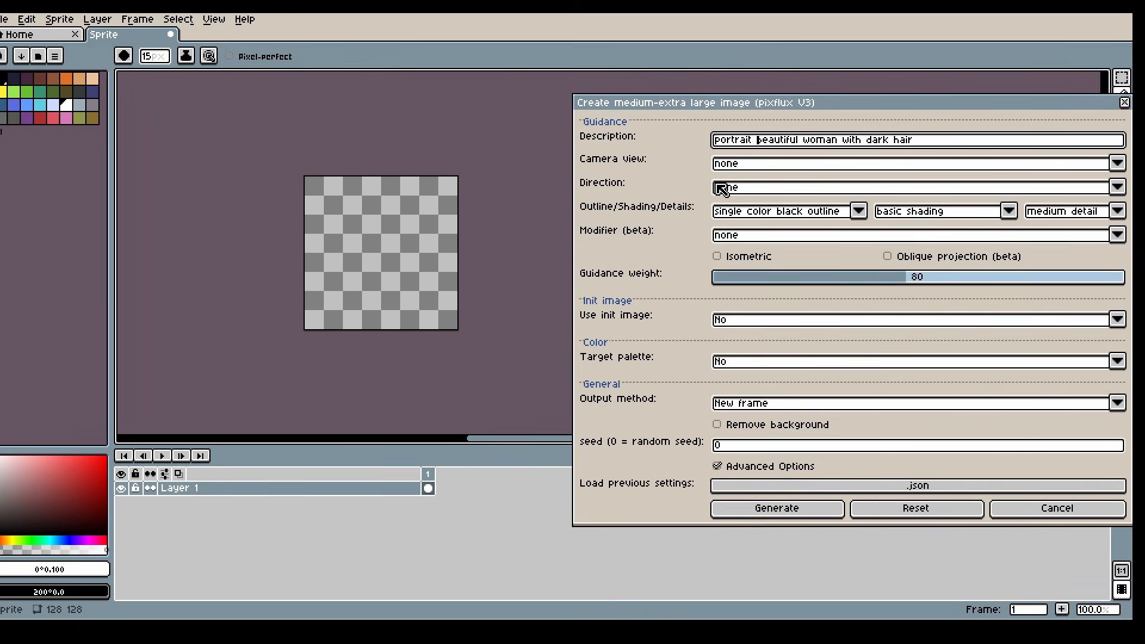
type("a")
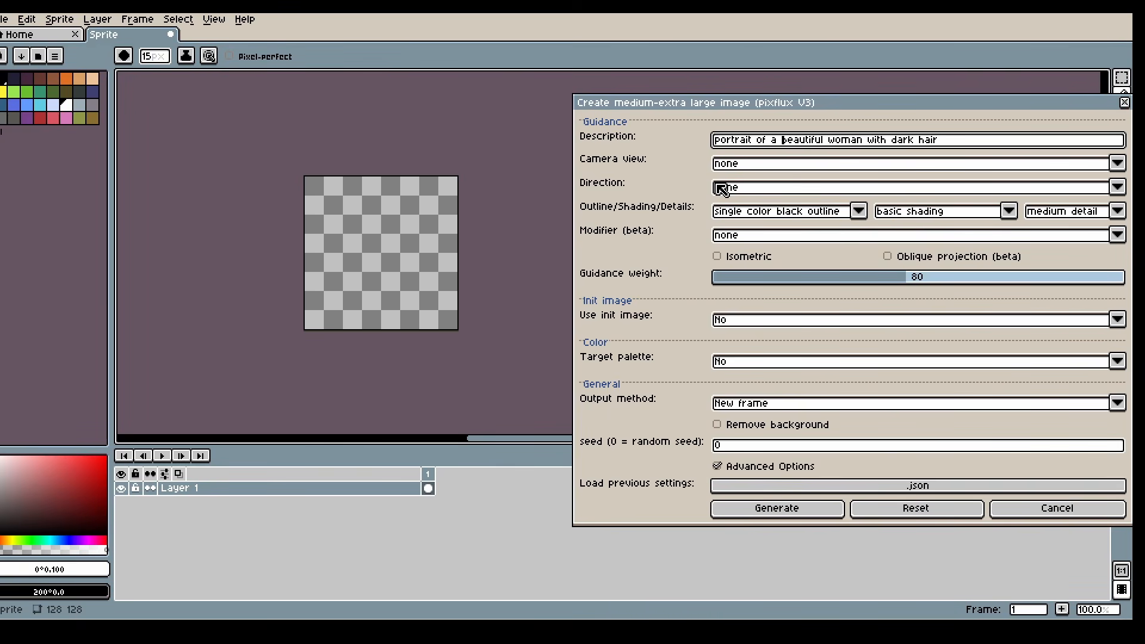
left_click(957, 145)
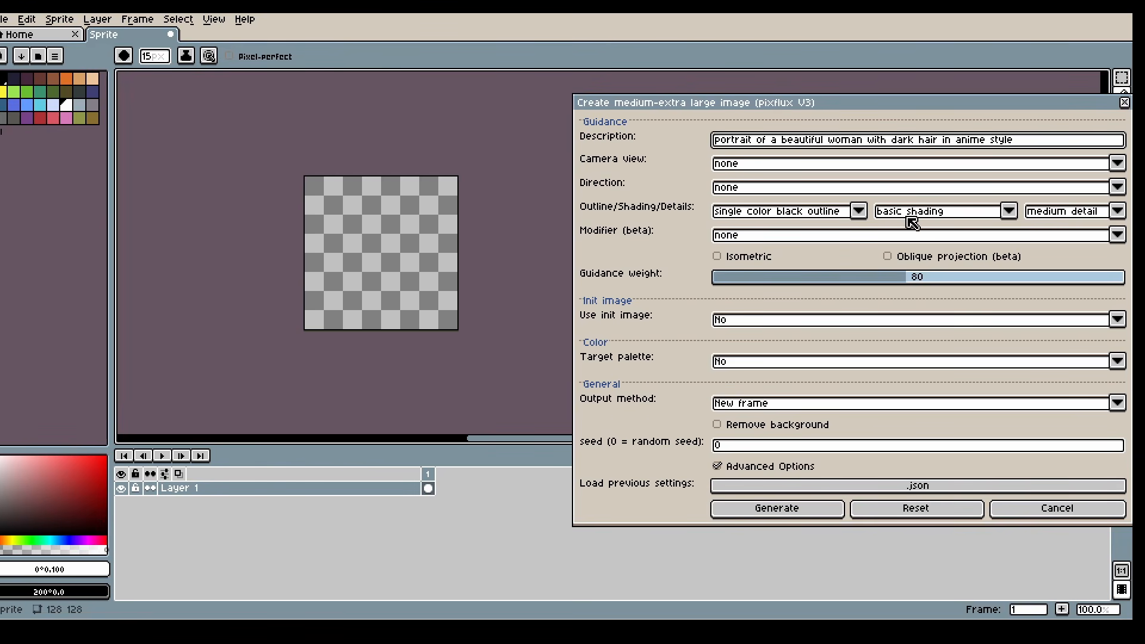
- Set the outline style to selective outline, keep basic shading and medium detail, and generate the portrait
left_click(858, 212)
left_click(784, 262)
left_click(966, 214)
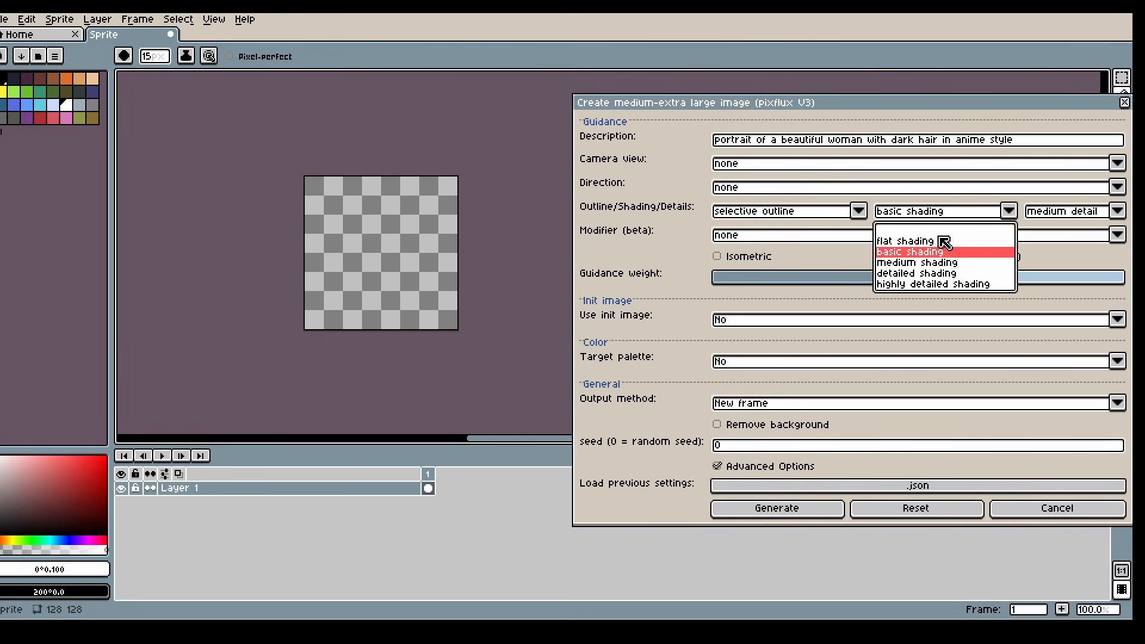
left_click(1070, 216)
left_click(782, 510)
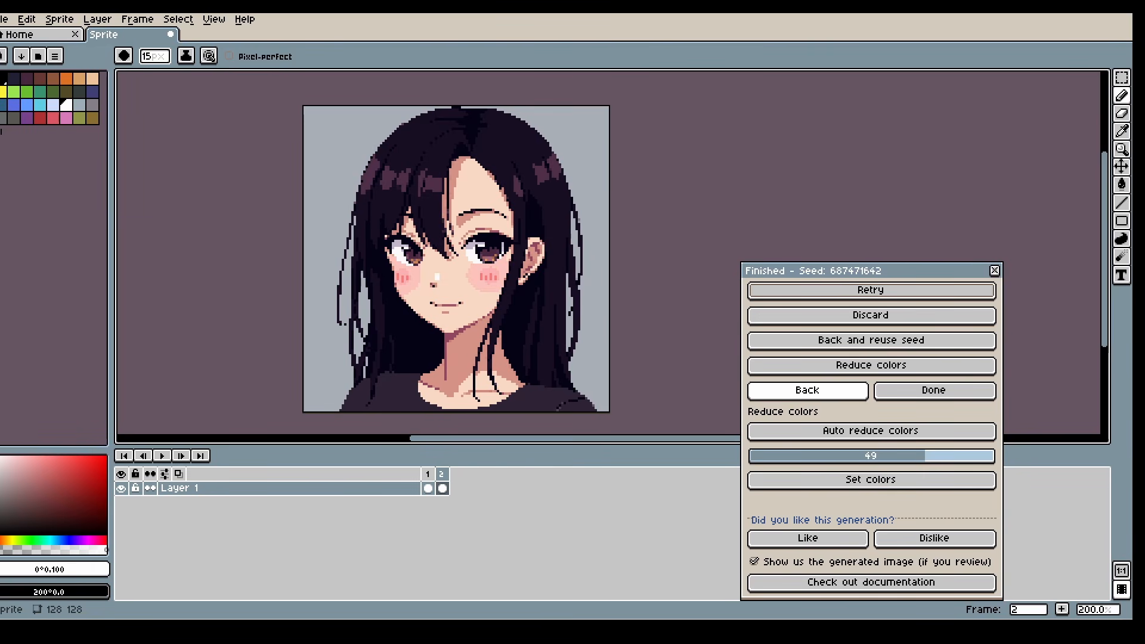
- Leave the image creation settings and open the Edit image (beta) tool for the generated portrait
left_click(807, 389)
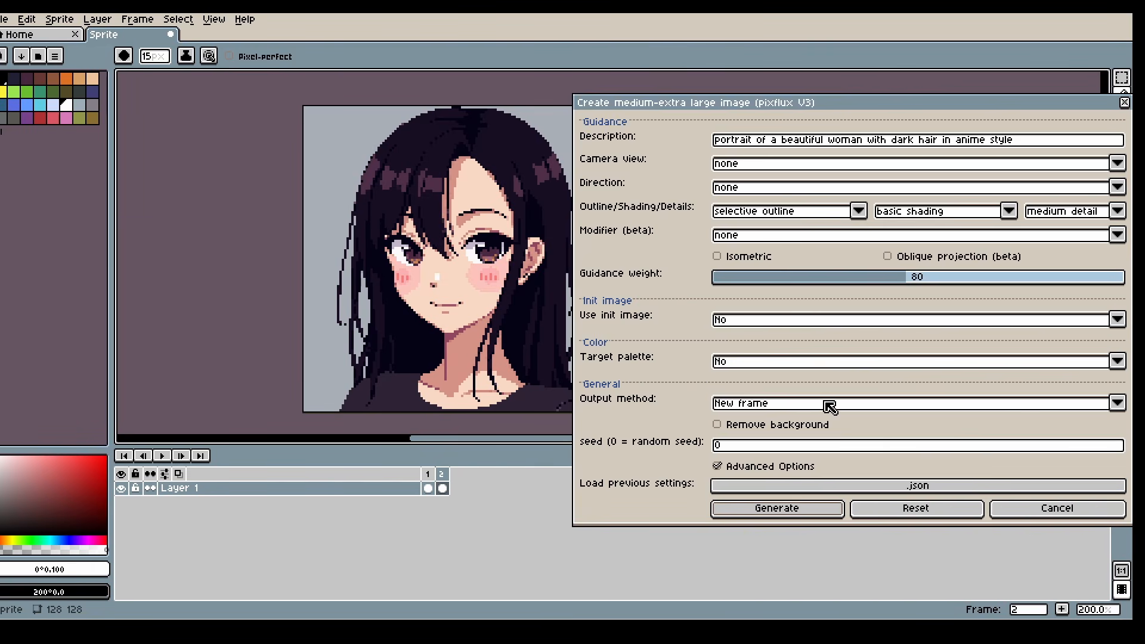
left_click(1025, 508)
left_click_drag(564, 156, 850, 168)
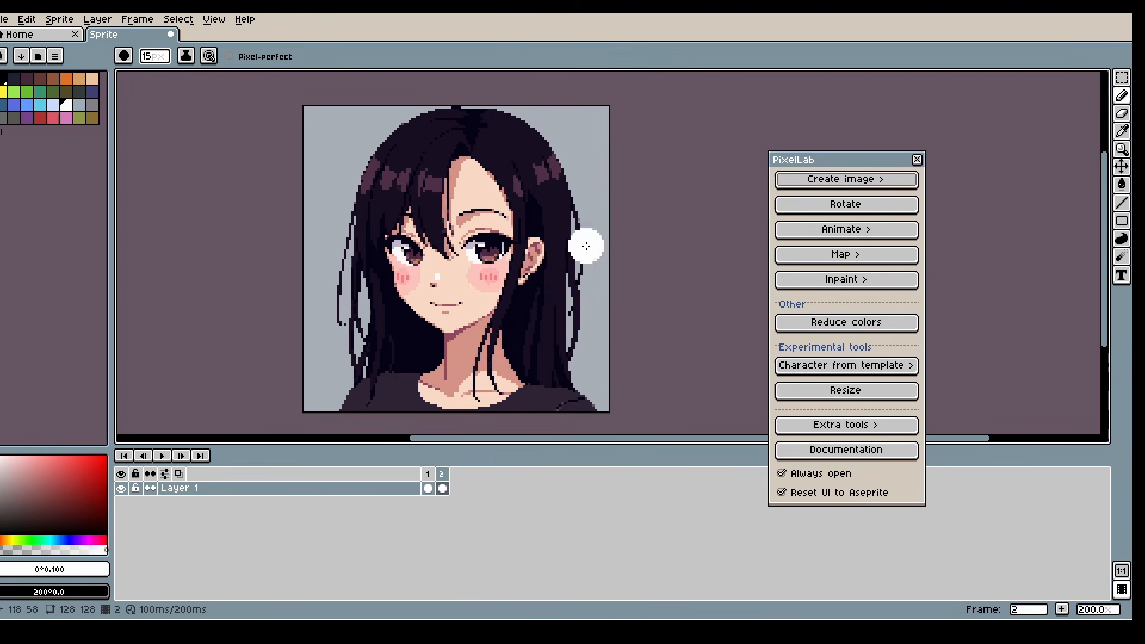
left_click(854, 207)
left_click(852, 250)
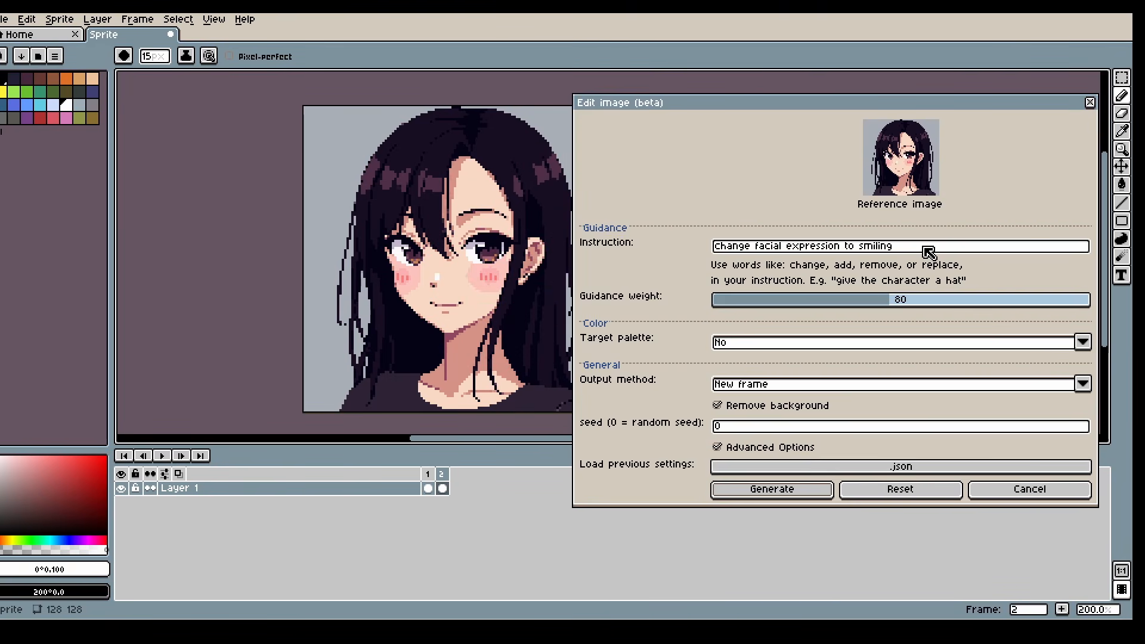
- Turn off background removal, generate the edit "change facial expression to smiling" as a new frame, and return to the edit settings
left_click(771, 409)
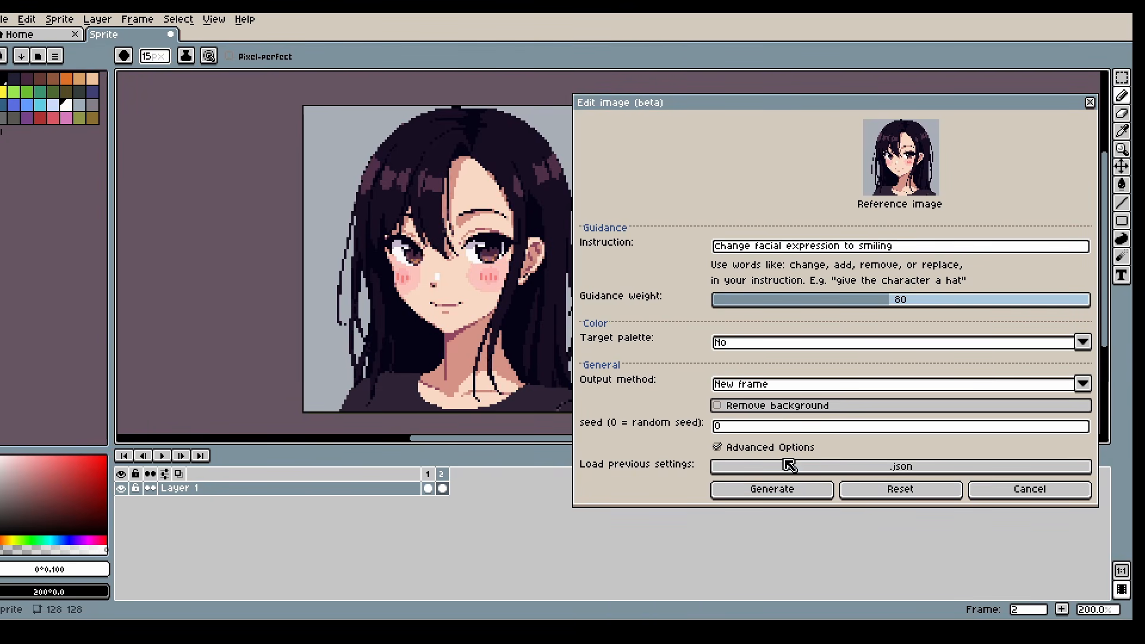
left_click(783, 490)
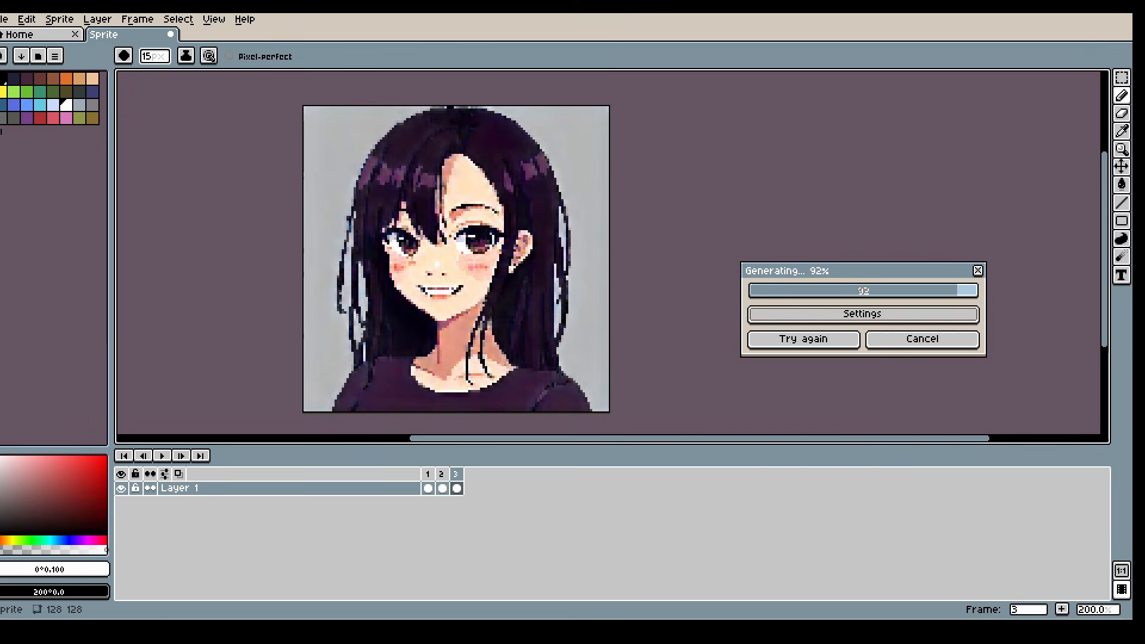
left_click(830, 401)
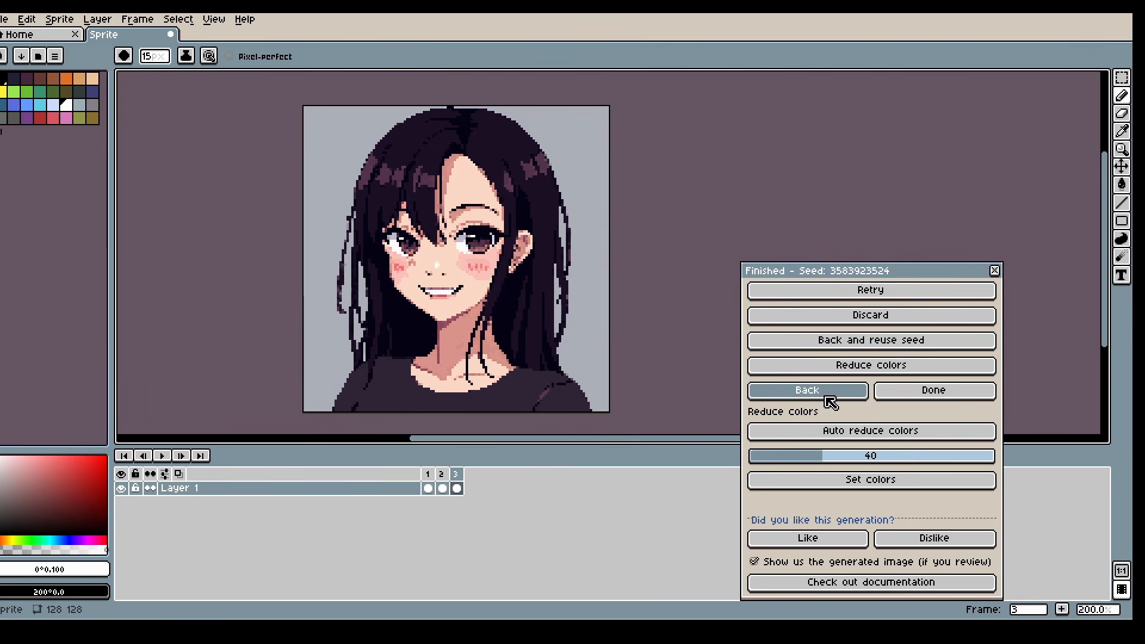
- Change the instruction to "change her color from black to blonde", generate the edit, and return to the edit settings
left_click_drag(938, 250, 762, 248)
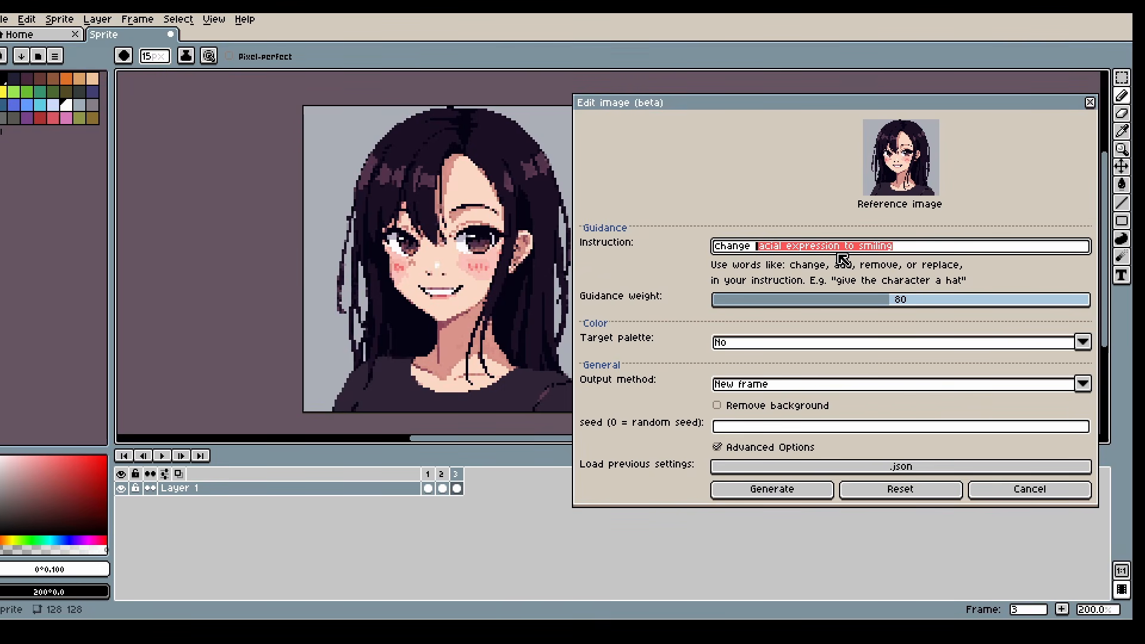
type("her ")
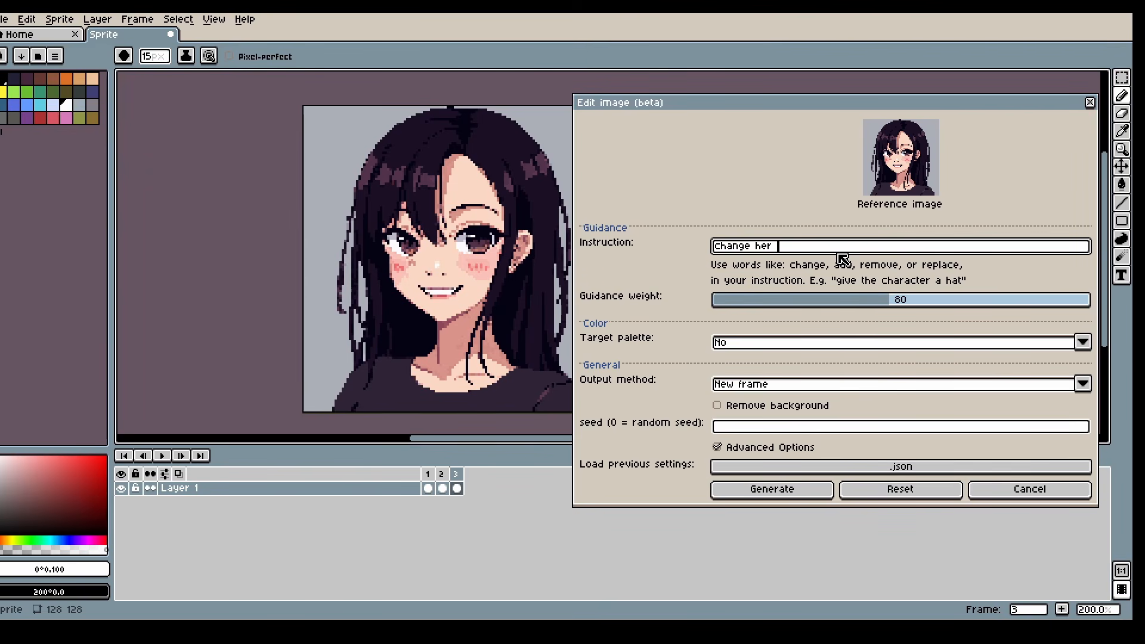
type("color from black to ")
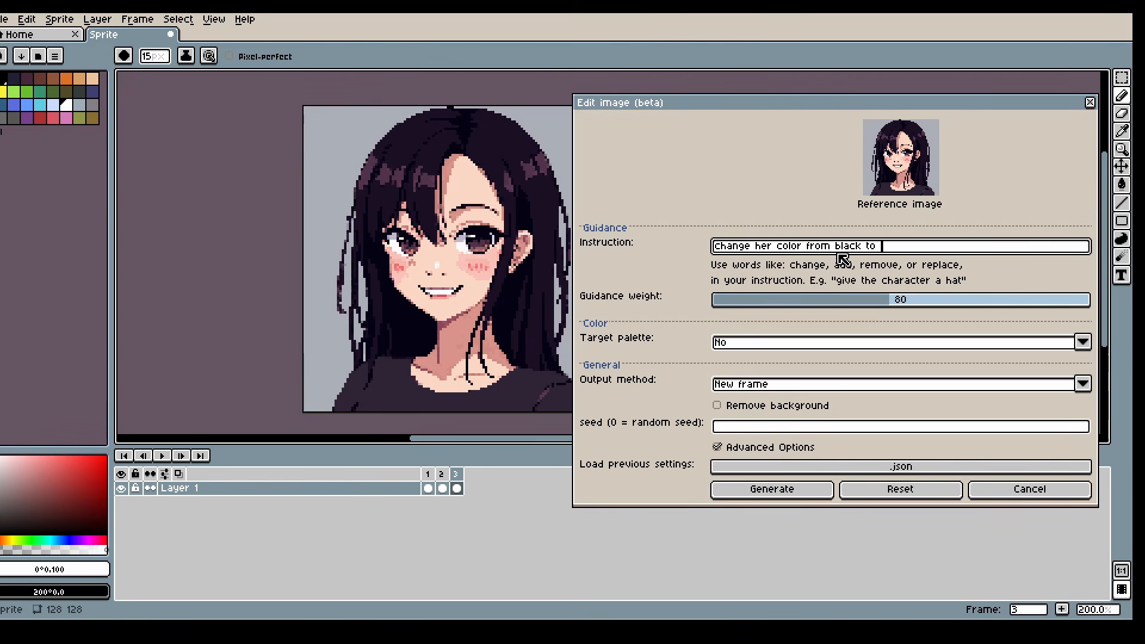
type("blonde")
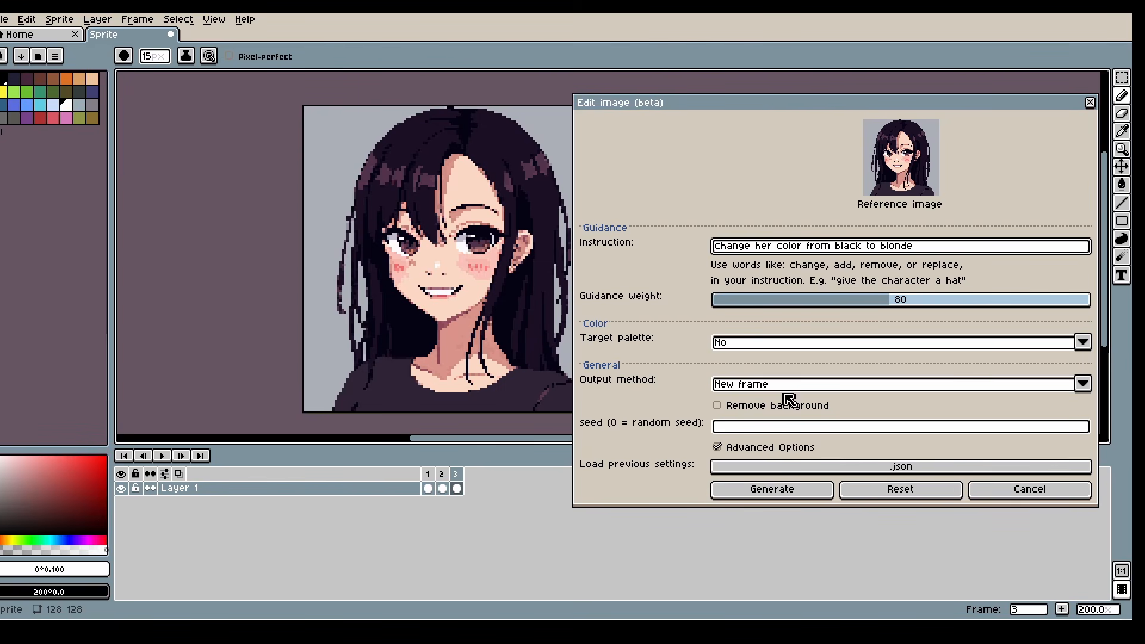
left_click(758, 495)
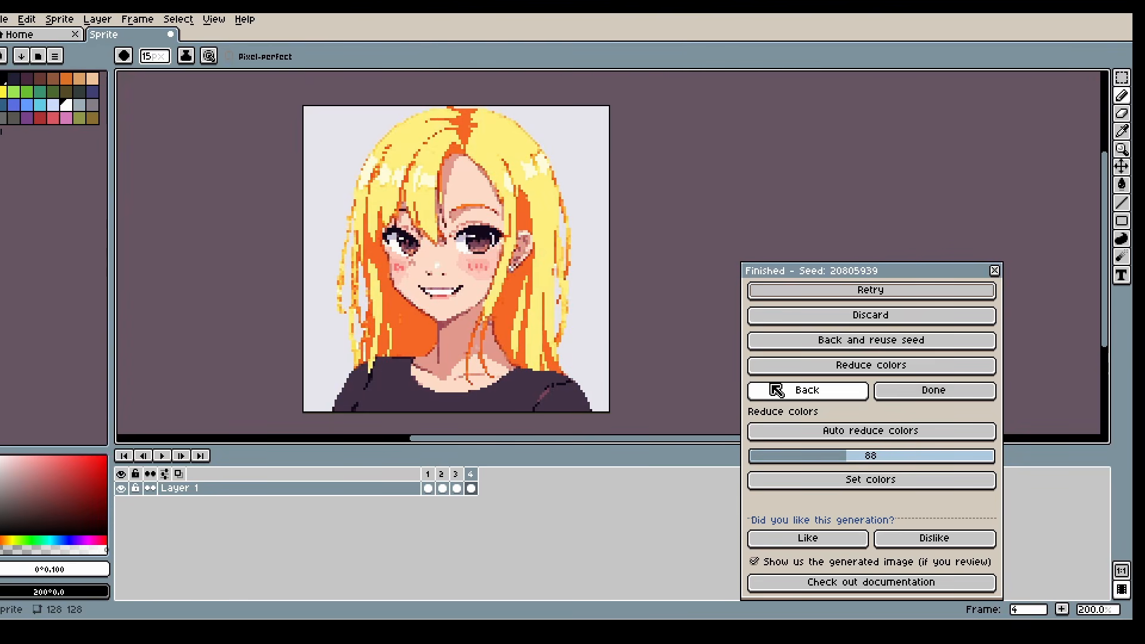
left_click(787, 393)
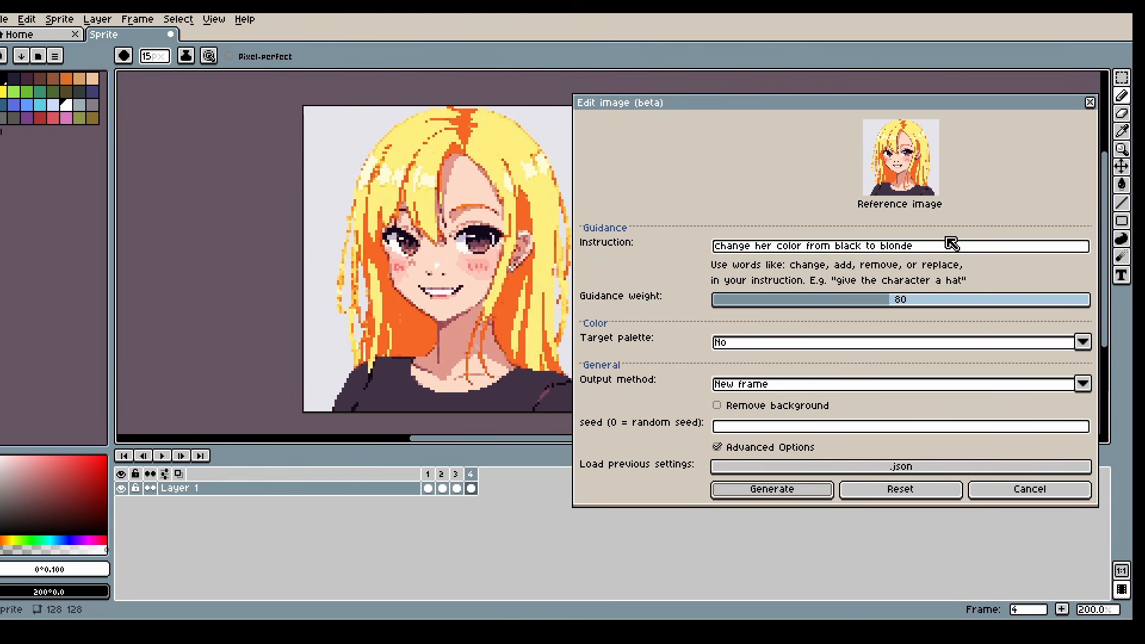
- Using the smiling portrait in frame 3 as reference, generate an edit with the instruction "change facial expression to yelling and mad"
left_click_drag(951, 245, 752, 264)
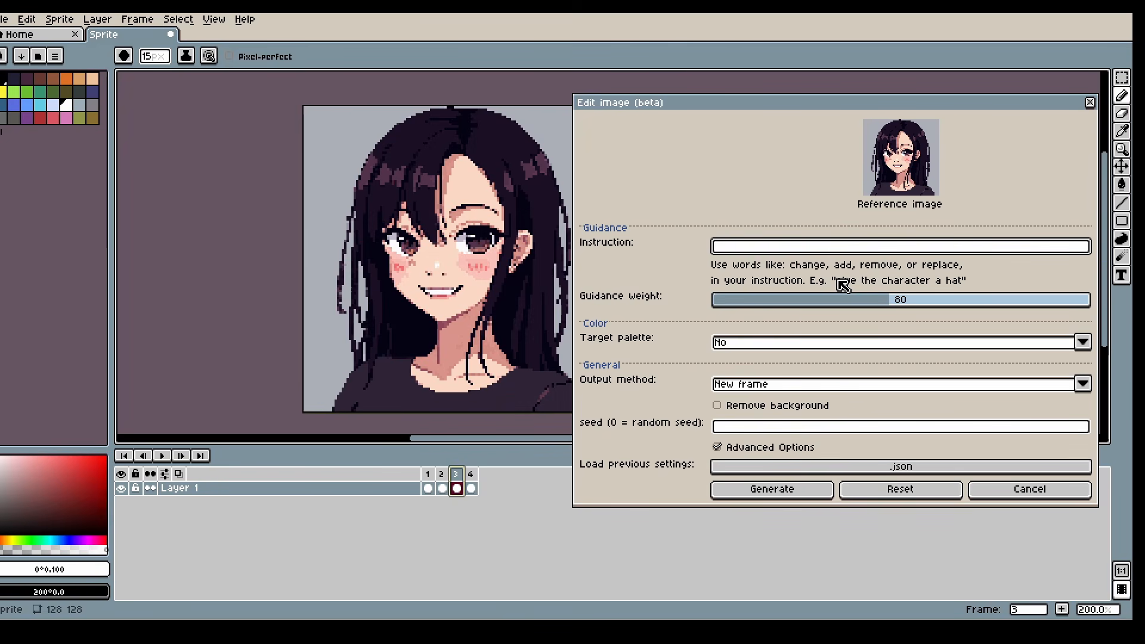
type("Change")
type(" s")
type("o")
key("BackSpace")
key("BackSpace")
type("facial expression")
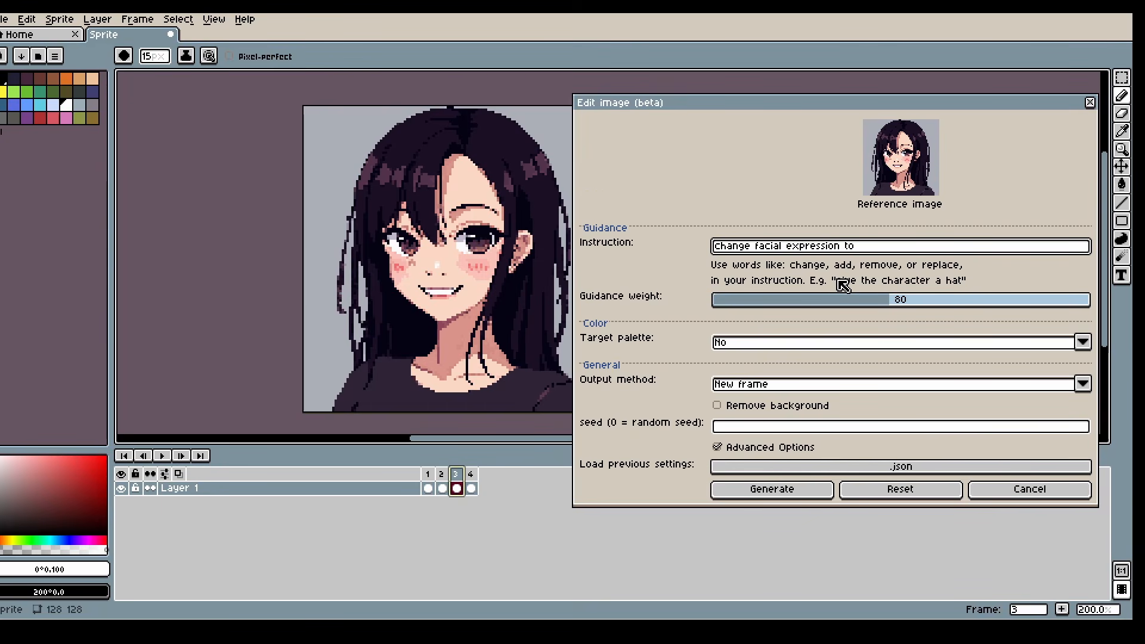
type(" to yelling and mad")
left_click(796, 490)
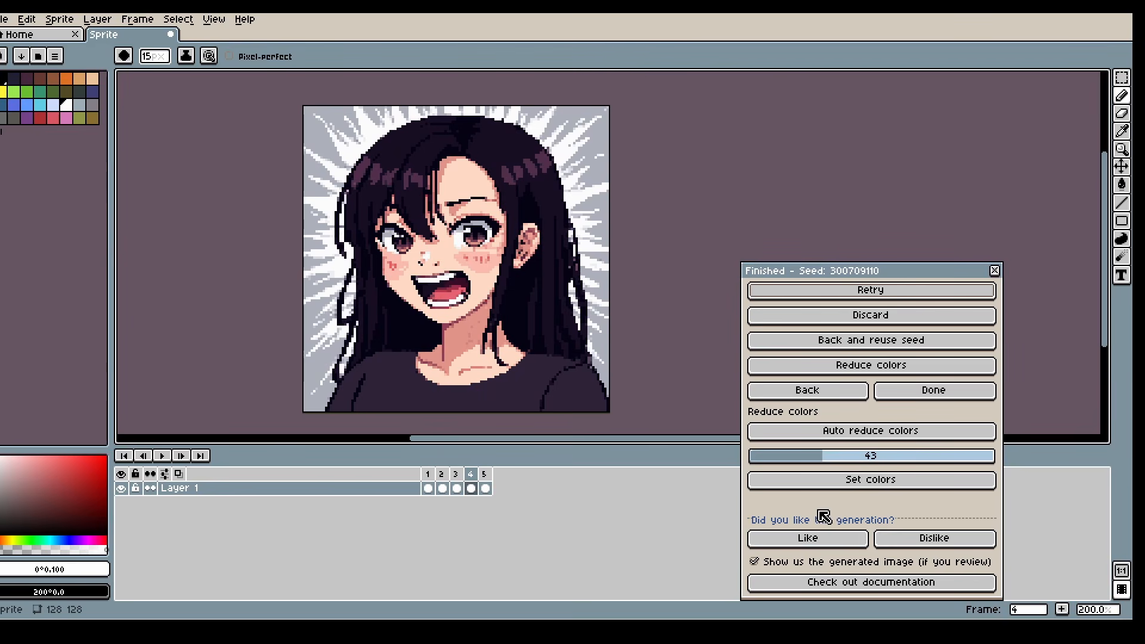
- Retry the yelling expression edit, compare it with the neighbouring frames, and return to the edit settings
left_click(455, 475)
key("Right")
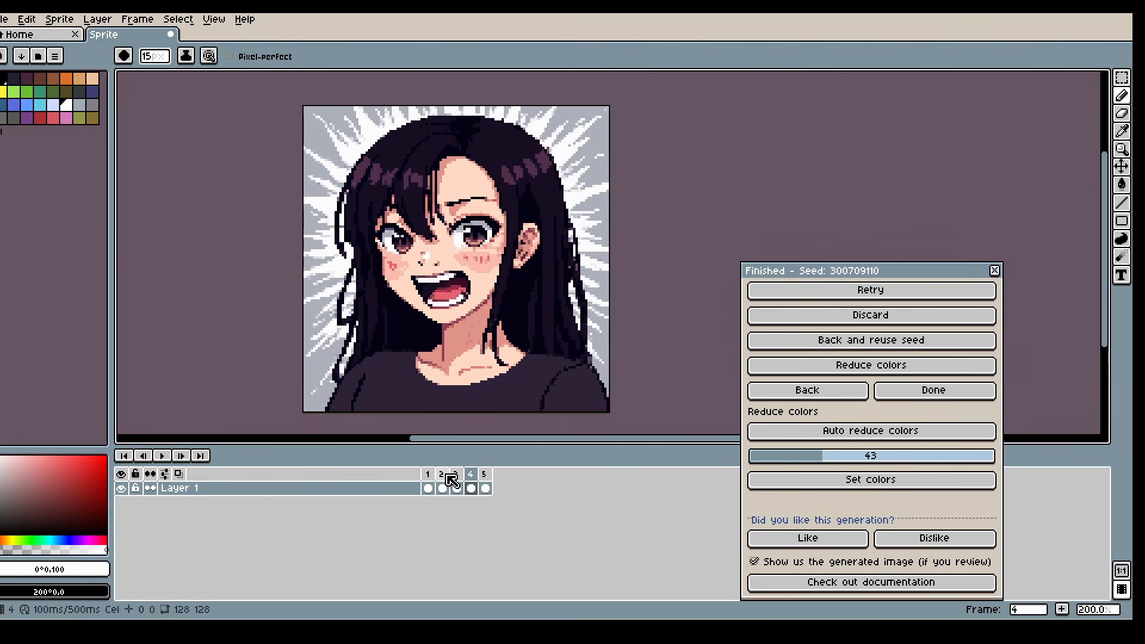
left_click(856, 292)
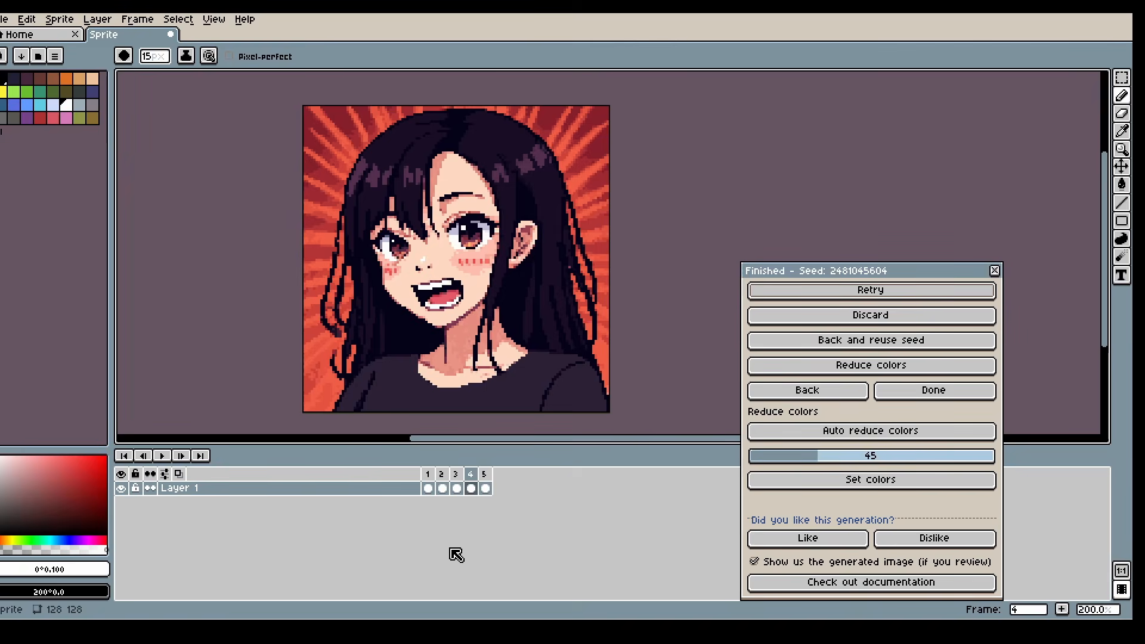
left_click(457, 488)
left_click(477, 488)
left_click(775, 392)
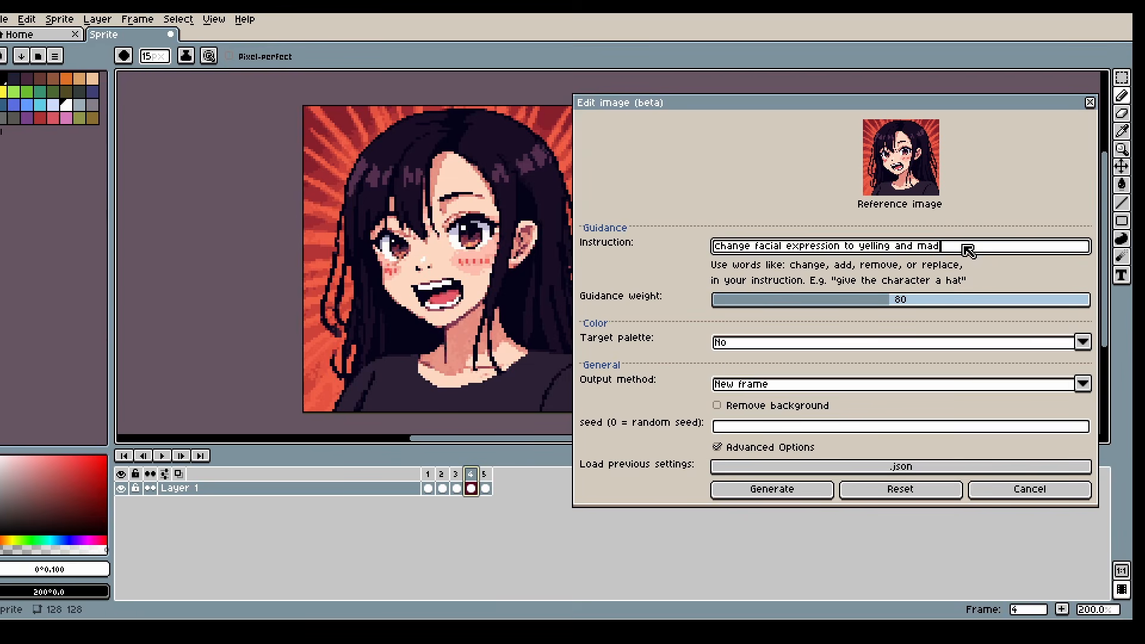
- Make frame 3 the reference image and generate an edit with the instruction "add the rest of the lower body"
left_click_drag(970, 245, 685, 358)
left_click(457, 481)
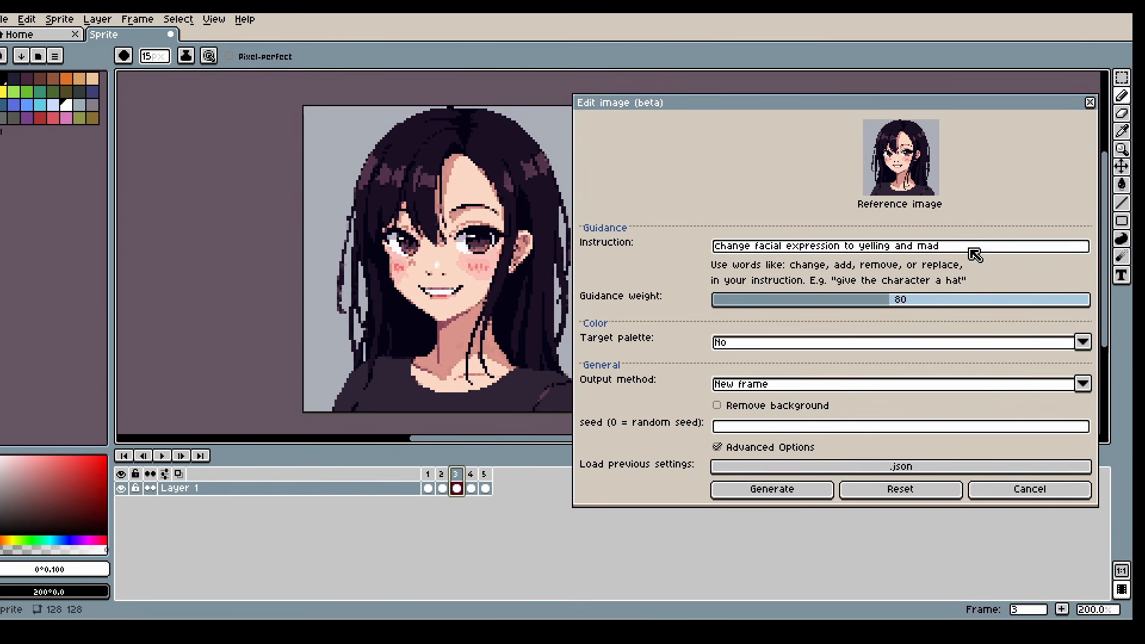
left_click_drag(972, 247, 632, 255)
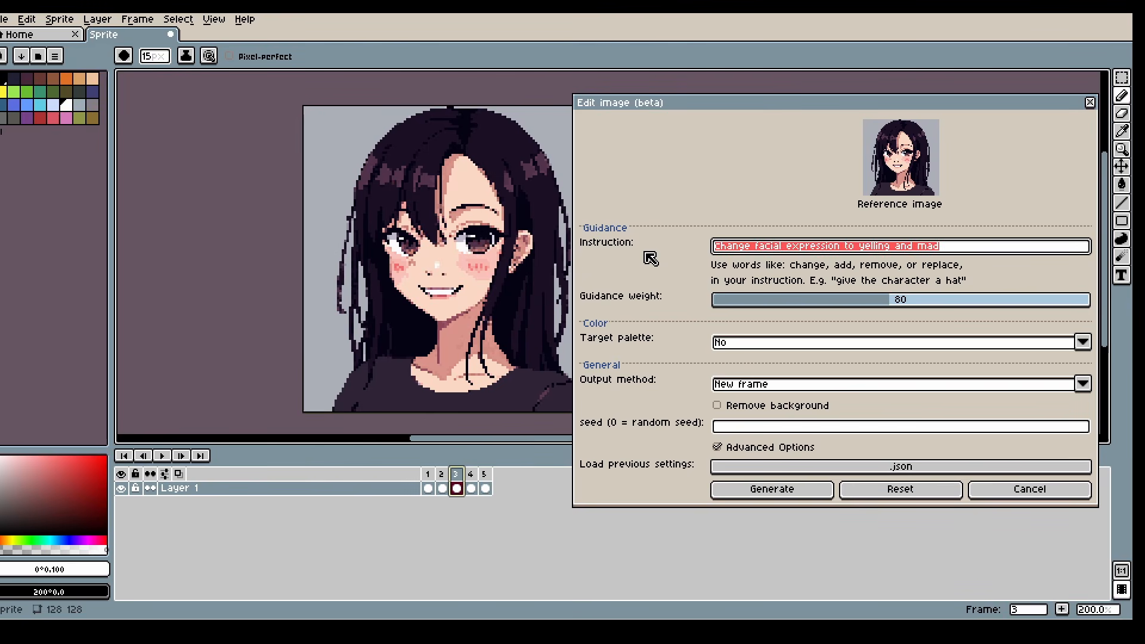
type("a")
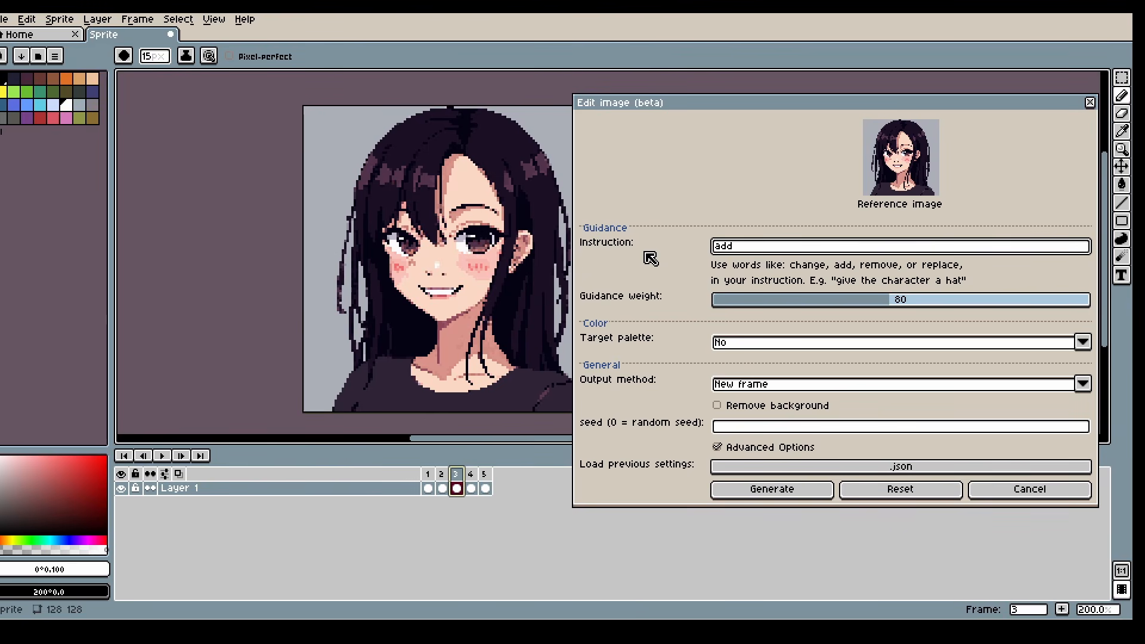
type("dd the rest of the lower body")
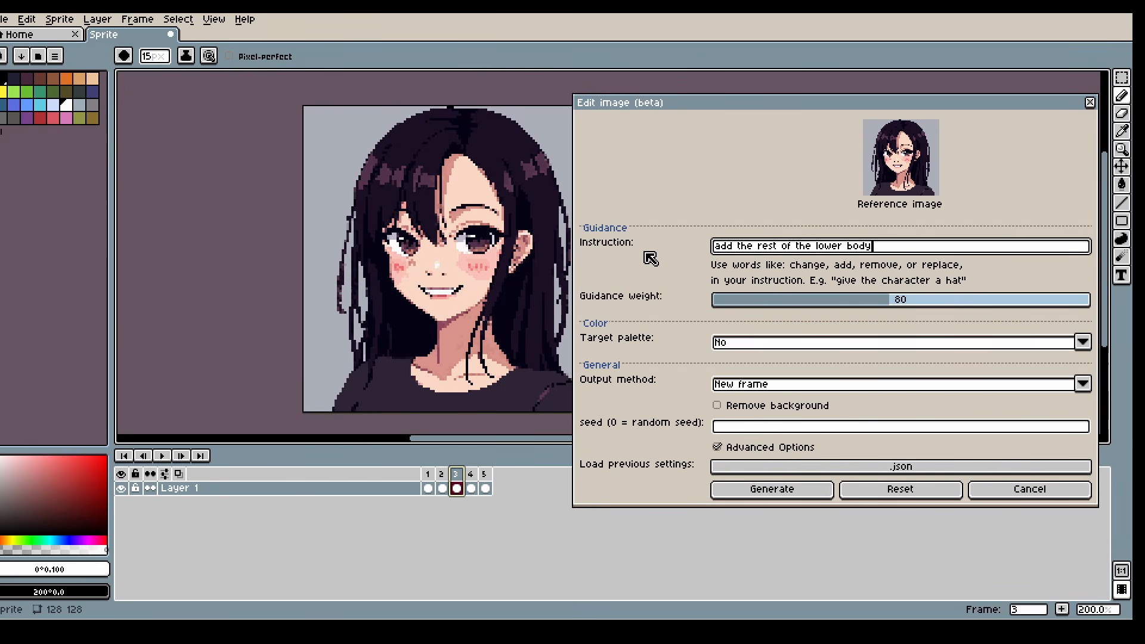
left_click(772, 493)
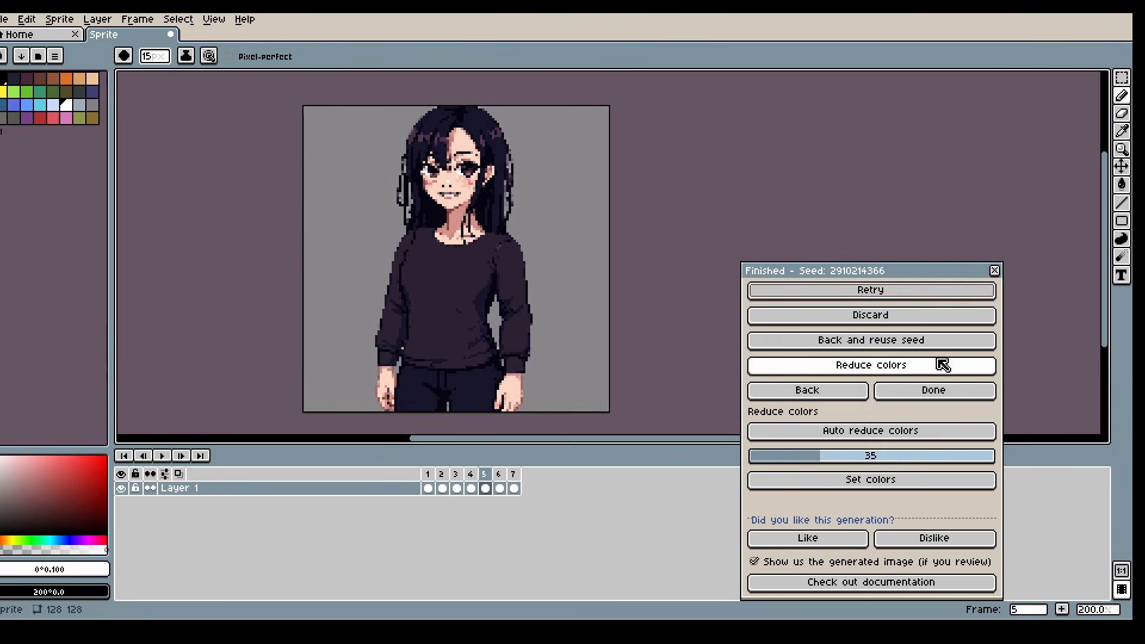
- Return to the edit settings, delete frame 5, and select frame 4 with the upper-body figure as the reference image
left_click(847, 390)
left_click(471, 488)
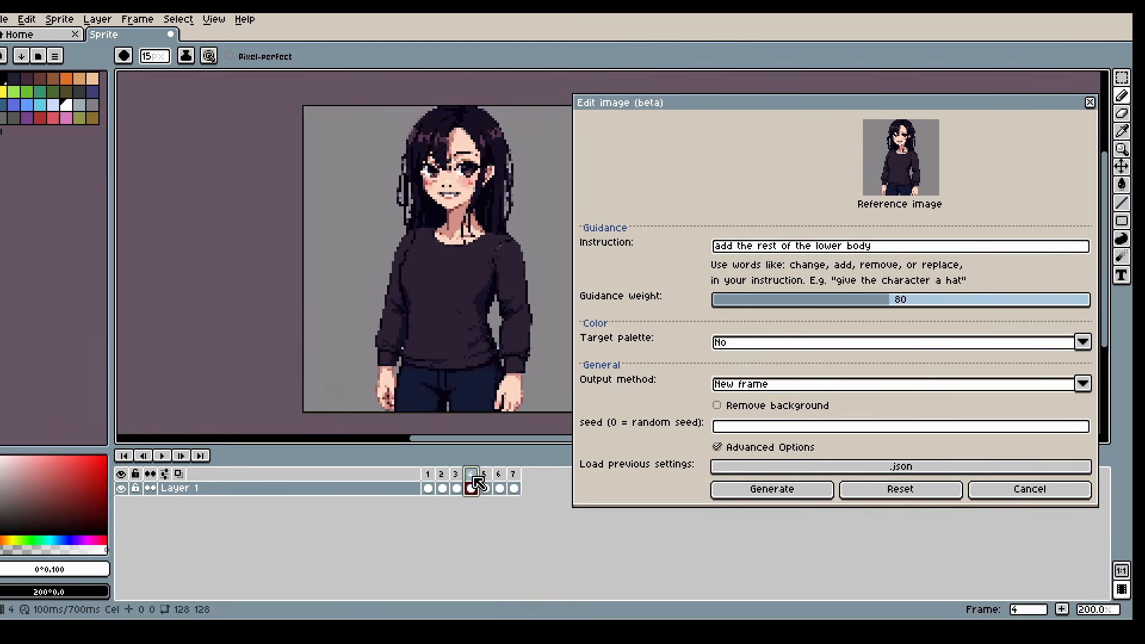
left_click(484, 477)
key("alt+c")
left_click(473, 475)
- Replace the instruction with "add proportional legs" and generate the edit of the upper-body figure
left_click_drag(912, 258, 744, 263)
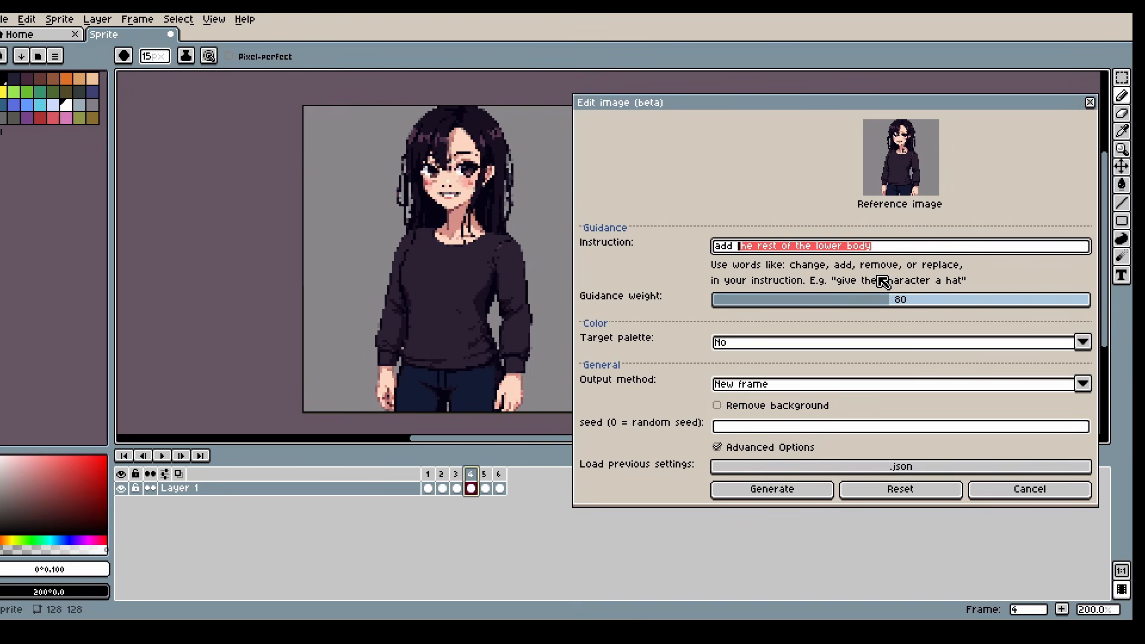
type("pai")
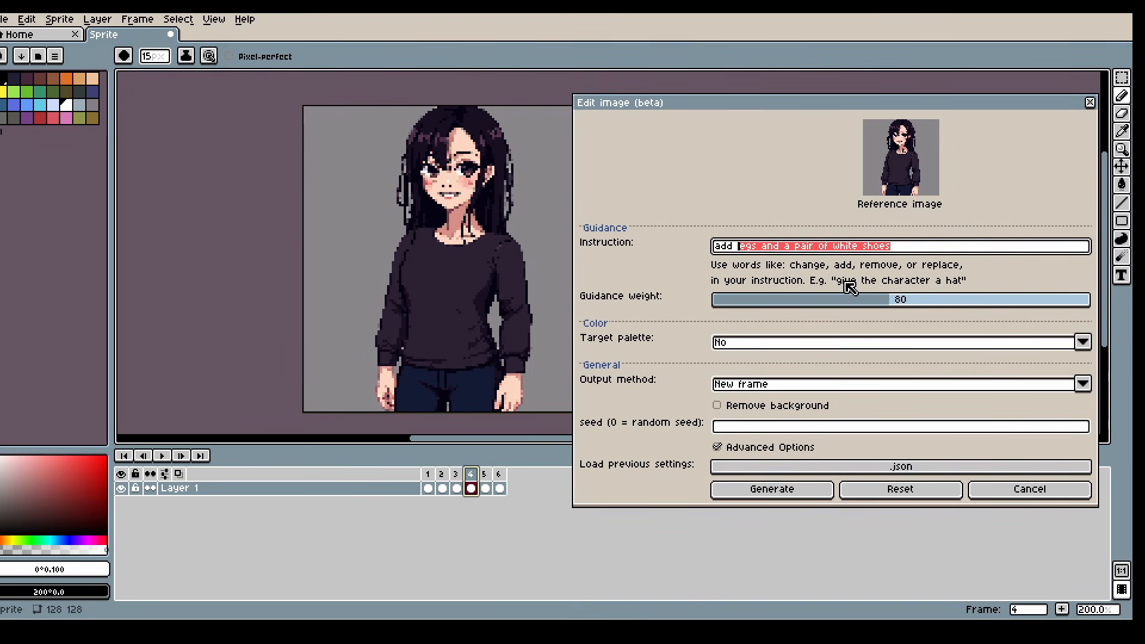
key("BackSpace")
type("rop")
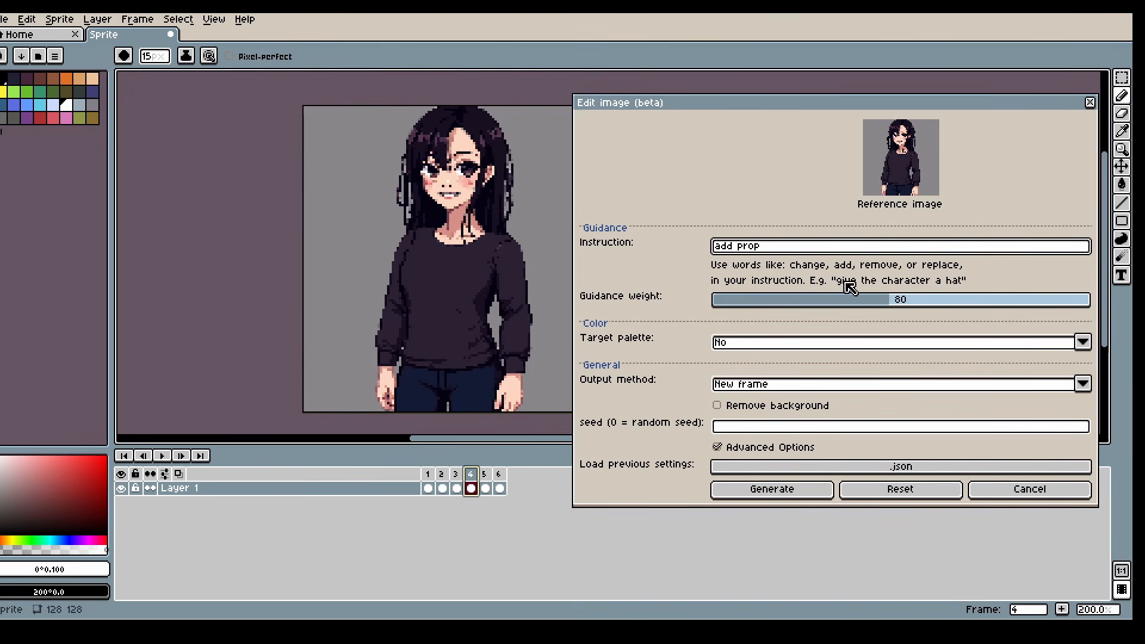
type("ortional legs")
left_click(771, 489)
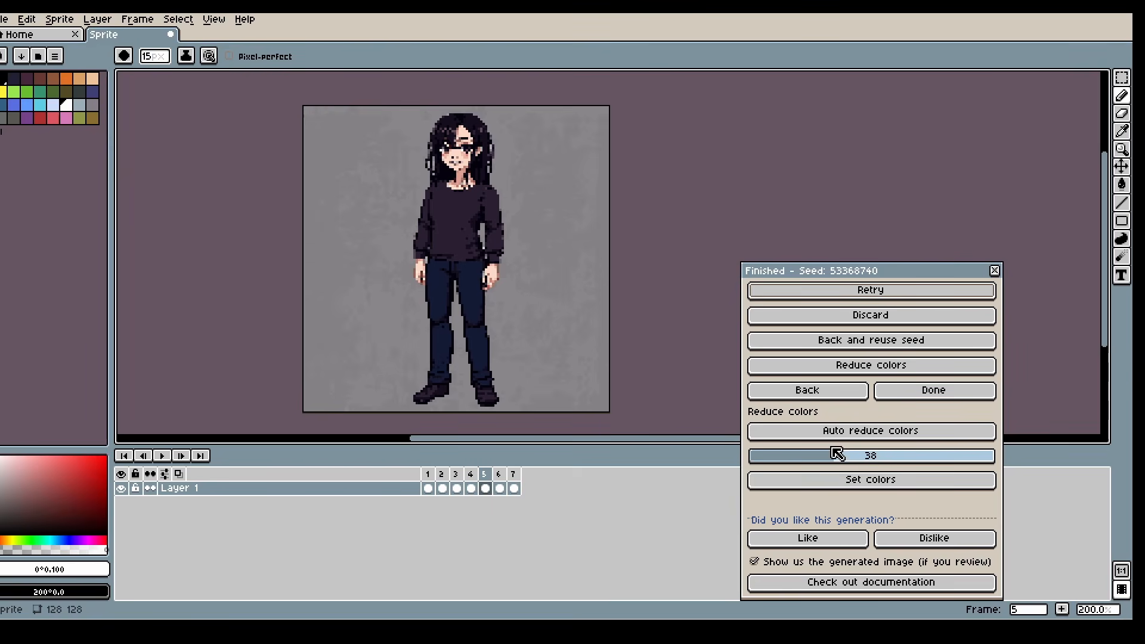
- Try reducing the full-body image in frame 5 to 17 colors, and set its color count to 26 instead
left_click(788, 456)
left_click(813, 482)
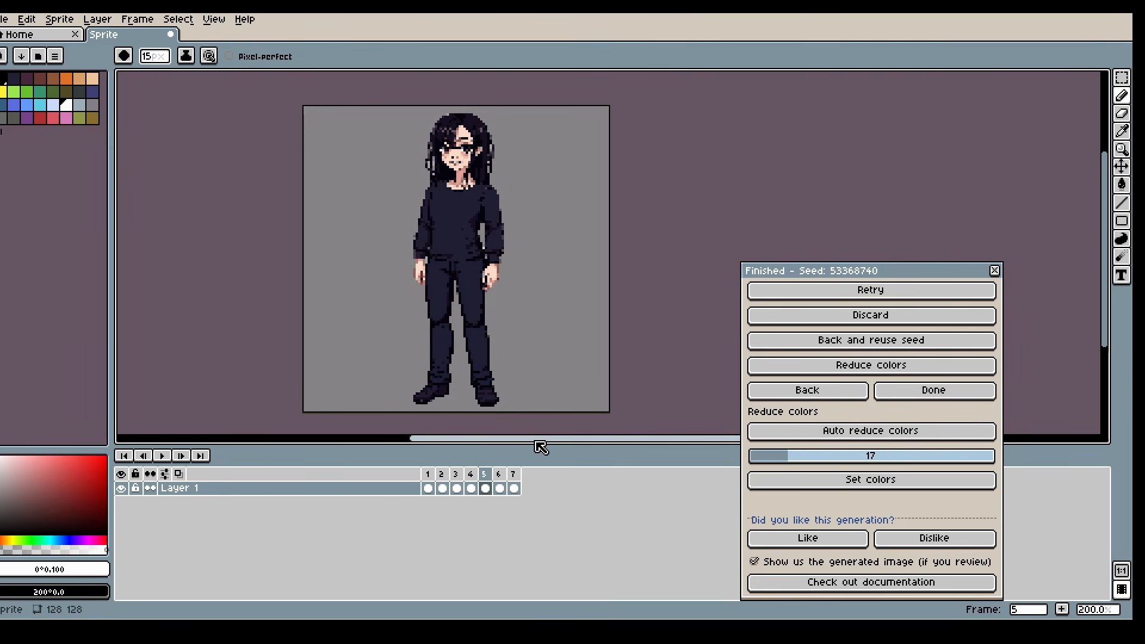
left_click(800, 459)
left_click_drag(799, 459, 813, 459)
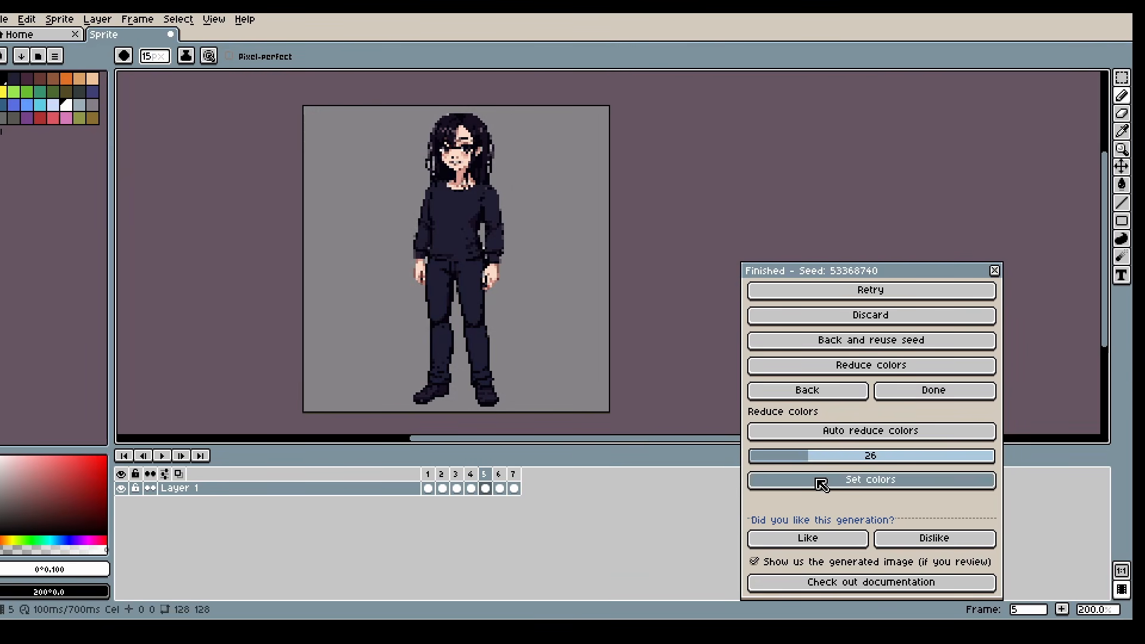
left_click(817, 480)
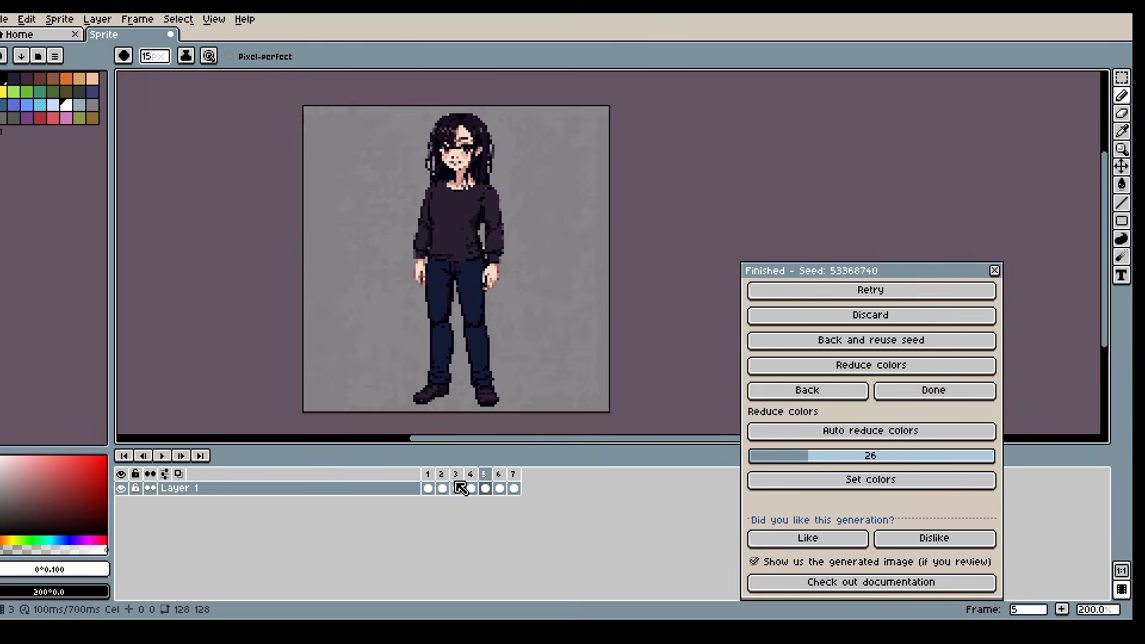
- Compare frame 5 with frame 4, sample the skin color of the full-body figure, and examine its face and body
left_click(473, 474)
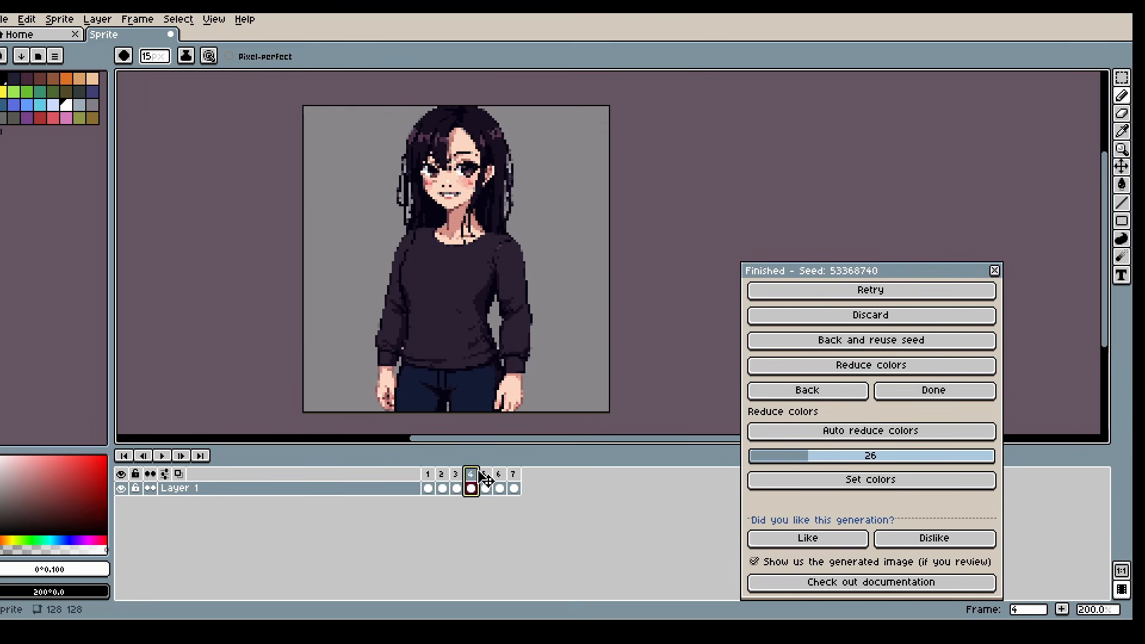
left_click(483, 485)
scroll(472, 142, "up", 7)
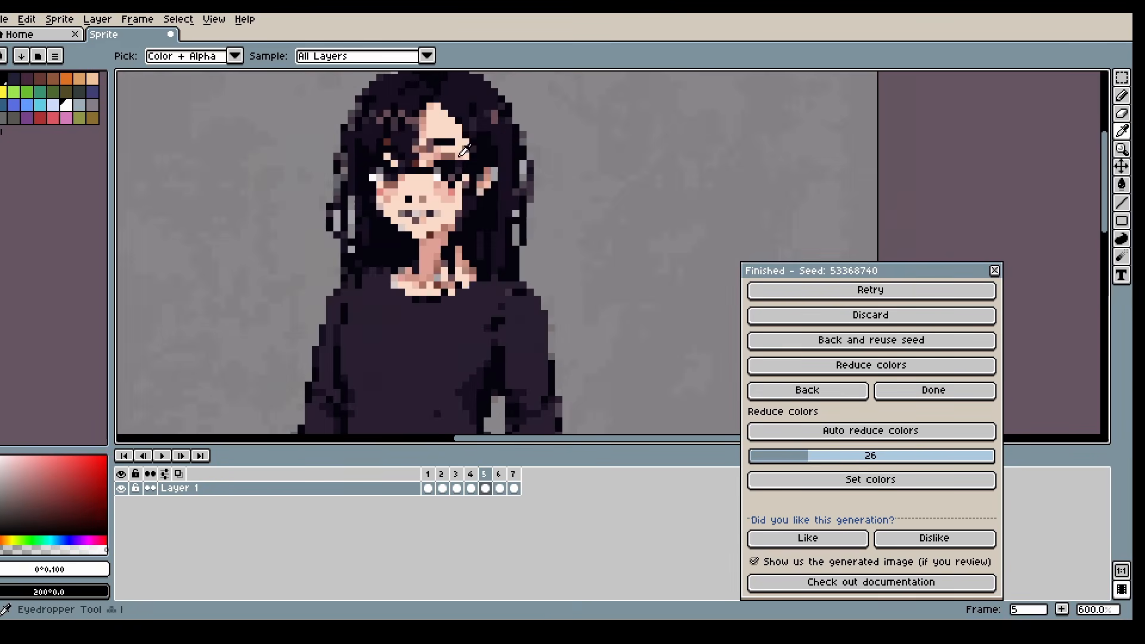
left_click(399, 194, "alt")
scroll(399, 194, "down", 11)
scroll(400, 193, "down", 3)
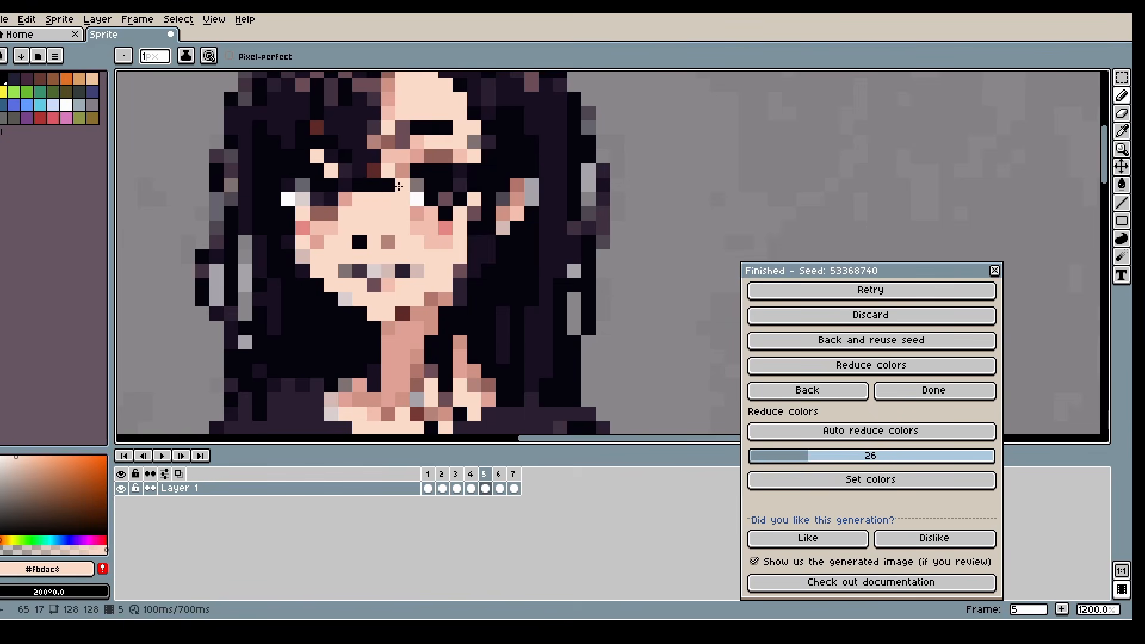
scroll(390, 239, "down", 10)
scroll(391, 250, "up", 5)
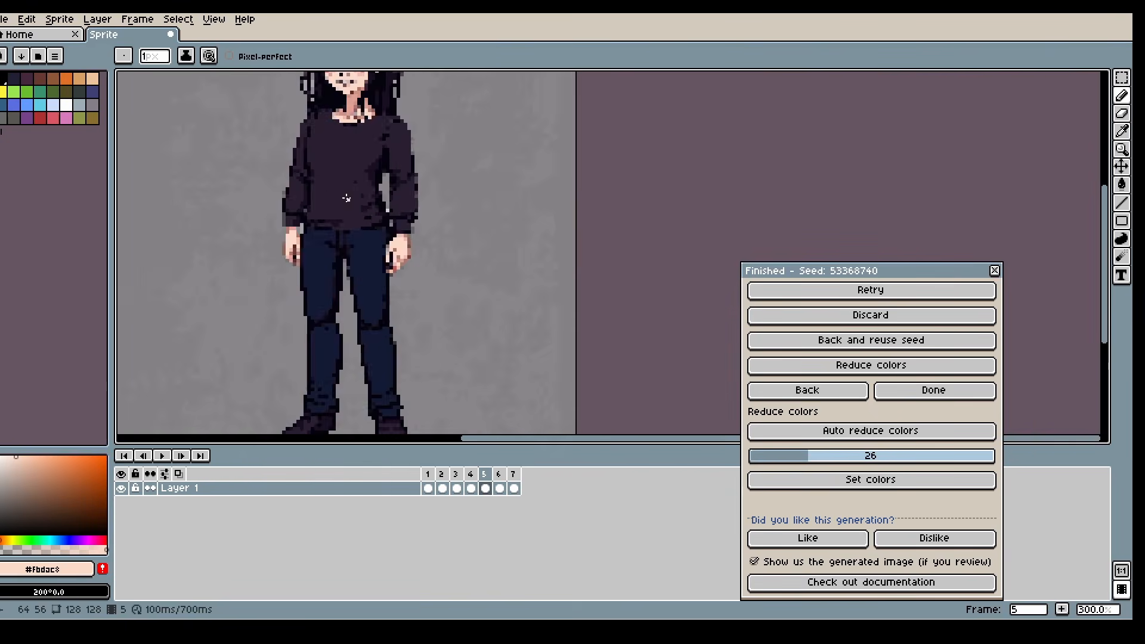
scroll(406, 209, "down", 1)
- Sample the gray #848284 beside the figure, fill the mottled background with it, and compare the result with frame 4
left_click(422, 174, "alt")
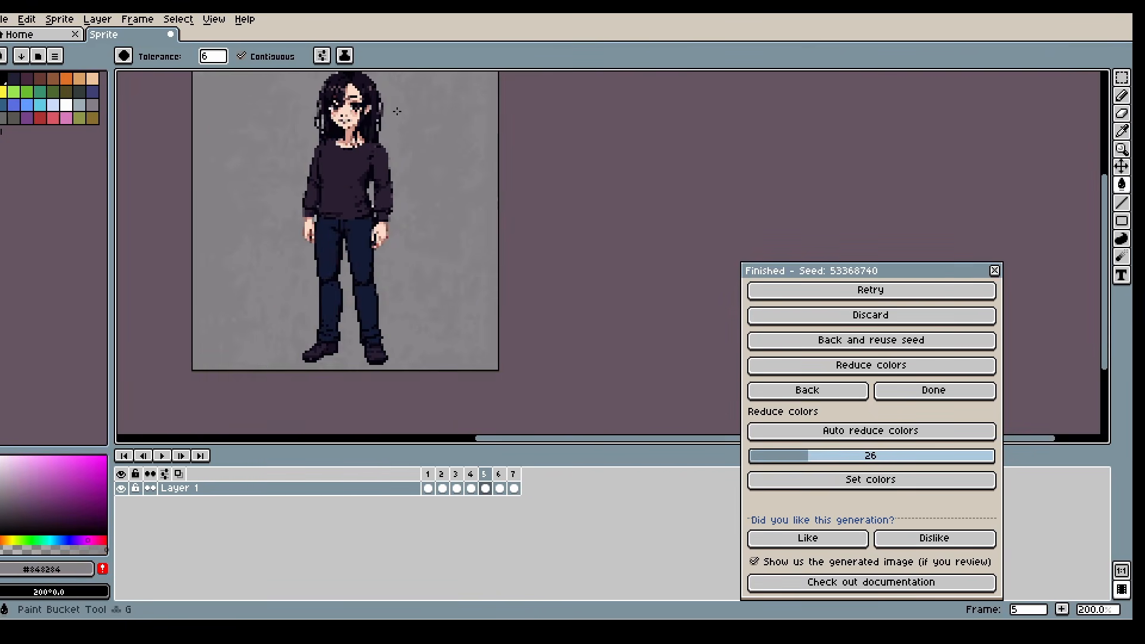
scroll(429, 226, "down", 2)
scroll(445, 292, "up", 2)
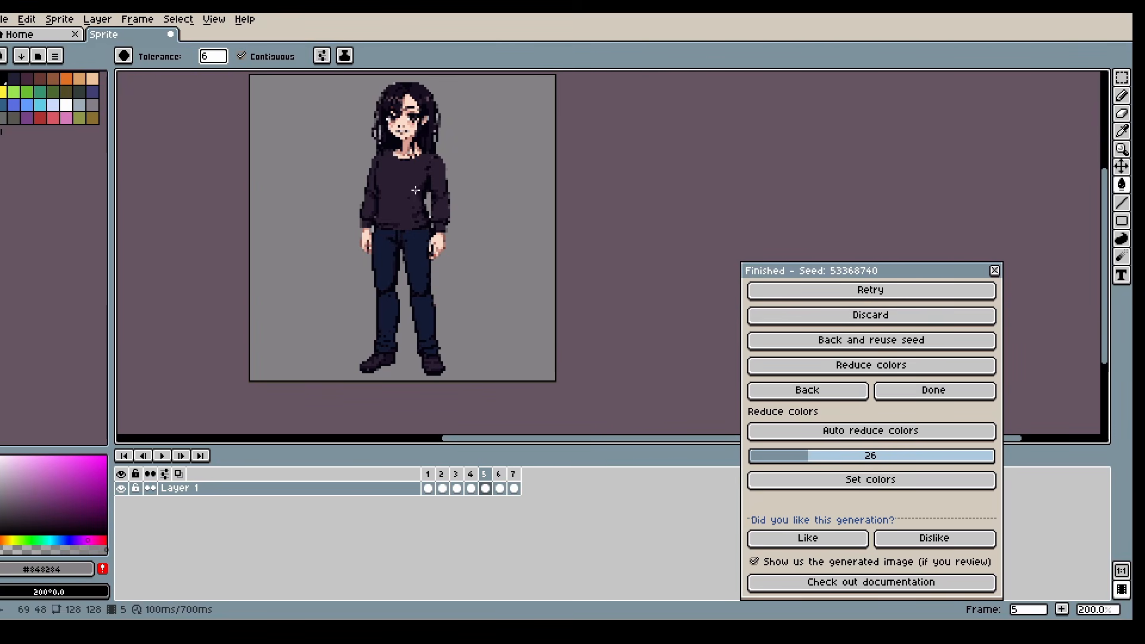
left_click(471, 474)
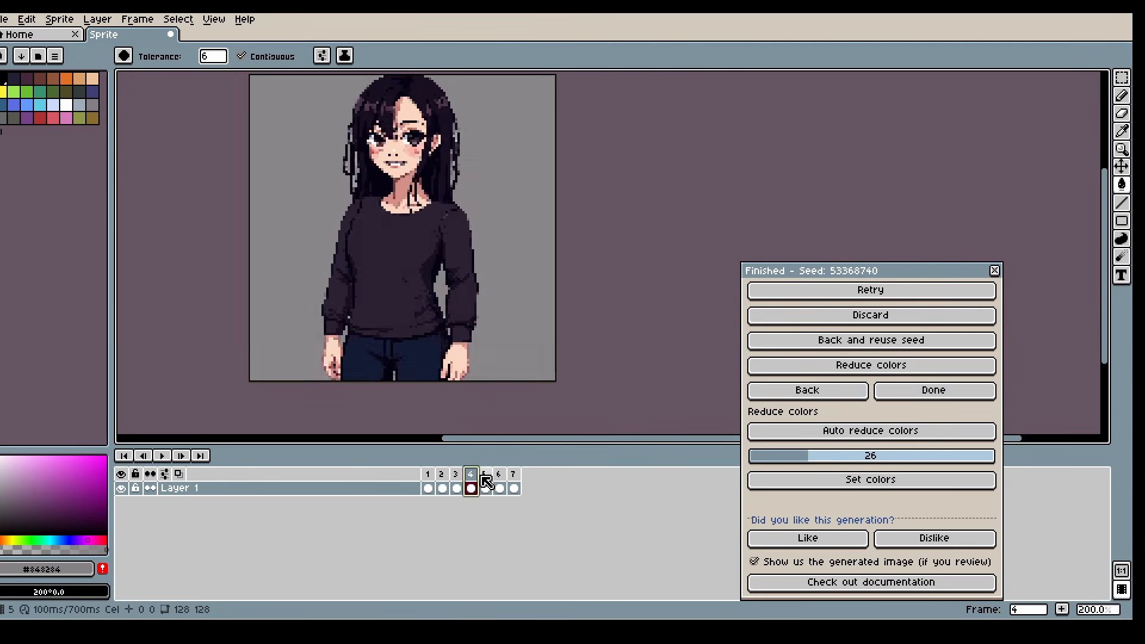
left_click(484, 474)
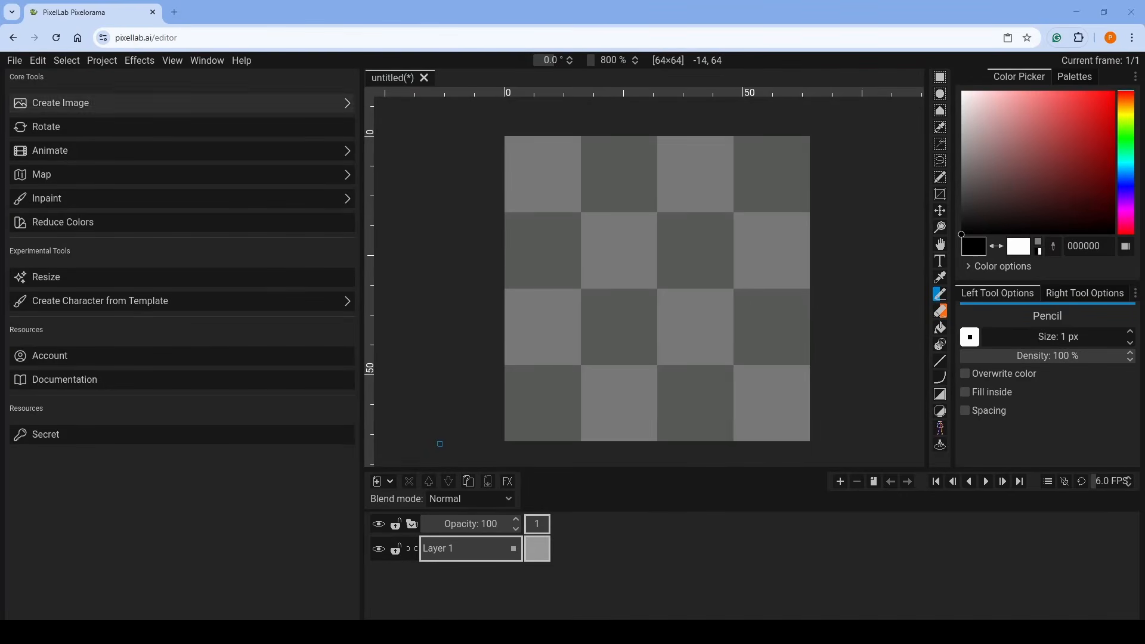
- In the PixelLab web editor, open the M-XL image generator and create a 320x320 canvas
left_click(197, 104)
left_click(143, 166)
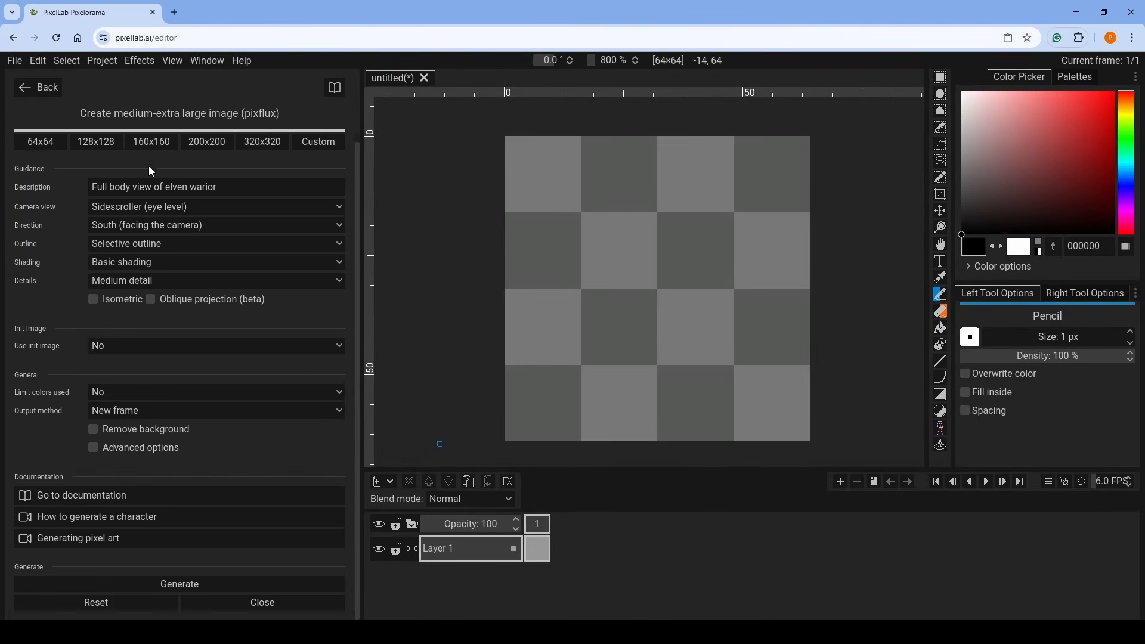
left_click(263, 142)
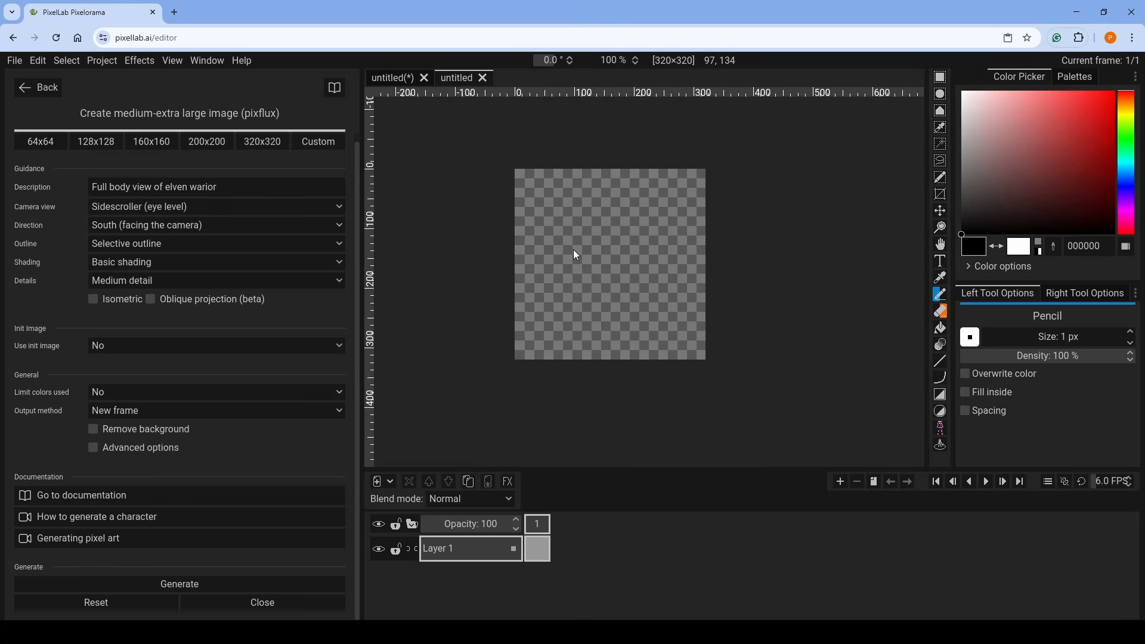
- Describe a "lake with mountains in the background and a pagoda under the mountains", with no camera view or direction and Lineless outline, and generate it
left_click_drag(237, 189, 57, 191)
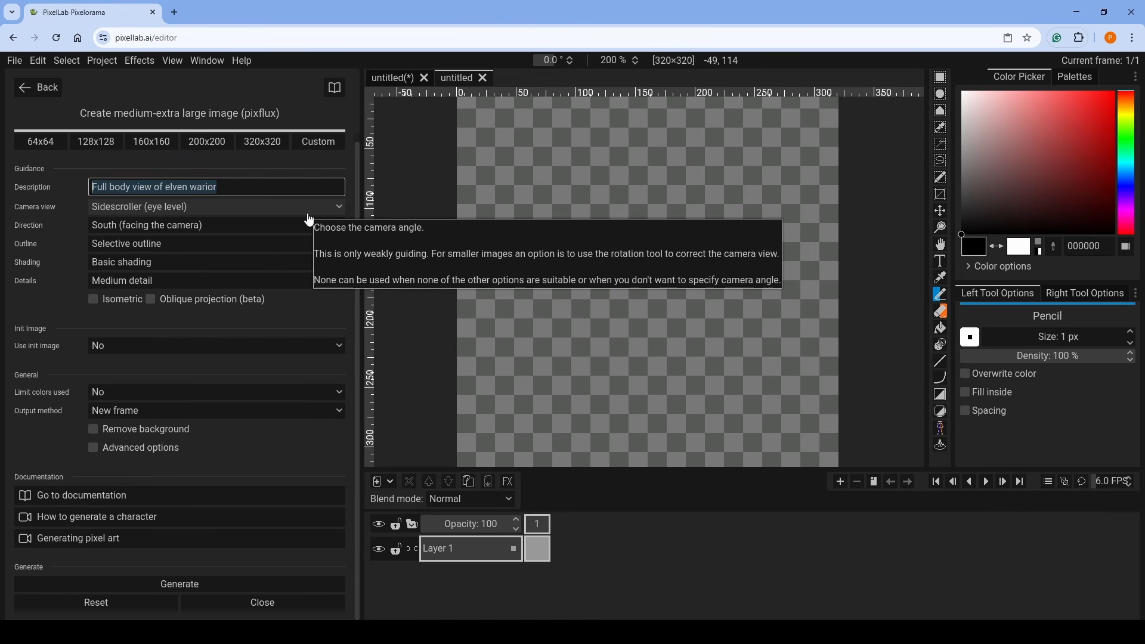
type("lake ")
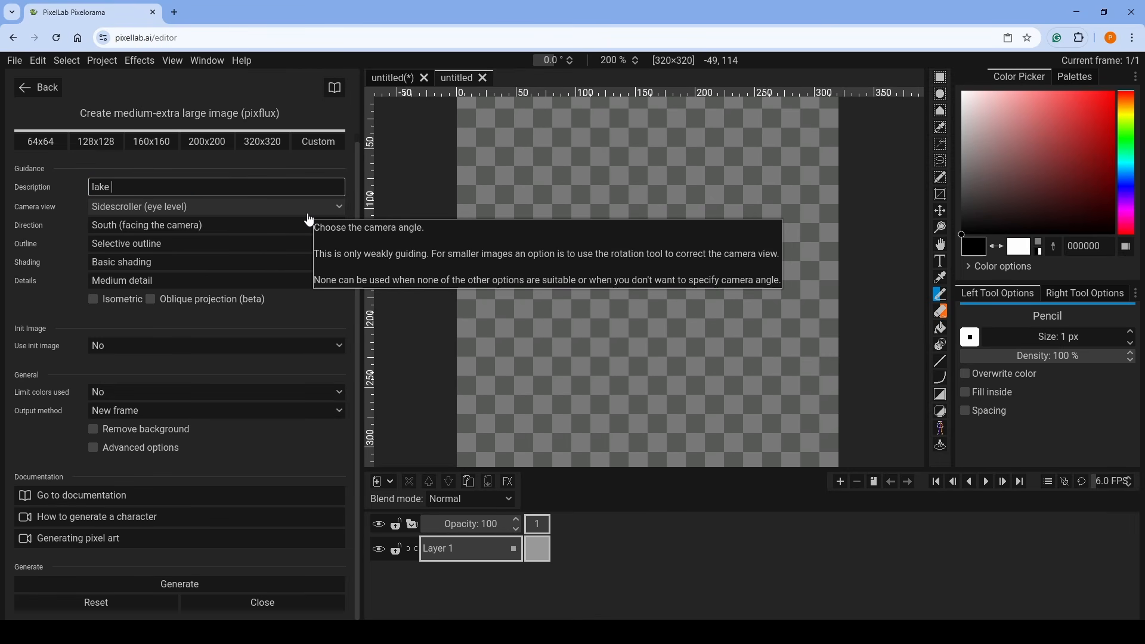
type("with mountains in t")
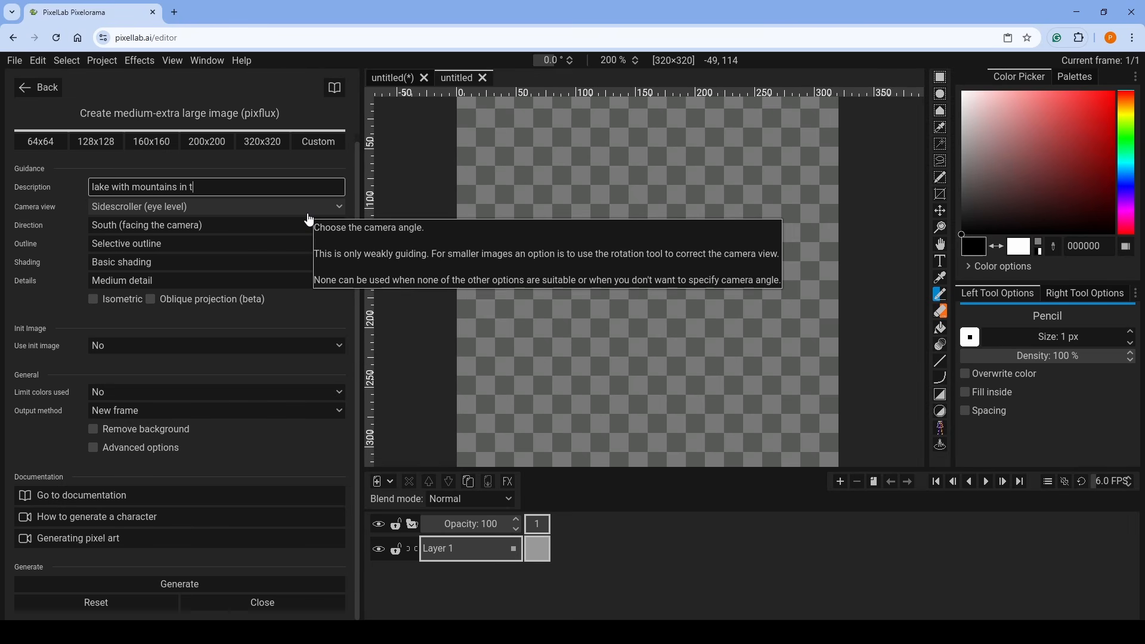
type("he background a")
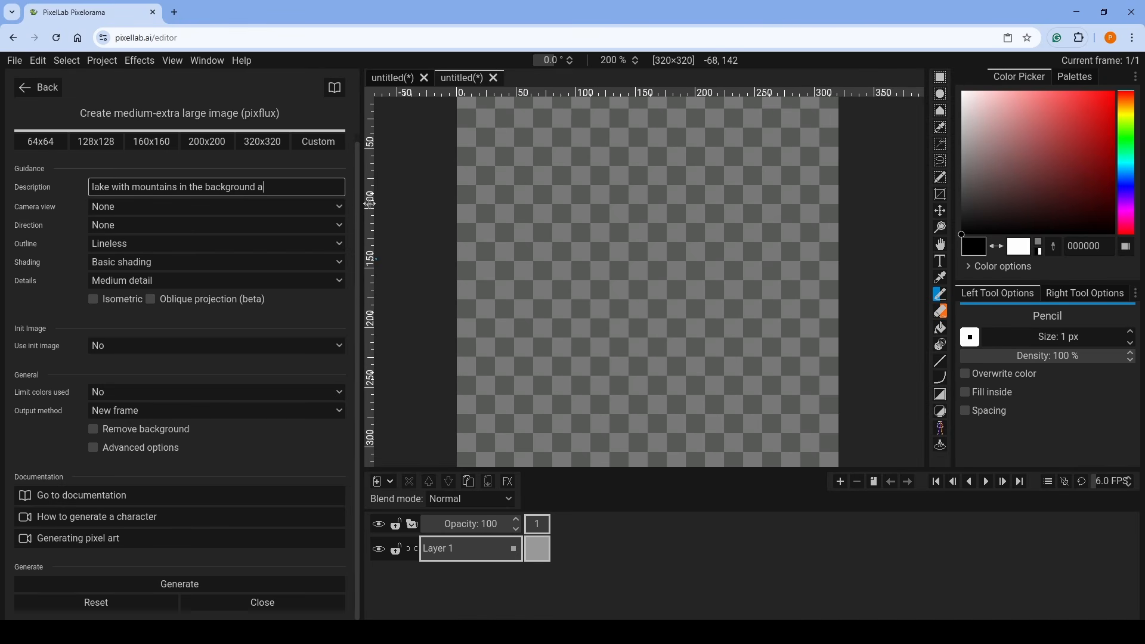
type("nd a pagoda unde")
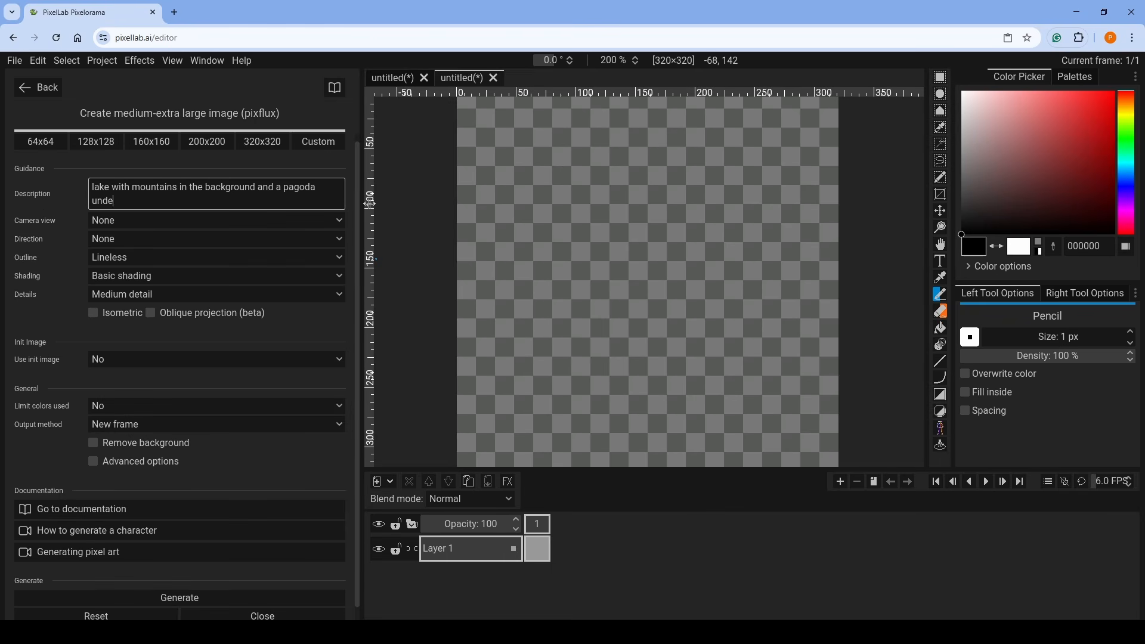
type("r the mountains")
left_click(142, 603)
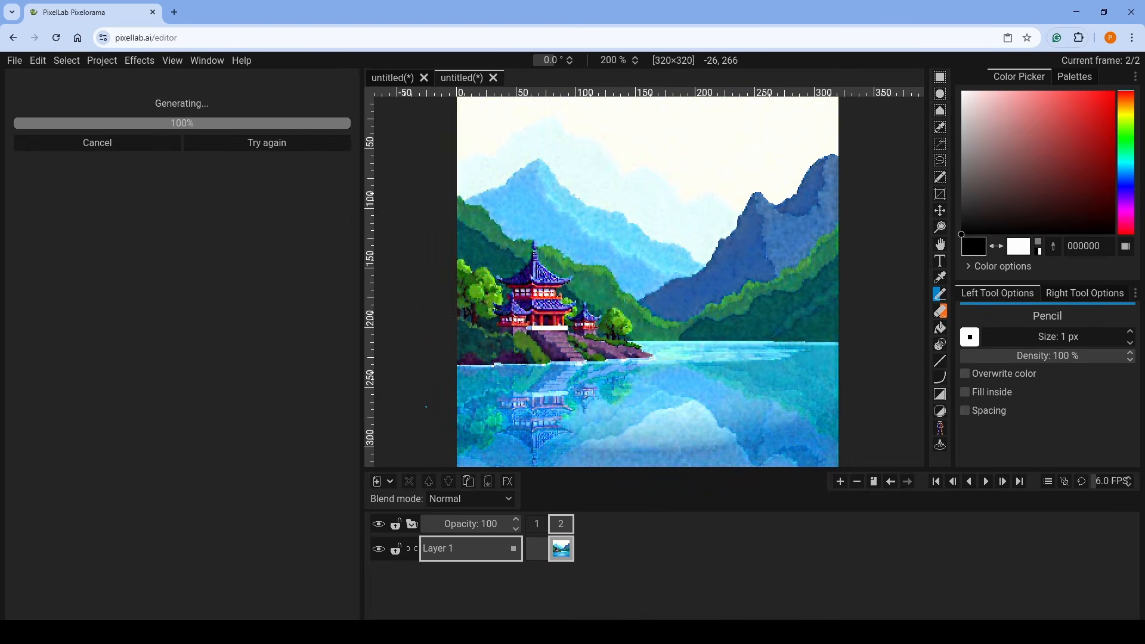
- Return to the generation settings, choose Detailed shading and Highly detailed, and generate the lake scene again
left_click(182, 214)
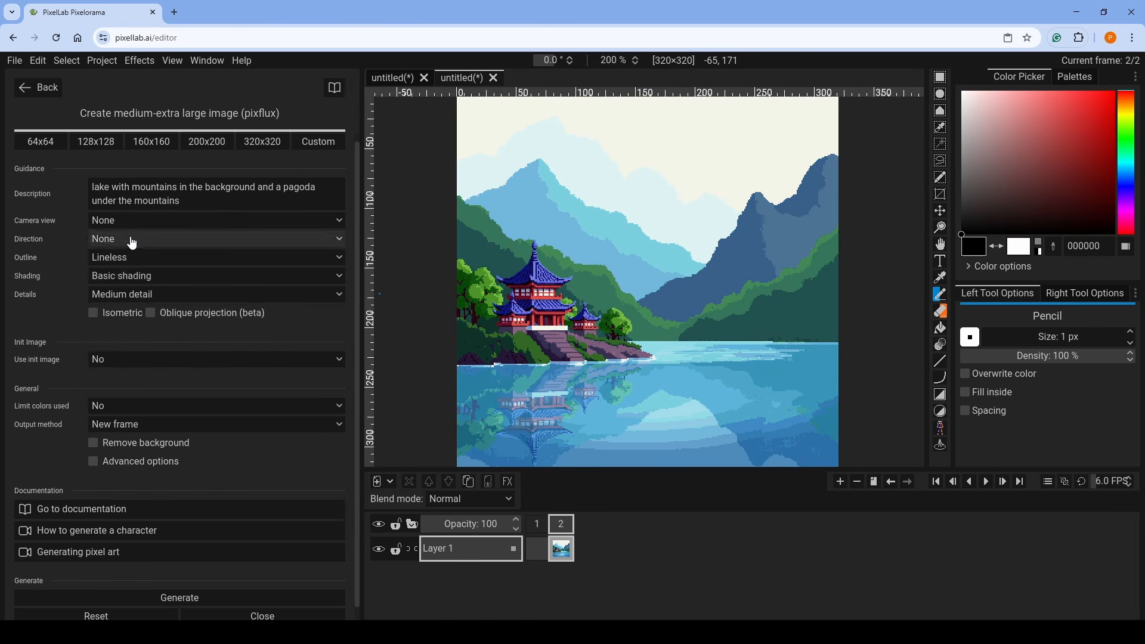
left_click(143, 276)
left_click(143, 334)
left_click(143, 294)
left_click(142, 356)
left_click(211, 598)
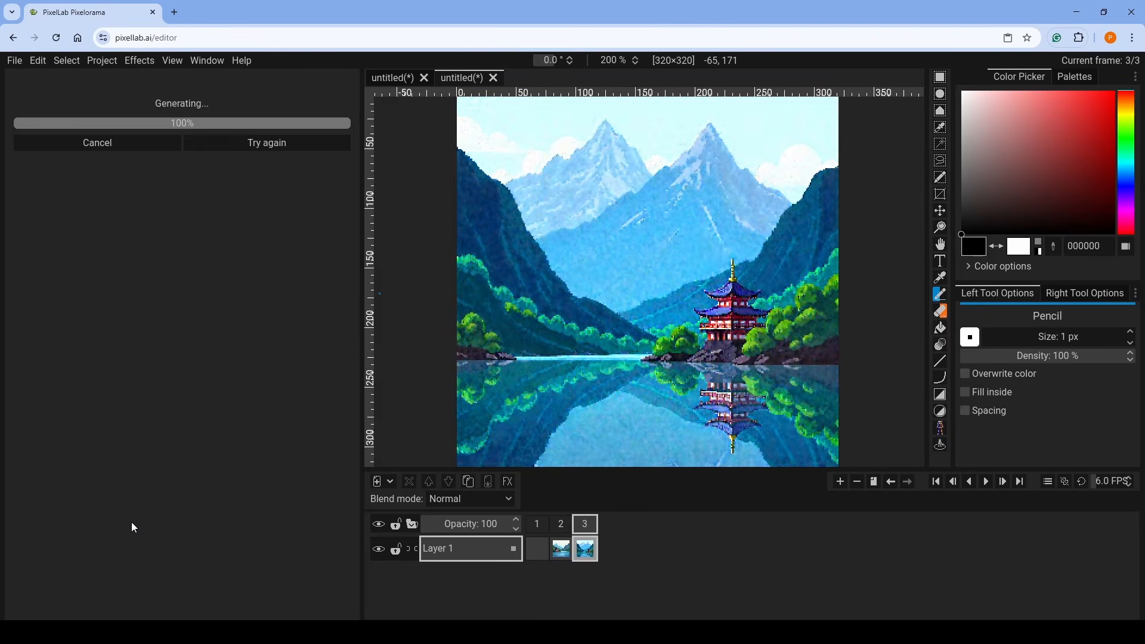
- Leave the M-XL image generator and open Edit image (beta) with the current 320x320 canvas
left_click(161, 192)
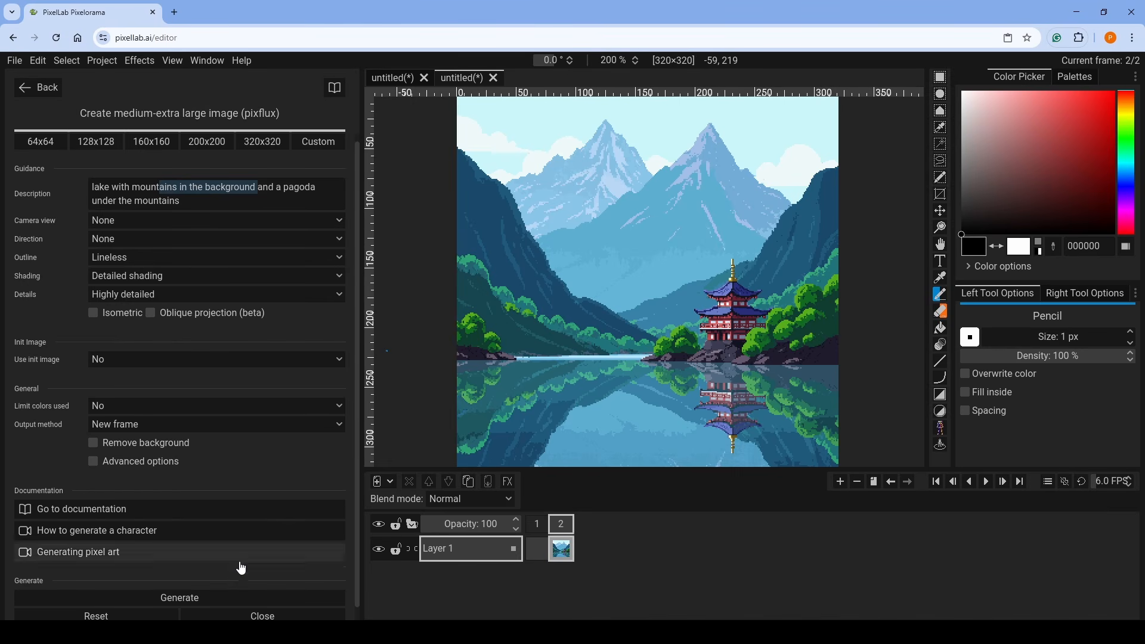
scroll(238, 602, "down", 1)
left_click(241, 602)
left_click(70, 99)
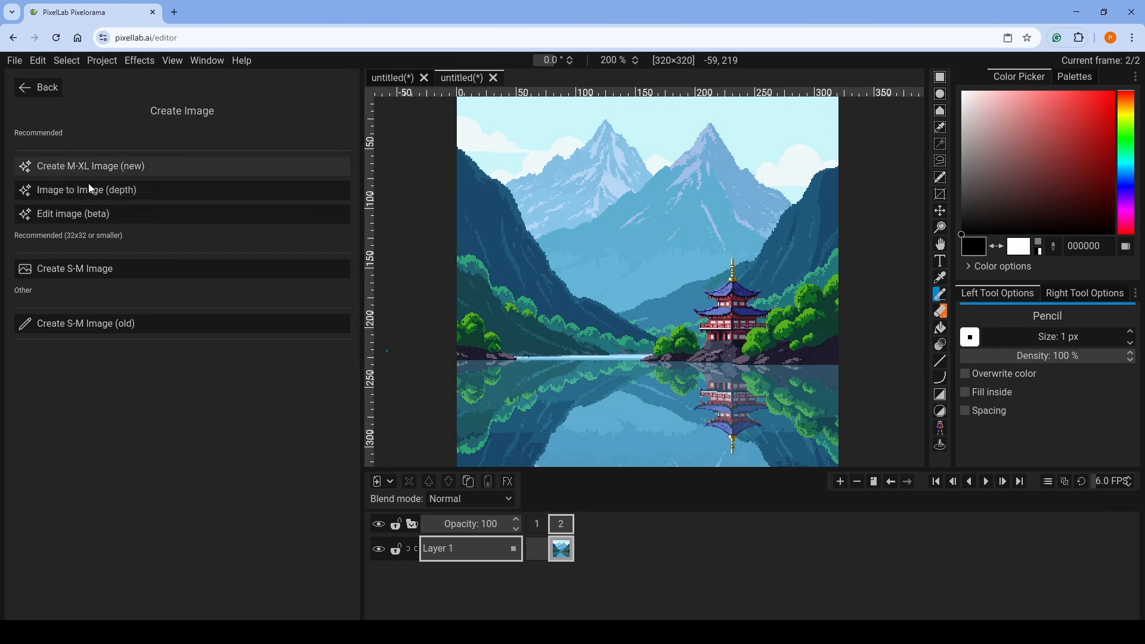
left_click(99, 216)
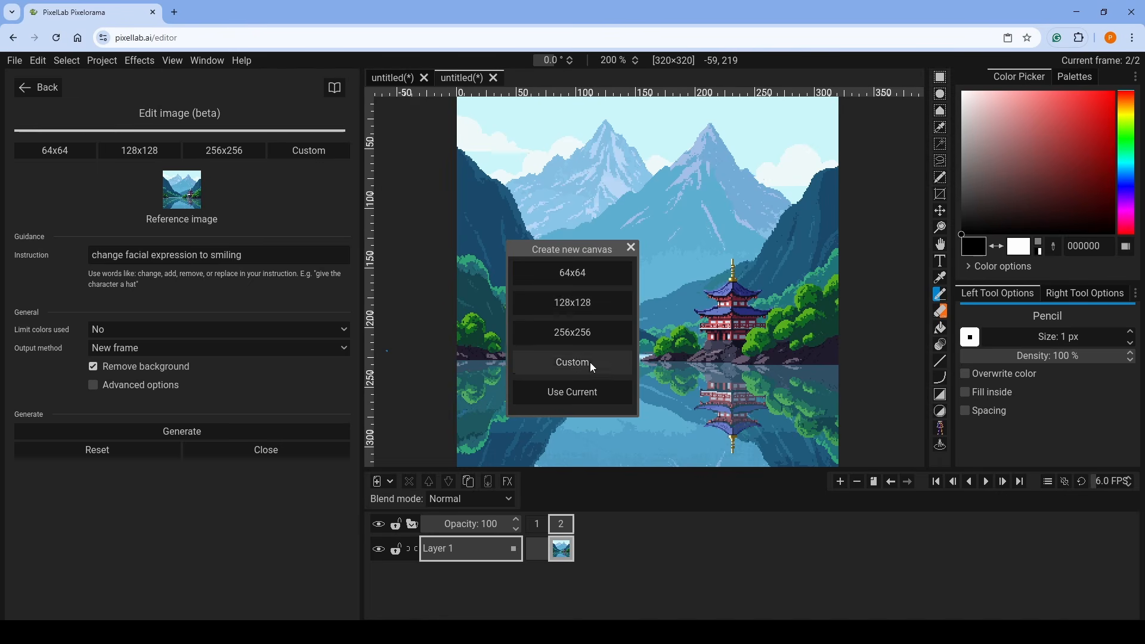
left_click(581, 394)
- Turn off background removal, replace the instruction with "change the season to autumn", and generate the edit of the lake scene
left_click_drag(248, 258, 82, 254)
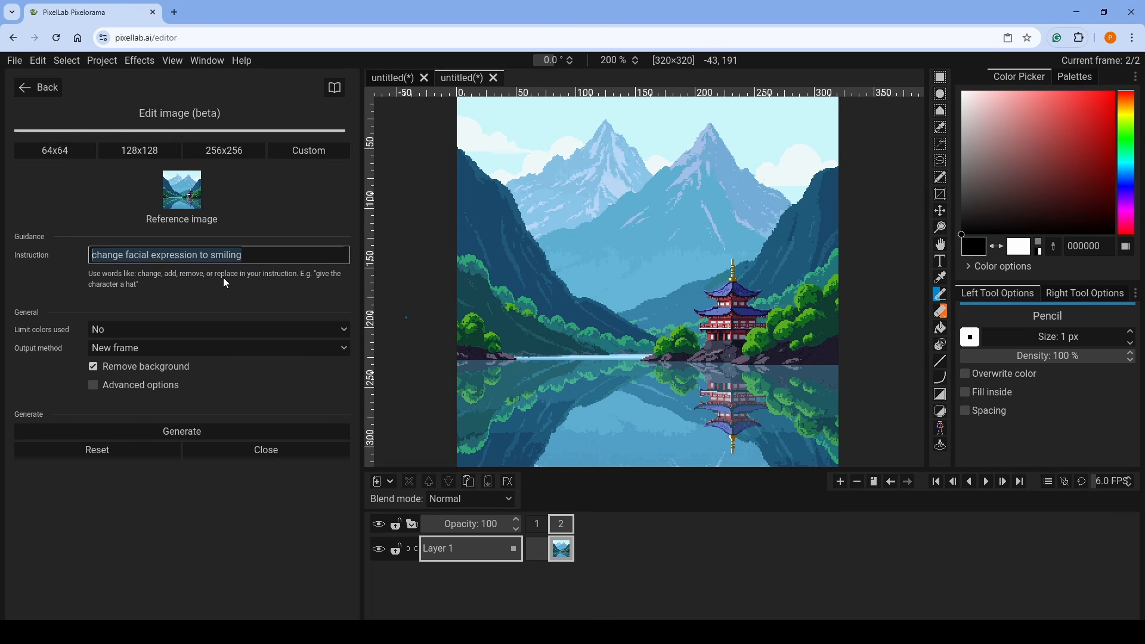
type("repla")
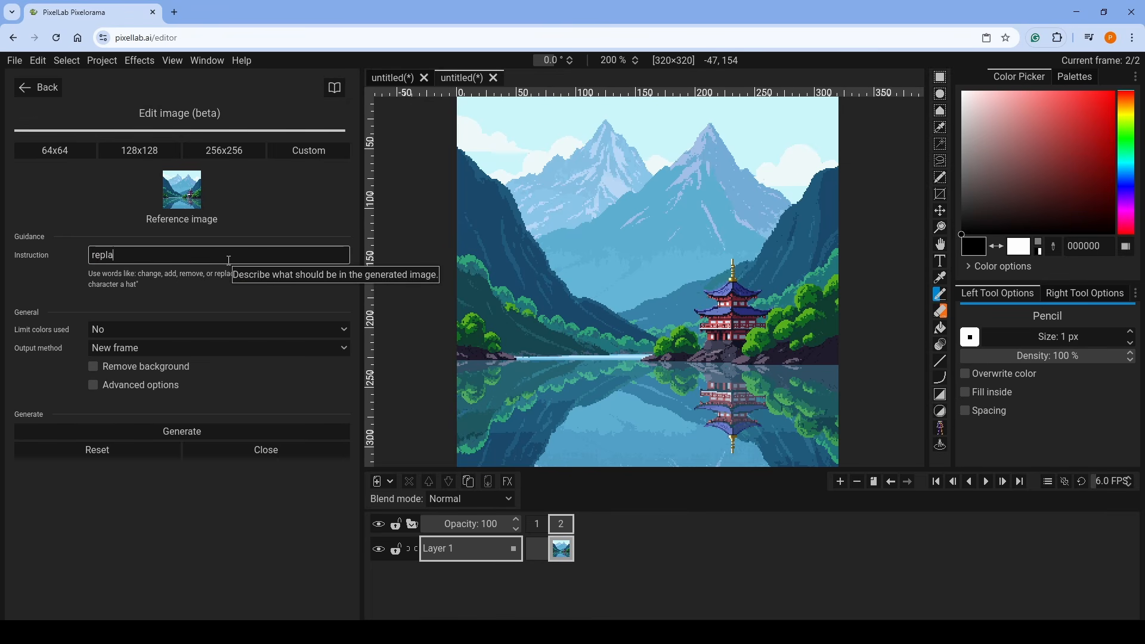
key("ctrl+BackSpace")
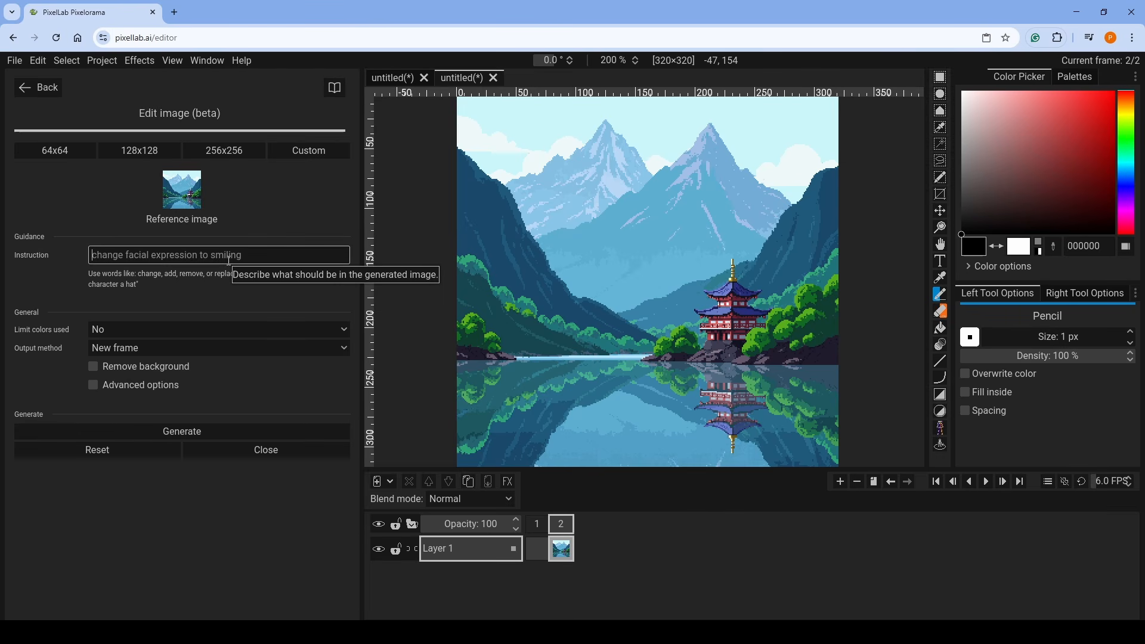
type("c")
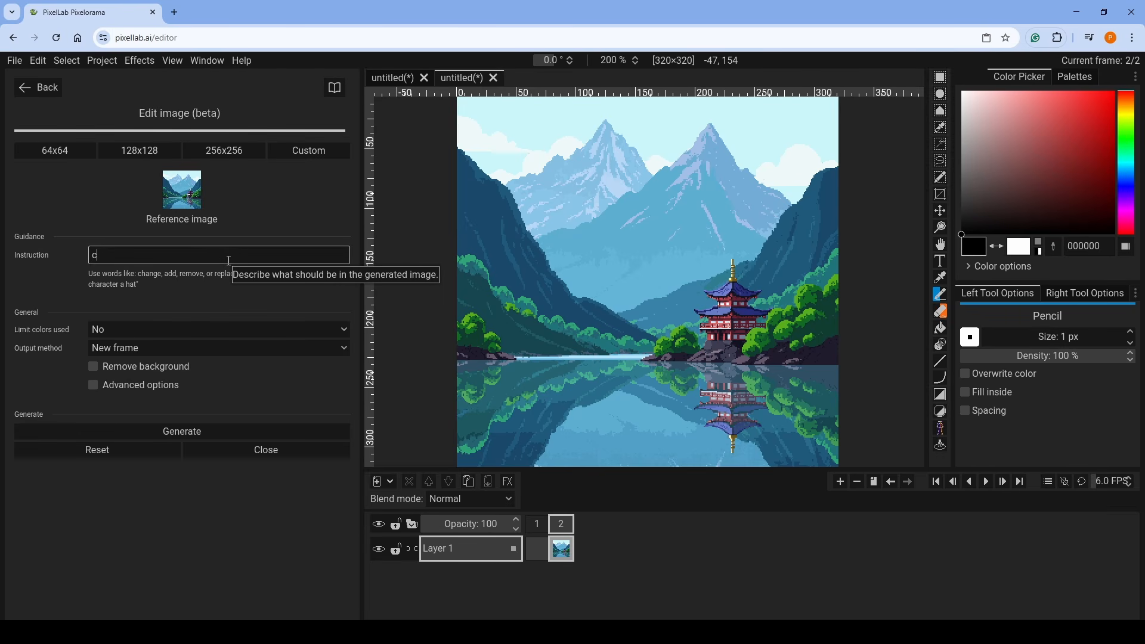
type("hange the season to autumn")
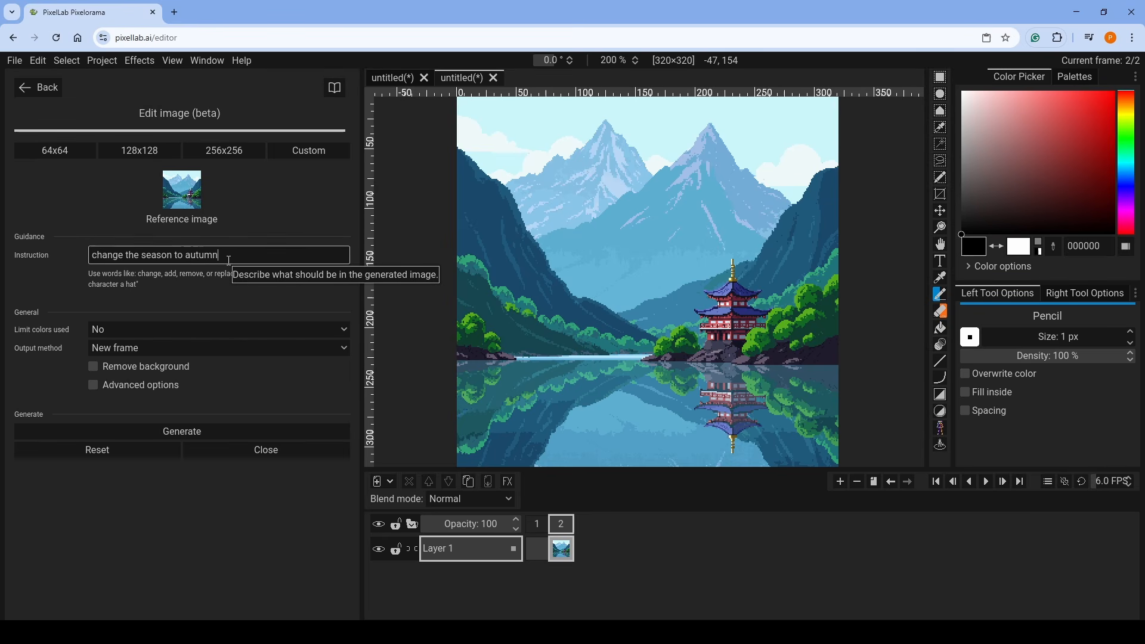
left_click(216, 429)
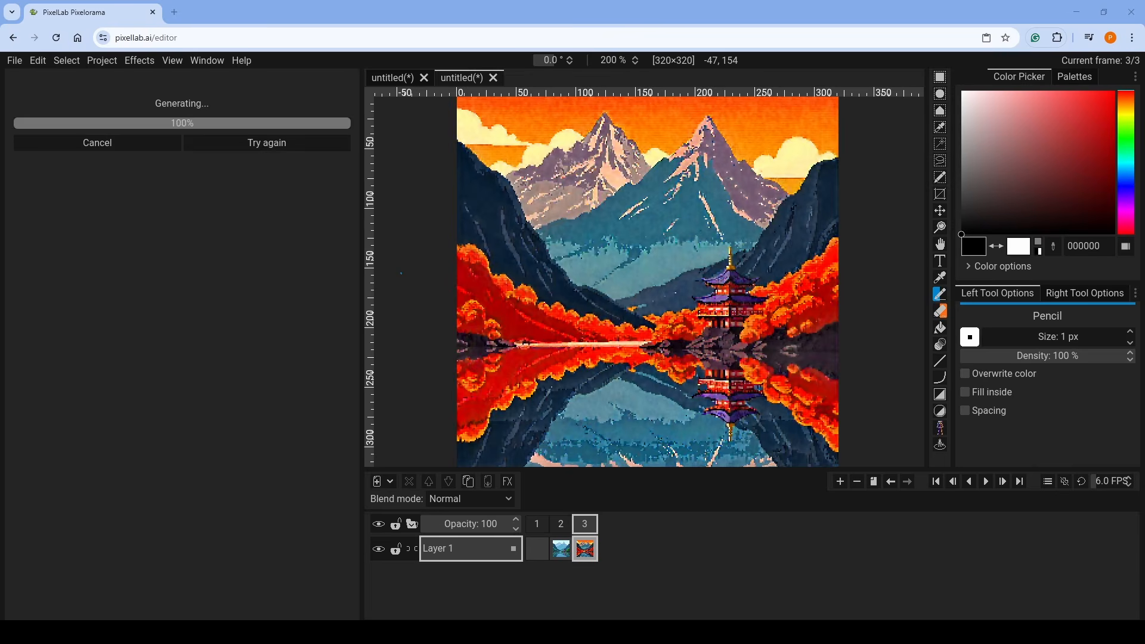
- Compare the autumn frame with frame 2, set the autumn image to 109 colors, and return to the edit settings
left_click(560, 524)
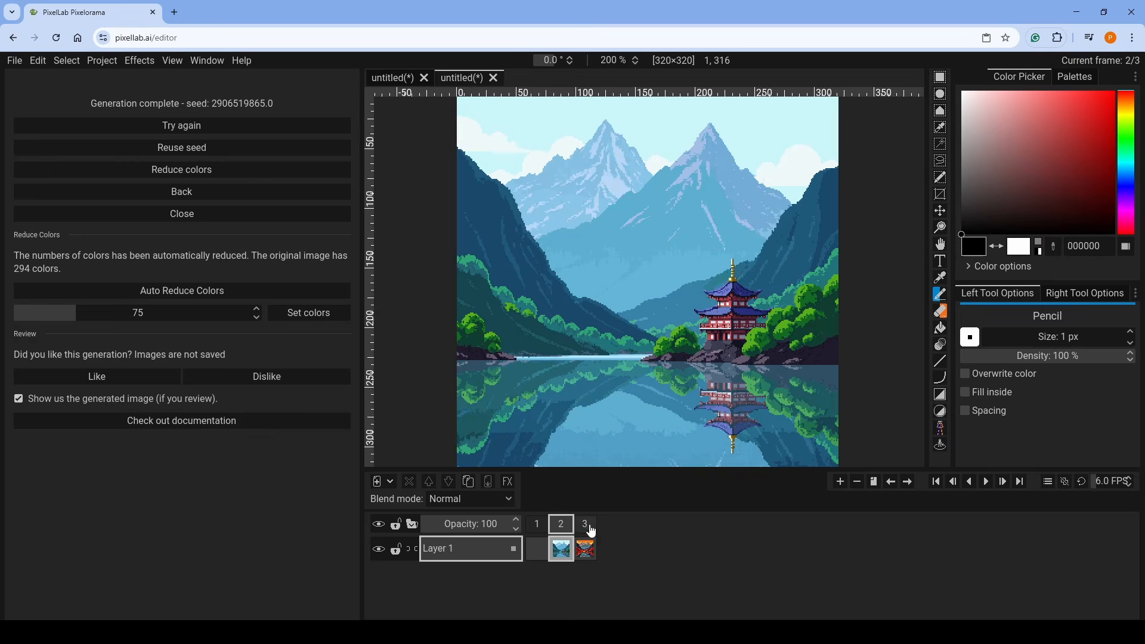
left_click(585, 525)
left_click_drag(59, 316, 121, 323)
left_click(292, 314)
left_click(300, 314)
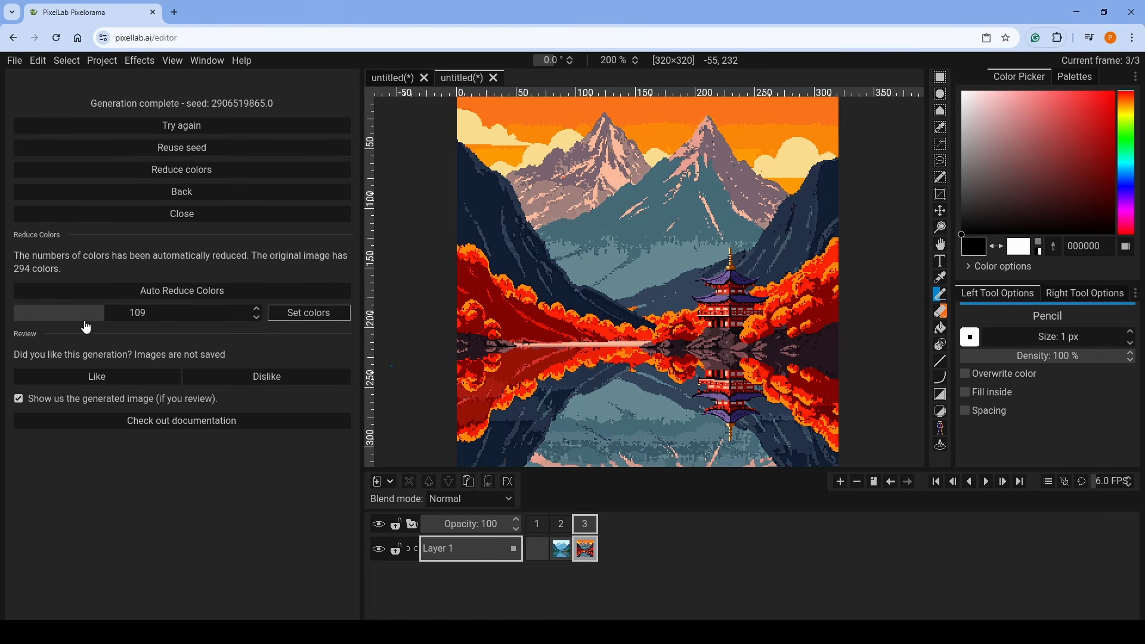
left_click(134, 192)
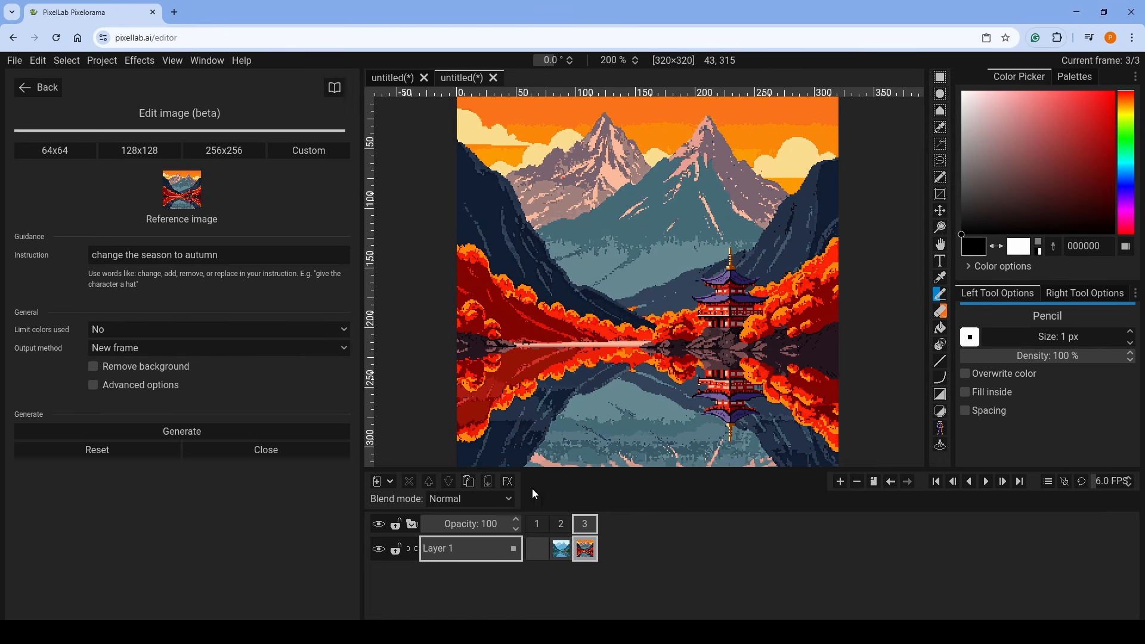
- Select frame 2 with the original lake scene, set the instruction to "change the season to winter with snow in the mountains", and generate the edit
left_click(560, 523)
left_click_drag(230, 256, 185, 255)
type("win")
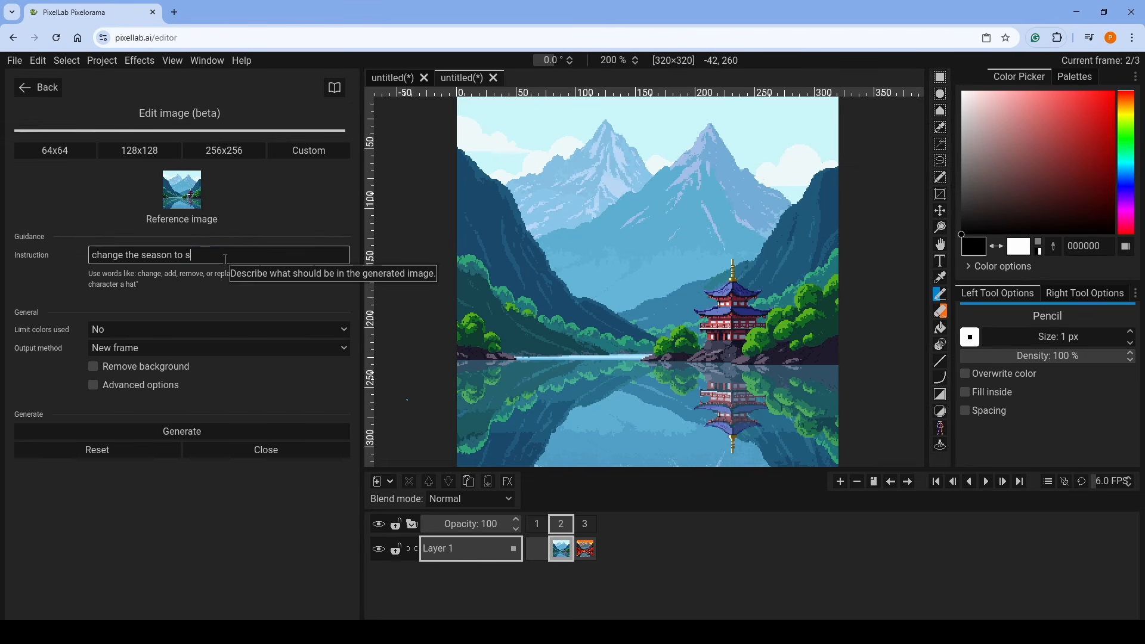
type("ter with snow in")
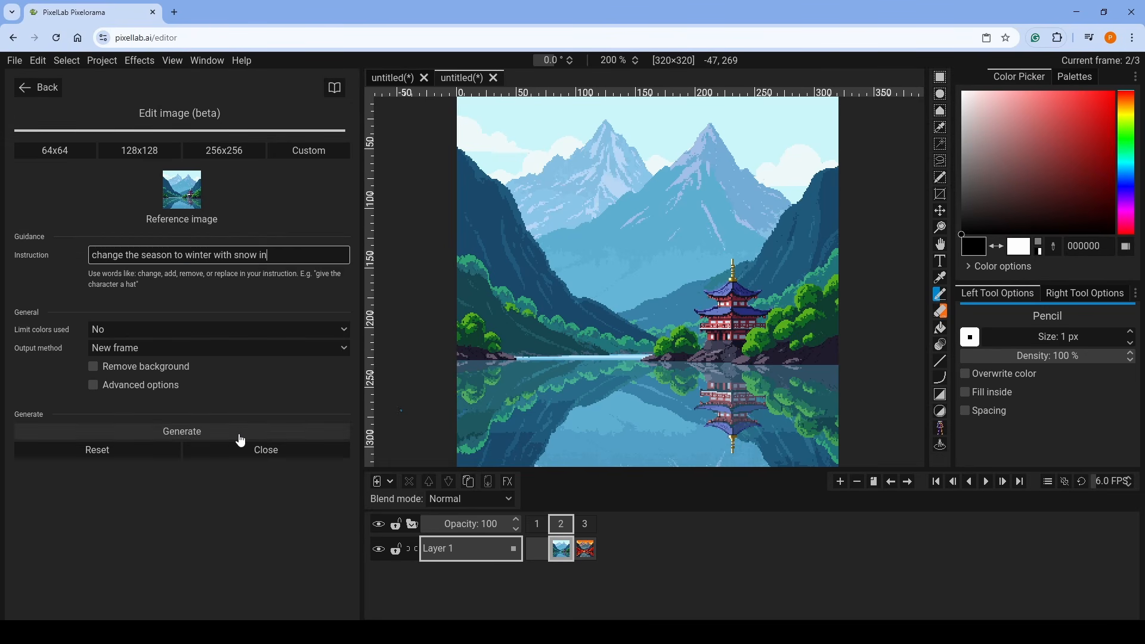
type(" the mounta")
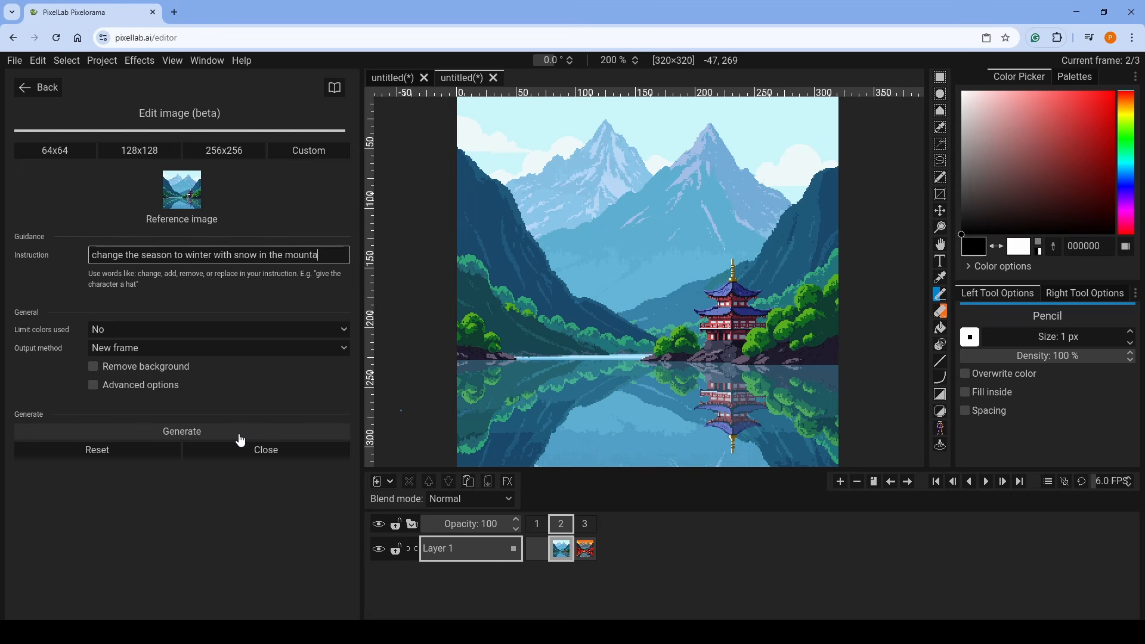
type("ins")
left_click(240, 436)
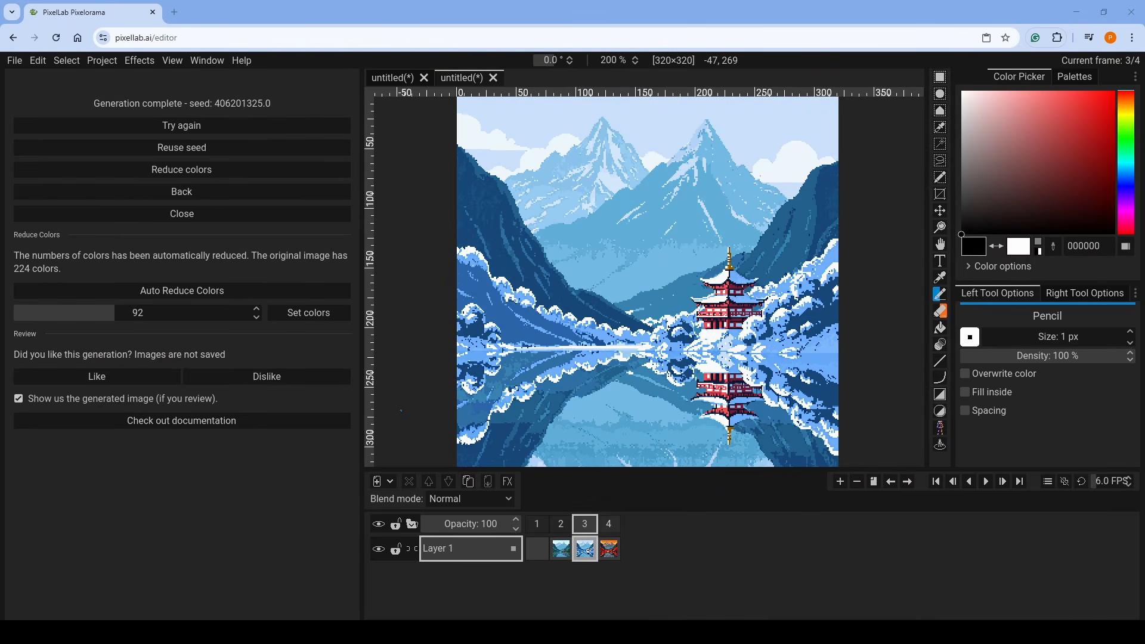
- Compare the original lake scene in frame 2 with the winter version in frame 3 and the autumn version in frame 4
left_click(608, 528)
left_click(584, 534)
left_click(561, 534)
left_click(588, 539)
left_click(611, 542)
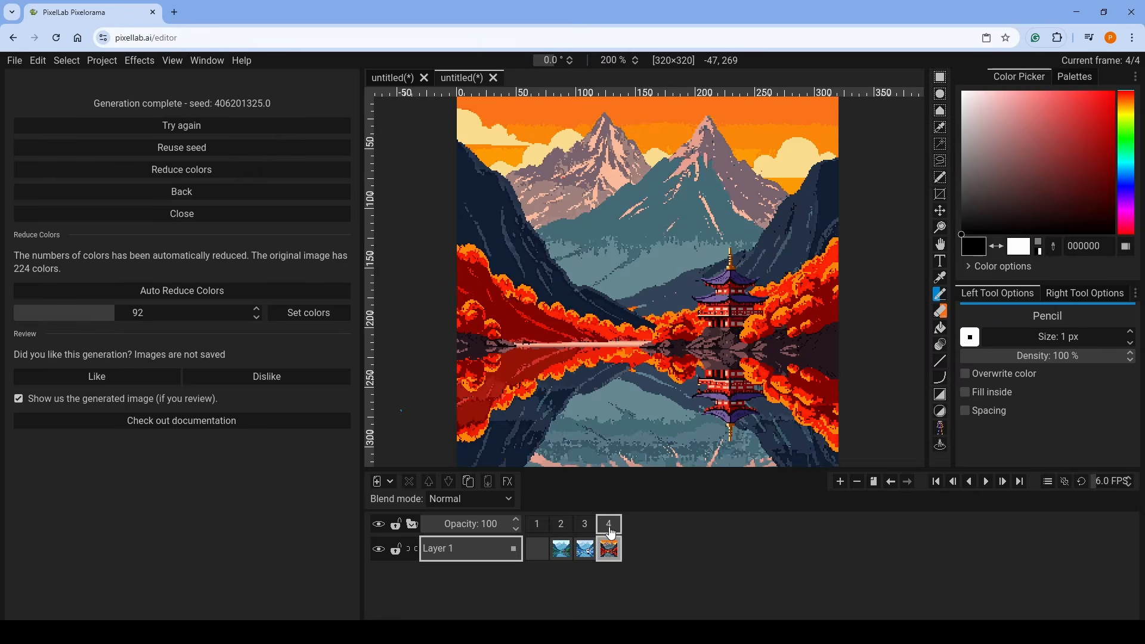
left_click(585, 547)
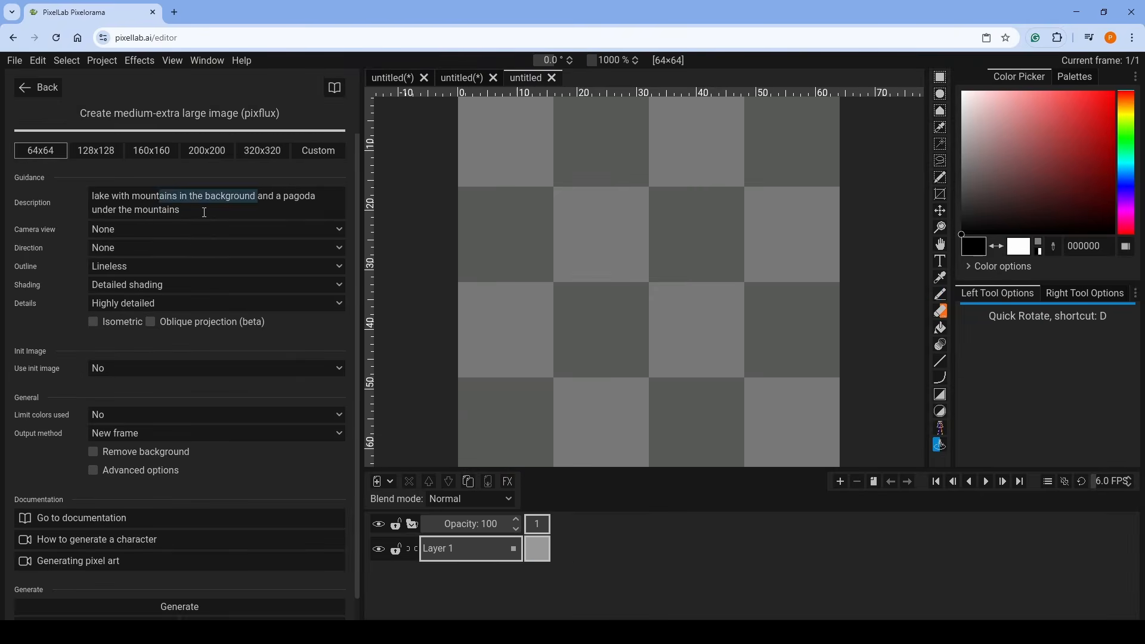
- Replace the lake description for the new 64x64 image with "knight on a horse"
triple_click(160, 208)
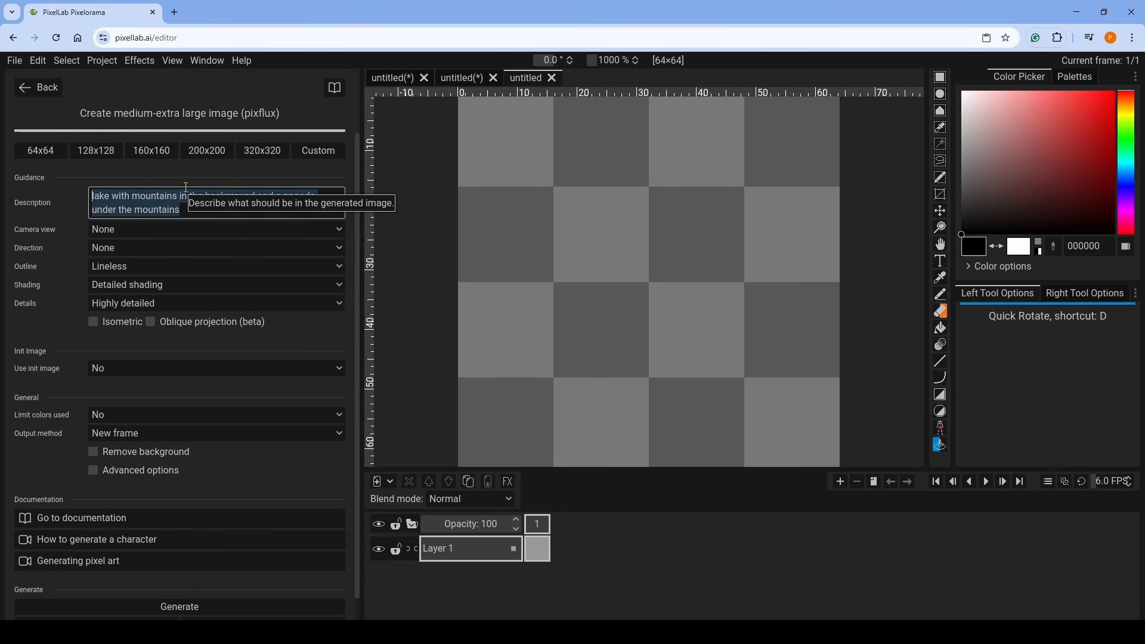
type("b")
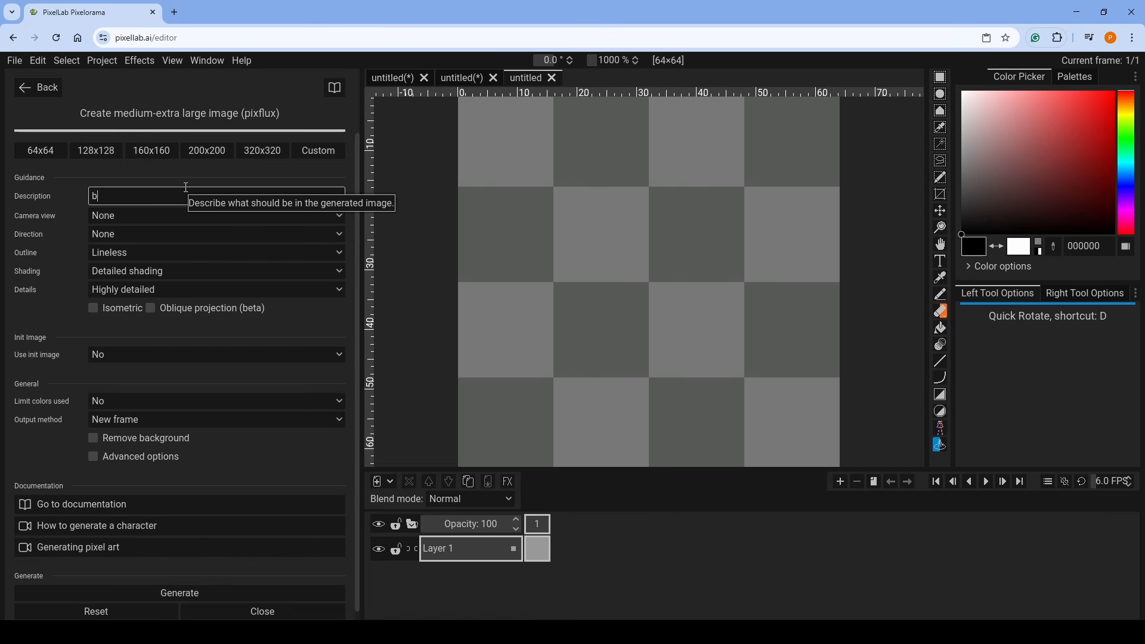
key("BackSpace")
type("drag")
key("BackSpace")
key("BackSpace")
key("BackSpace")
type("knight on a ho")
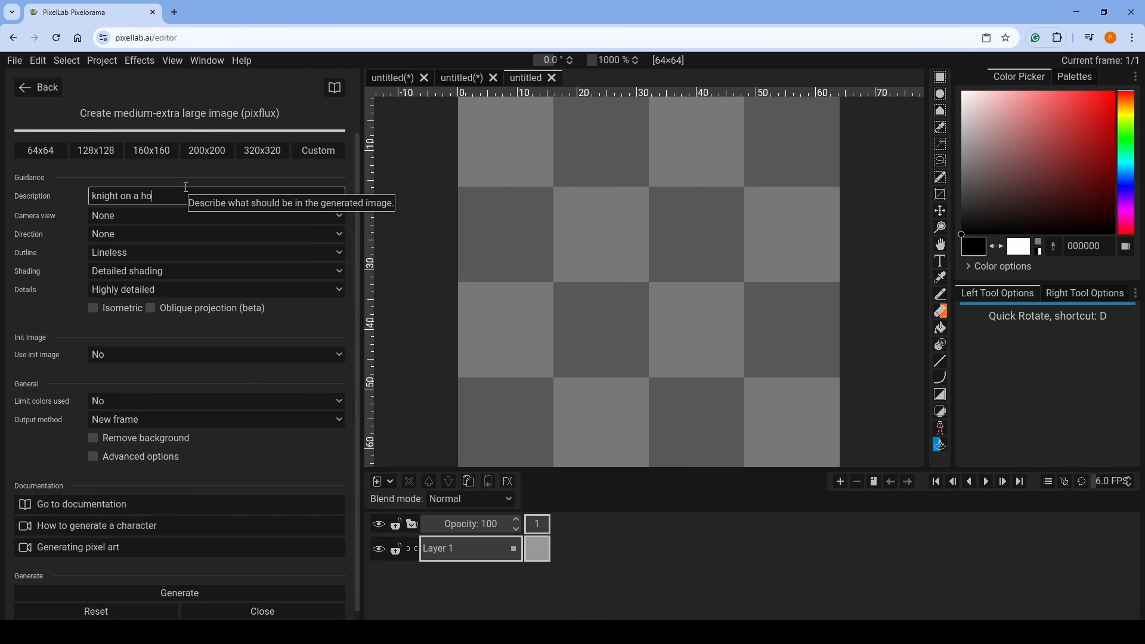
type("rse")
- Set the knight image's camera view to Sidescroller (eye level) and its direction to East (looking right)
left_click(131, 218)
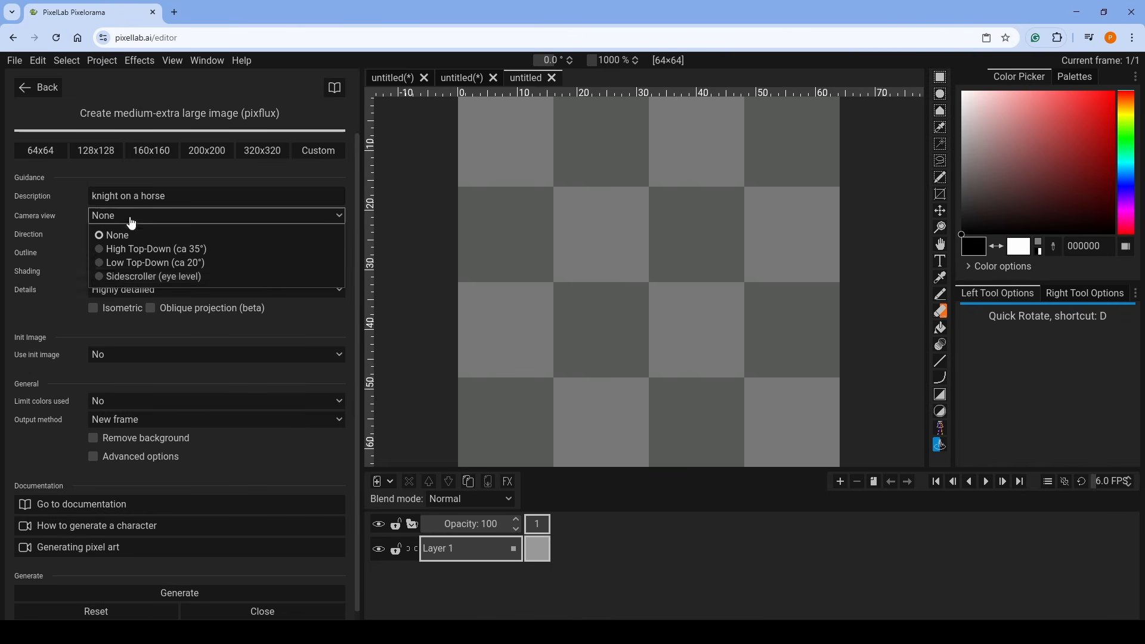
left_click(118, 277)
left_click(120, 234)
left_click(115, 280)
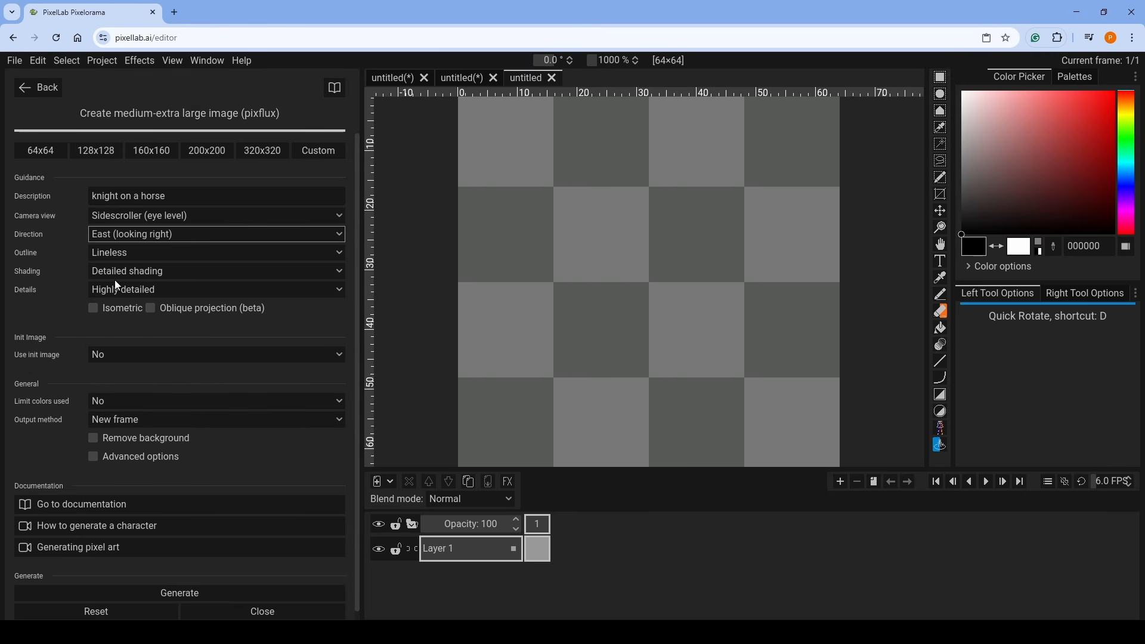
left_click(198, 594)
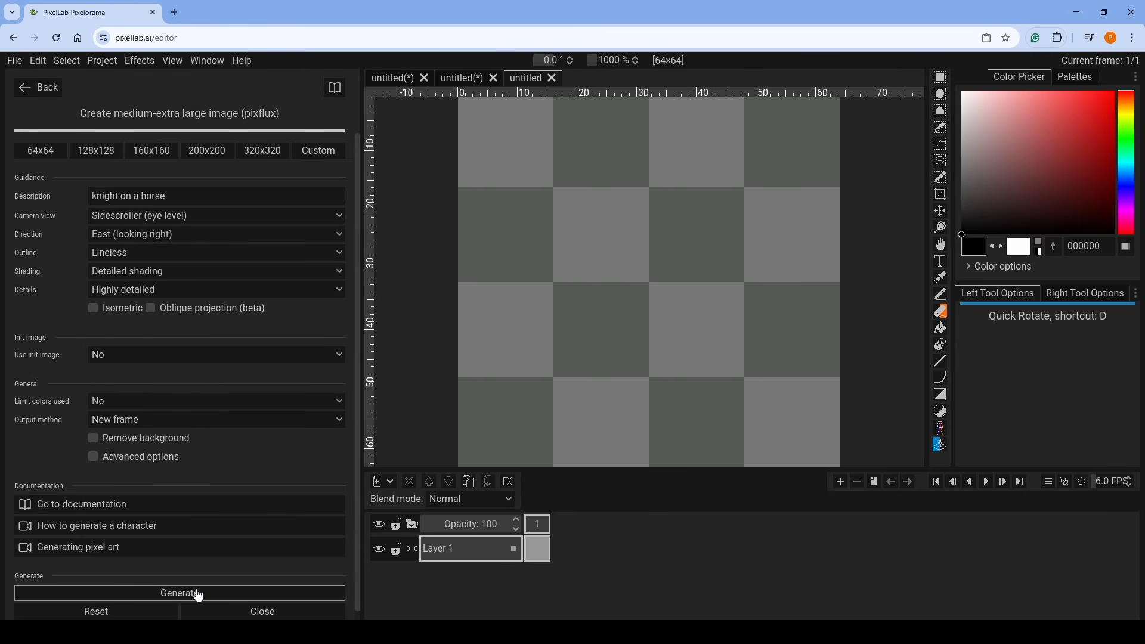
- Choose Selective outline, Medium detail and Basic shading, and generate the knight on a horse
left_click(146, 253)
left_click(142, 316)
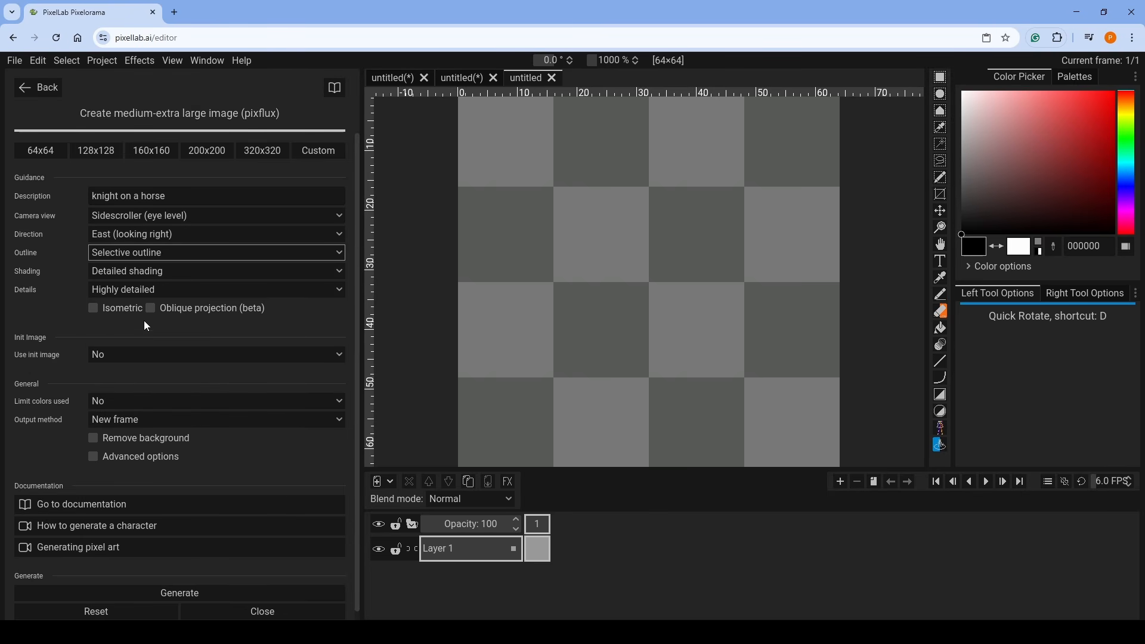
left_click(130, 290)
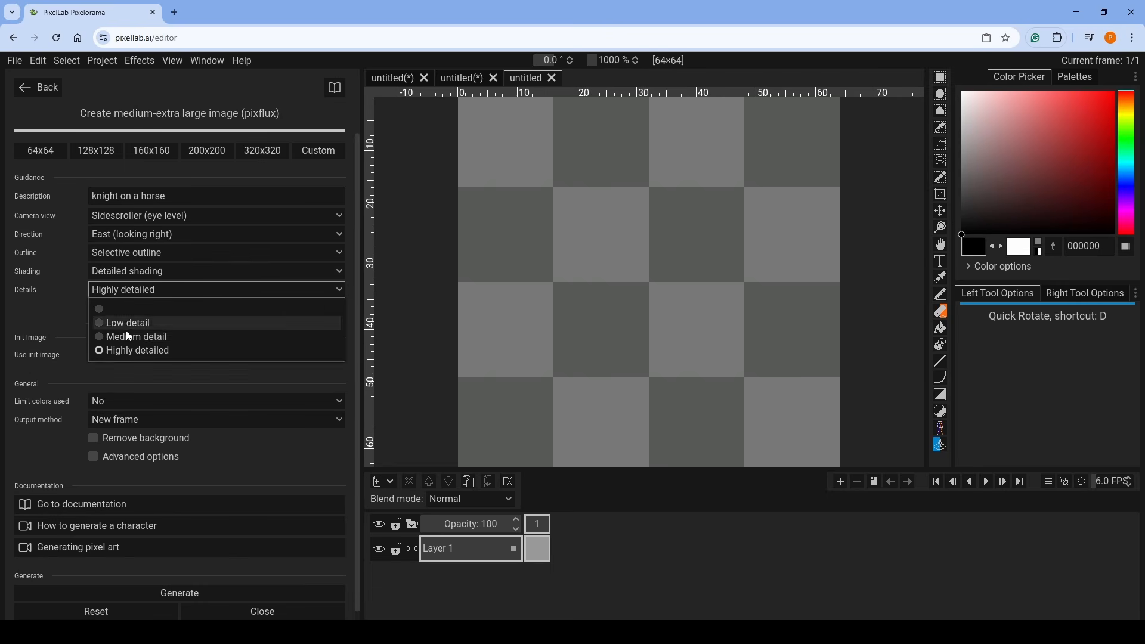
left_click(127, 336)
left_click(123, 273)
left_click(127, 314)
left_click(179, 593)
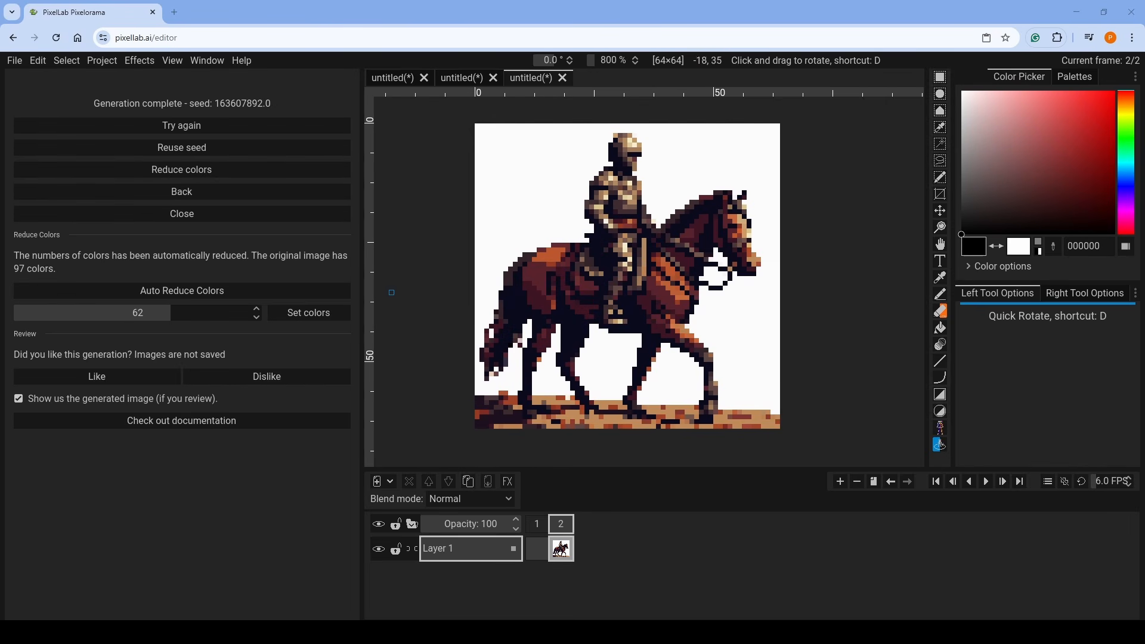
- Leave the M-XL image generator and open Edit image (beta) for the knight picture
left_click(189, 192)
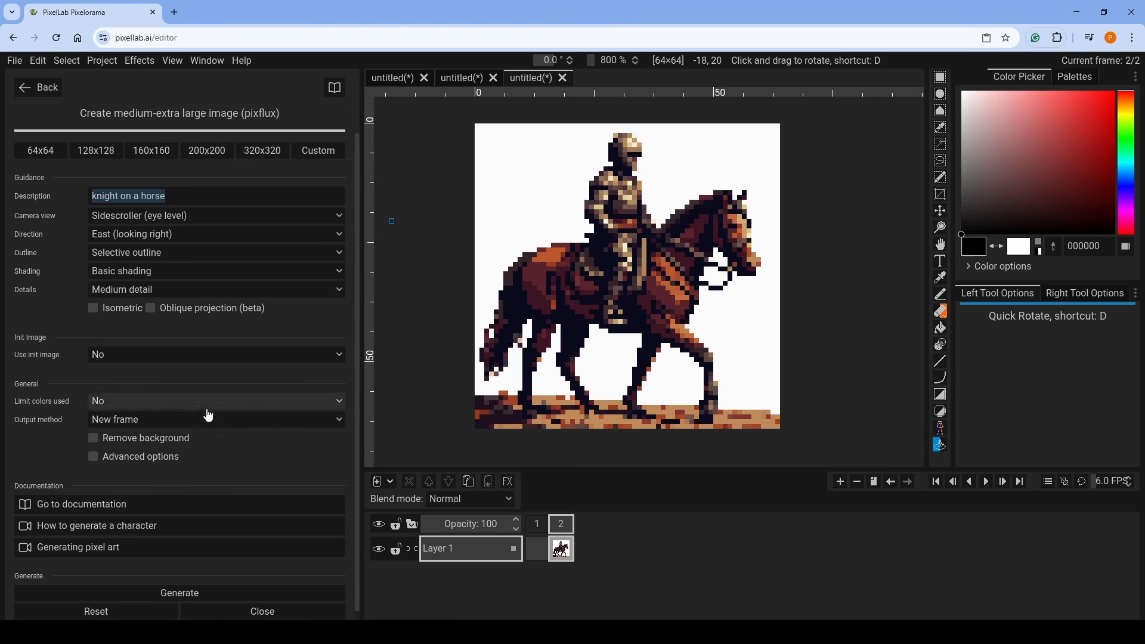
scroll(525, 343, "down", 2)
scroll(524, 342, "up", 1)
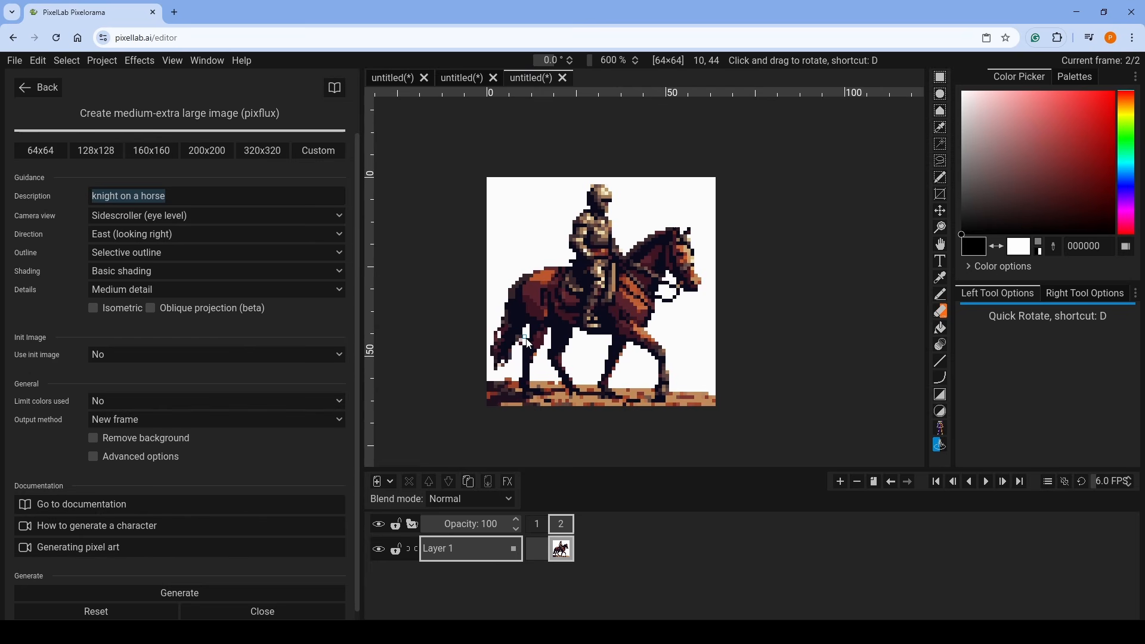
left_click(249, 614)
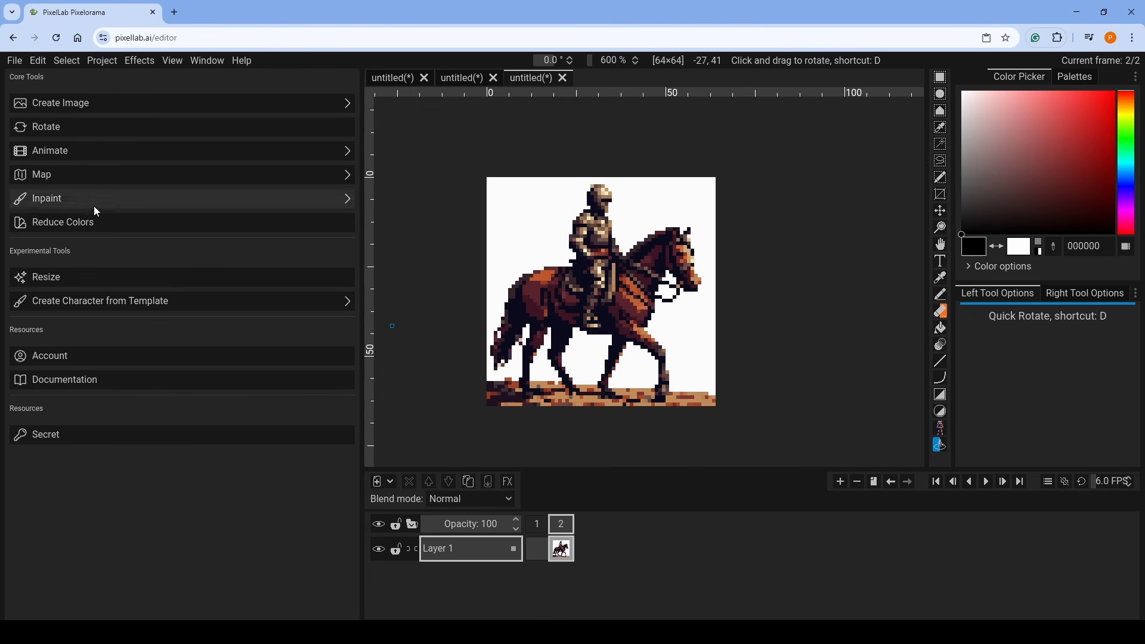
left_click(83, 106)
left_click(91, 222)
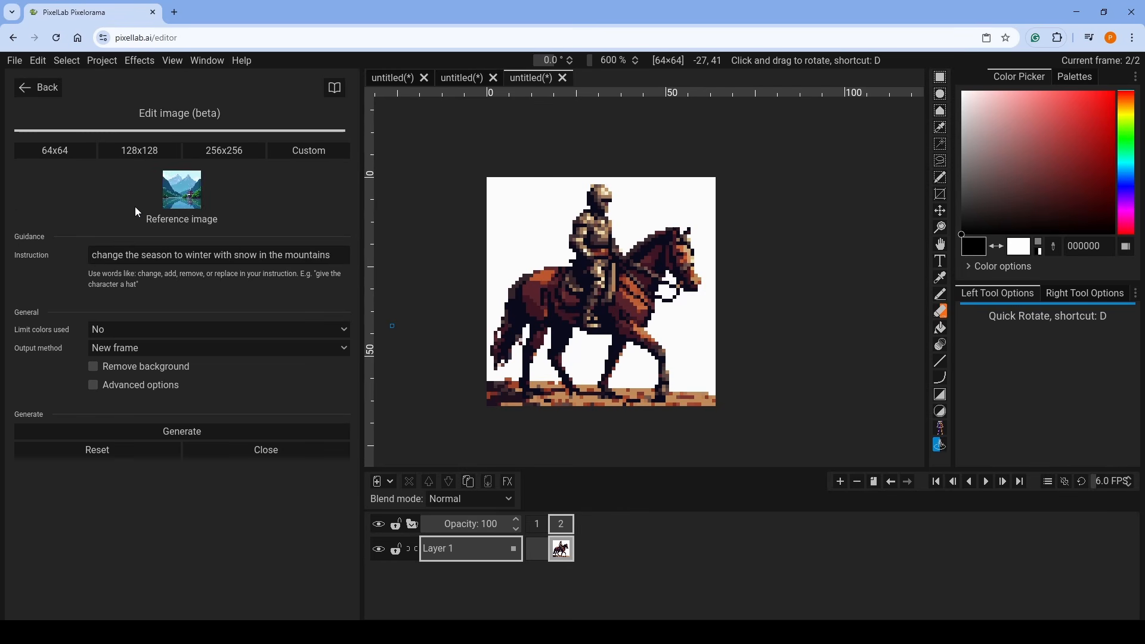
- Replace the instruction with "add a mountain range in the background" and generate the edit of the knight image
left_click_drag(332, 255, 90, 255)
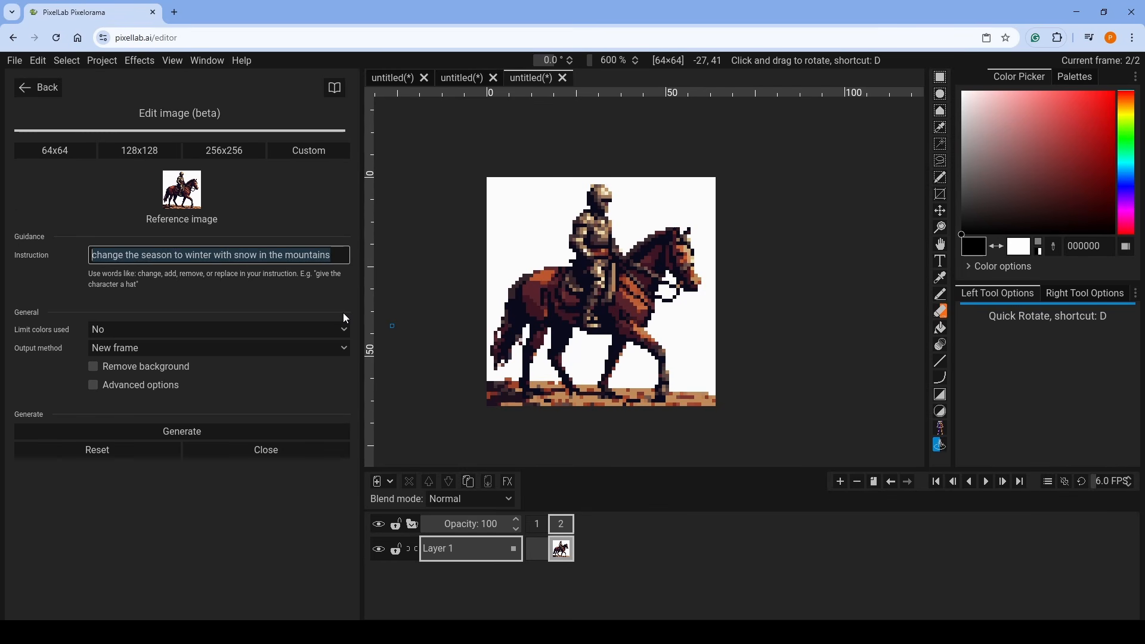
key("BackSpace")
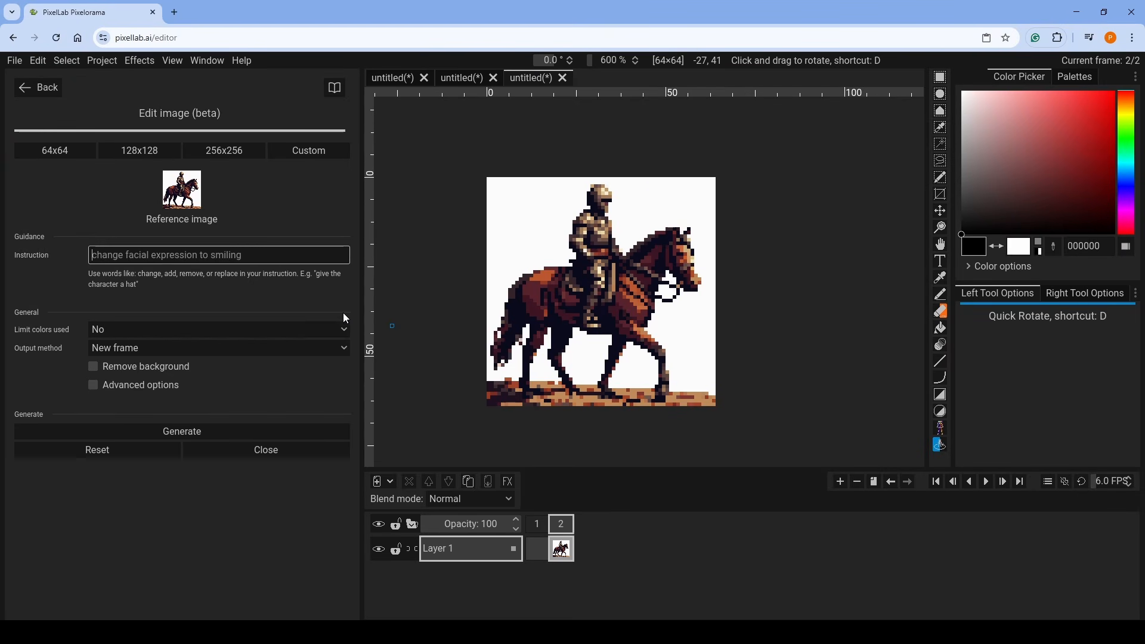
type("add")
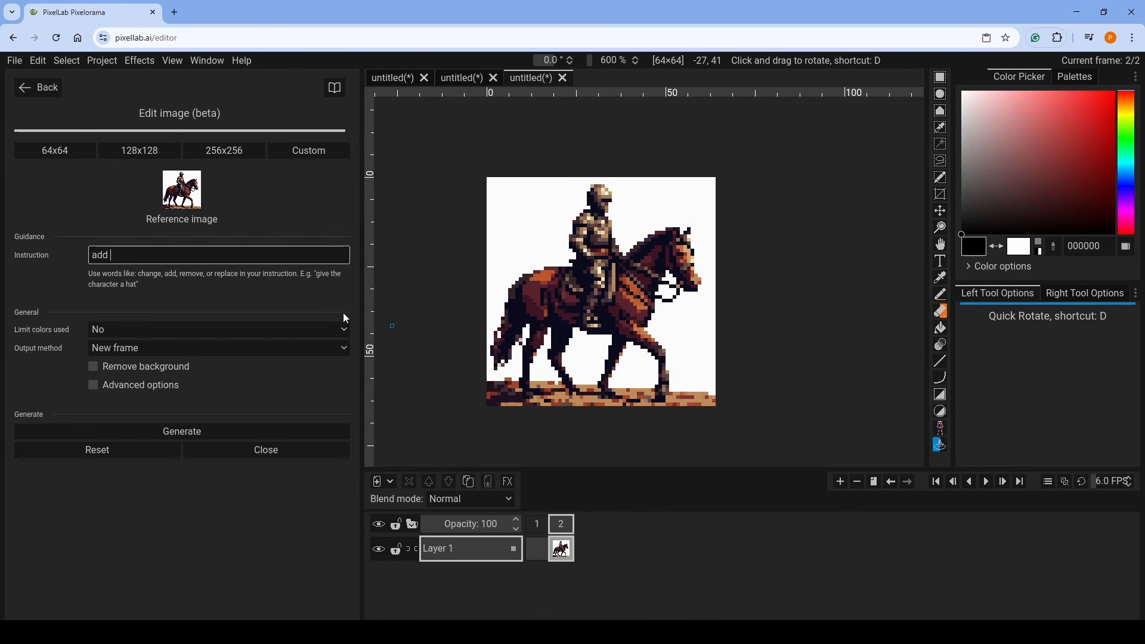
type("sc")
type("a mountai")
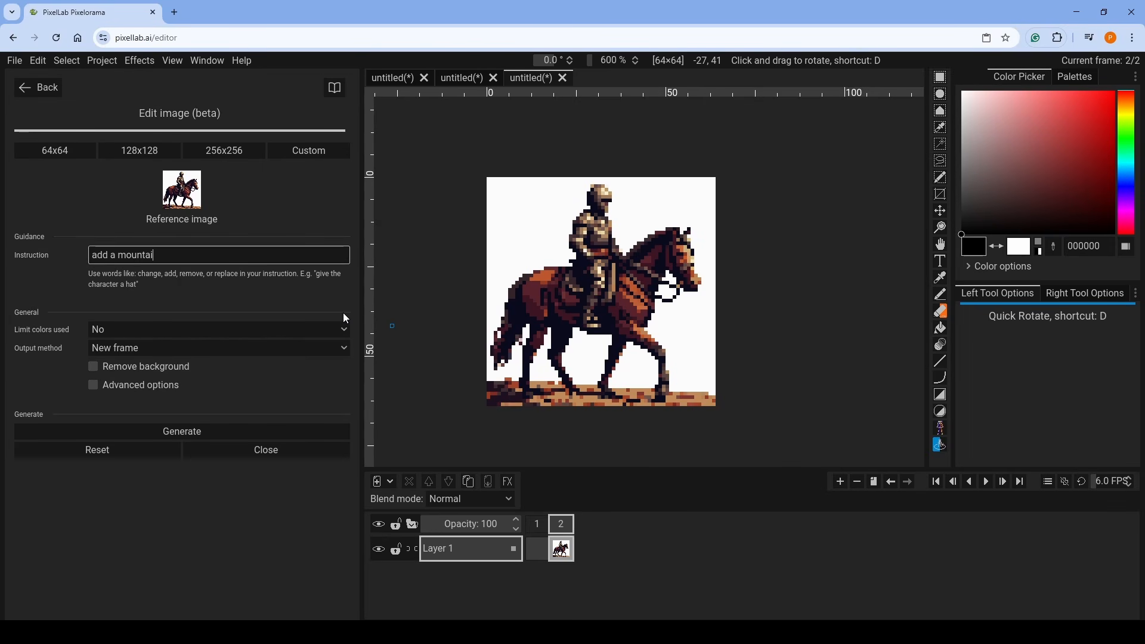
type("n range in the background")
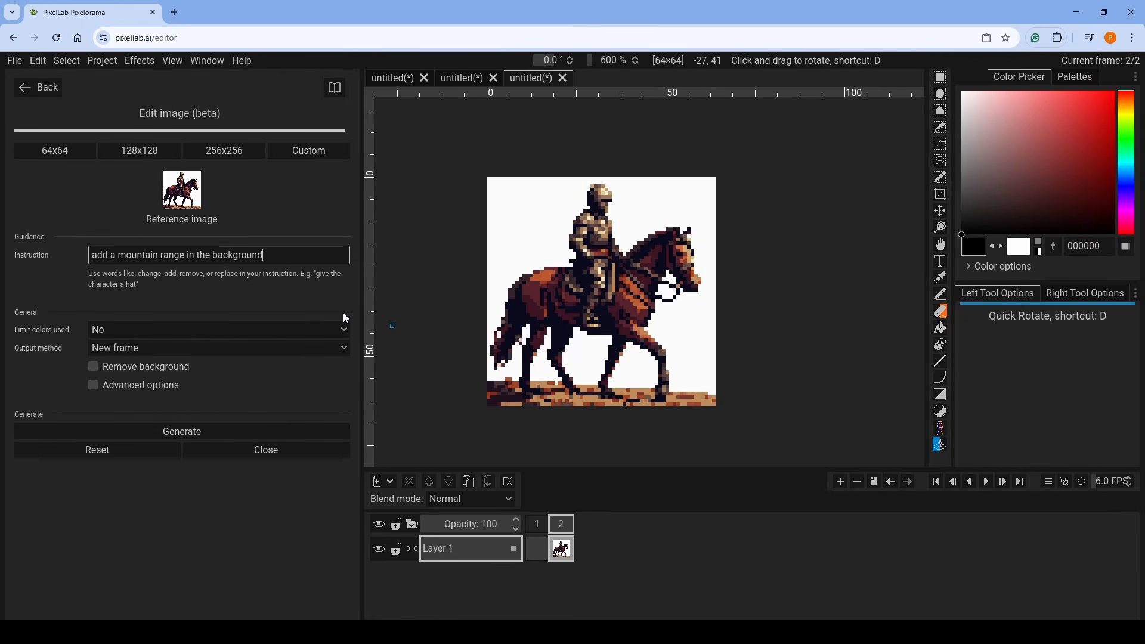
left_click(220, 434)
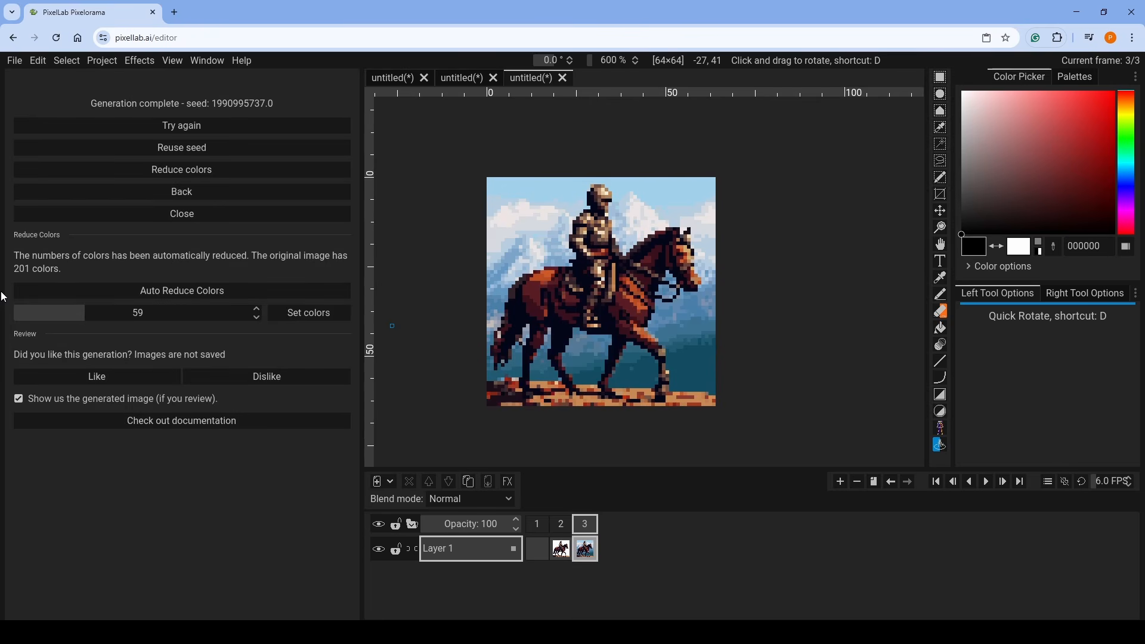
- Return to the edit settings, change the instruction to "change the horse to be black", and generate the edit of the mountain version
left_click(167, 192)
left_click_drag(245, 258, 97, 261)
type("ch")
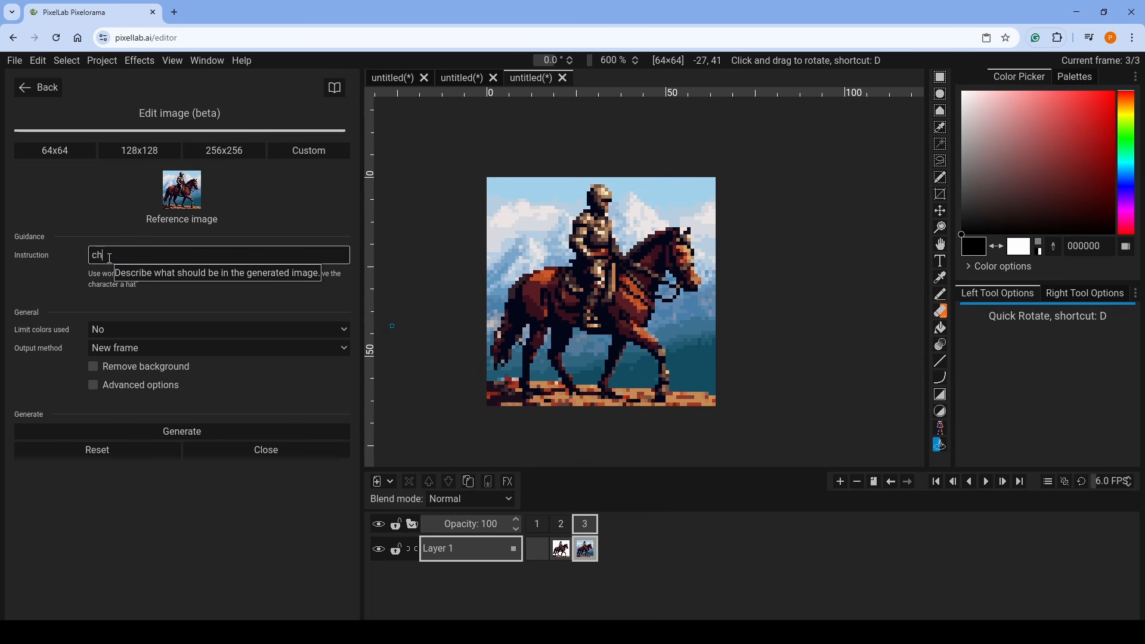
type("ange the horse to be black")
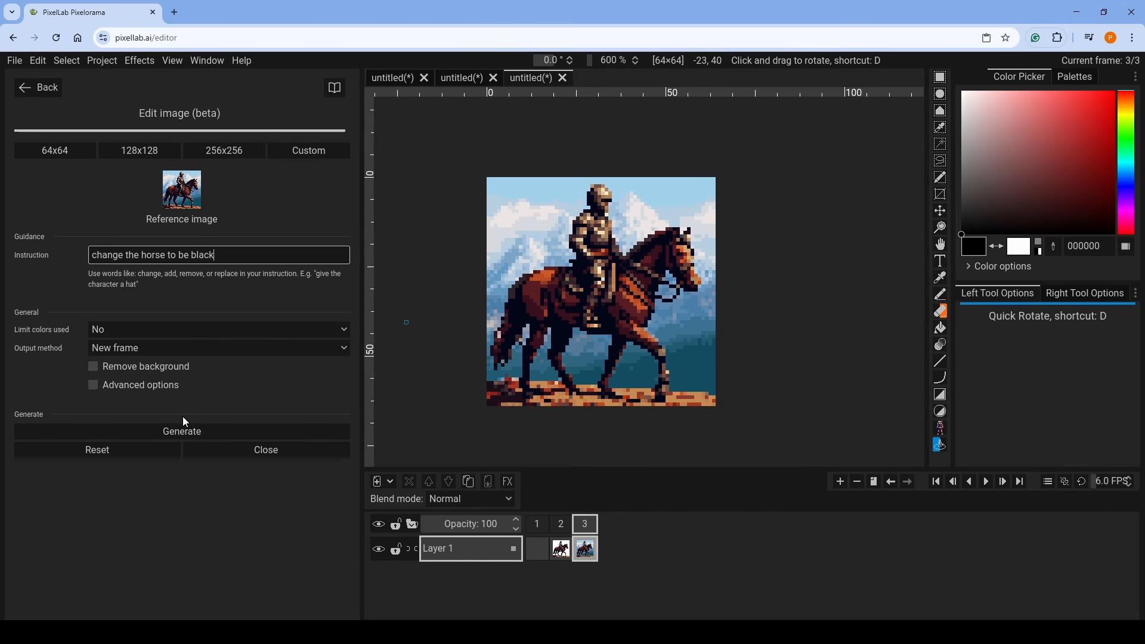
left_click(191, 430)
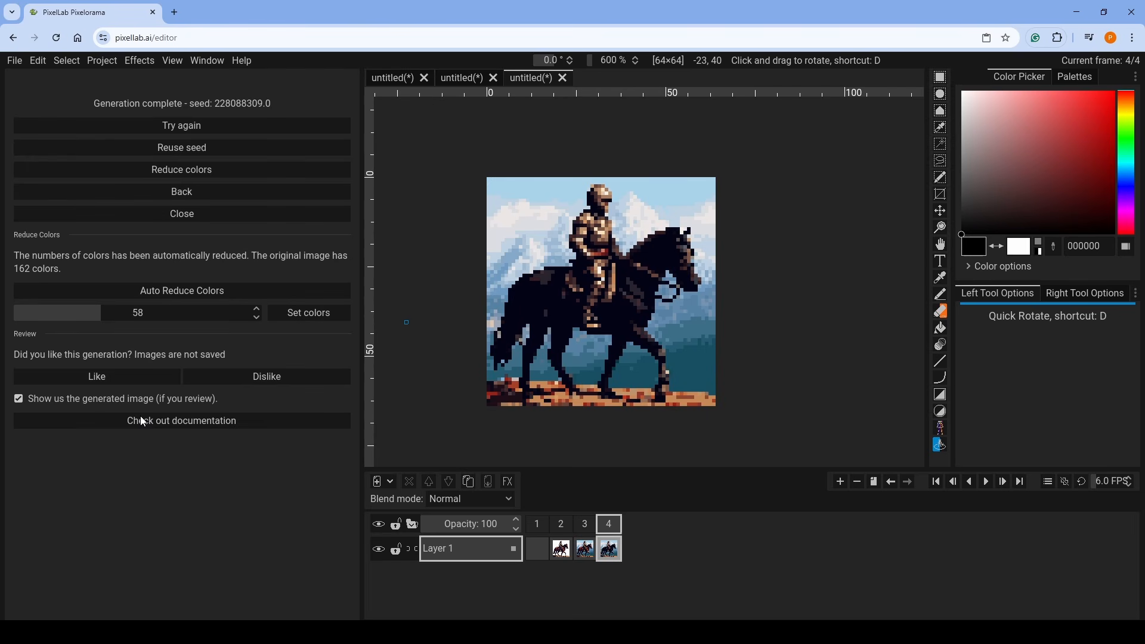
- Leave the black horse result and the edit settings, and open the Create S-M Image tool
left_click(176, 191)
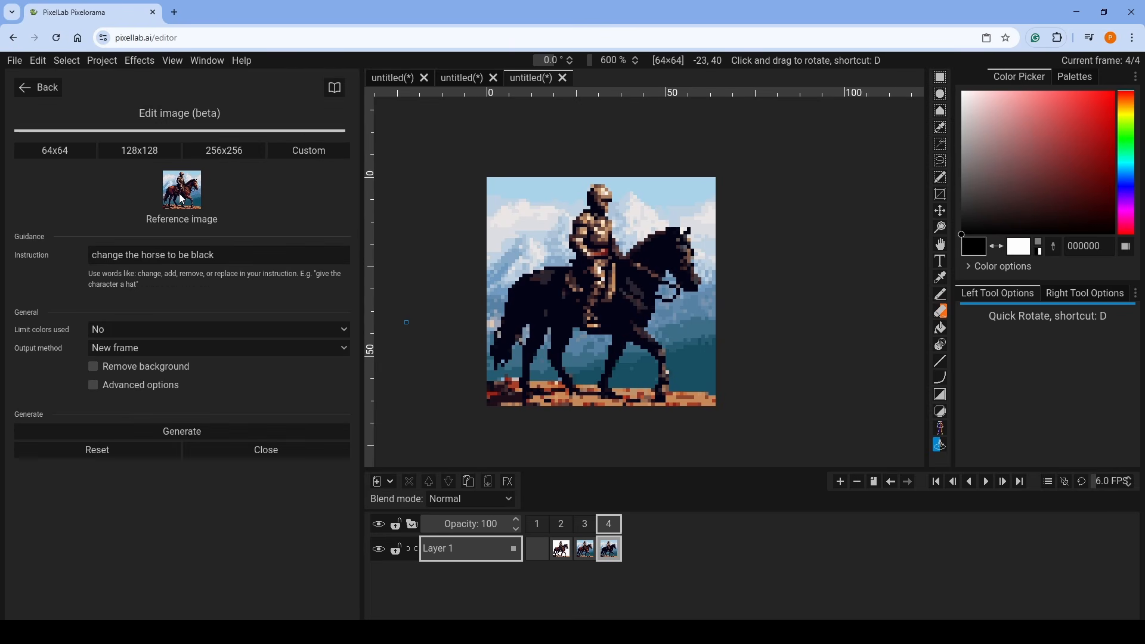
left_click_drag(216, 254, 125, 254)
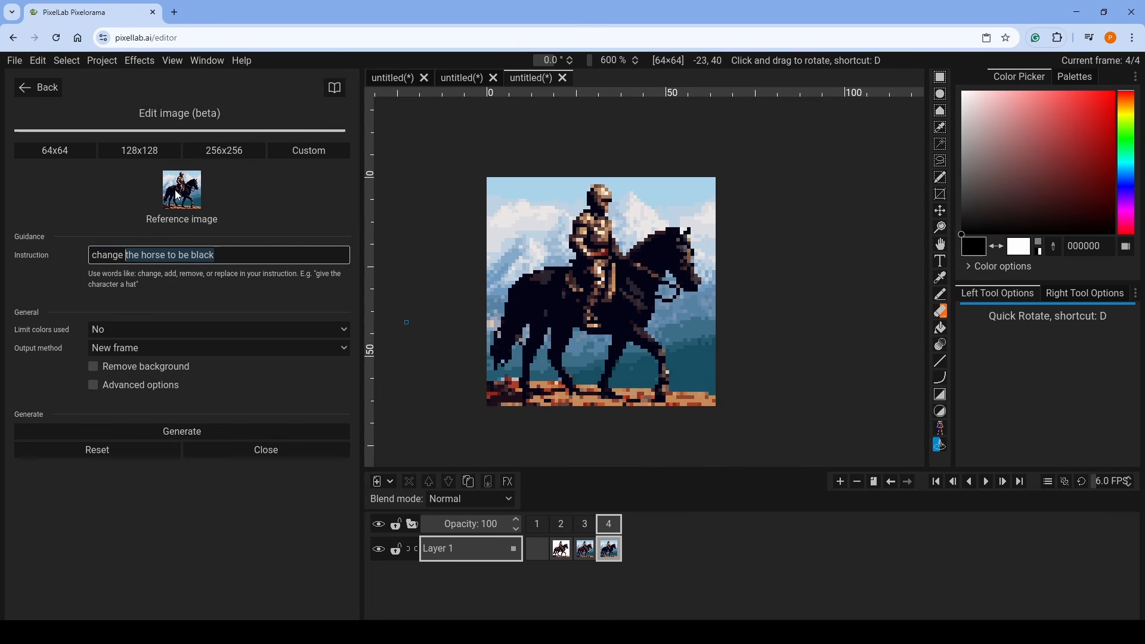
key("Escape")
left_click(117, 102)
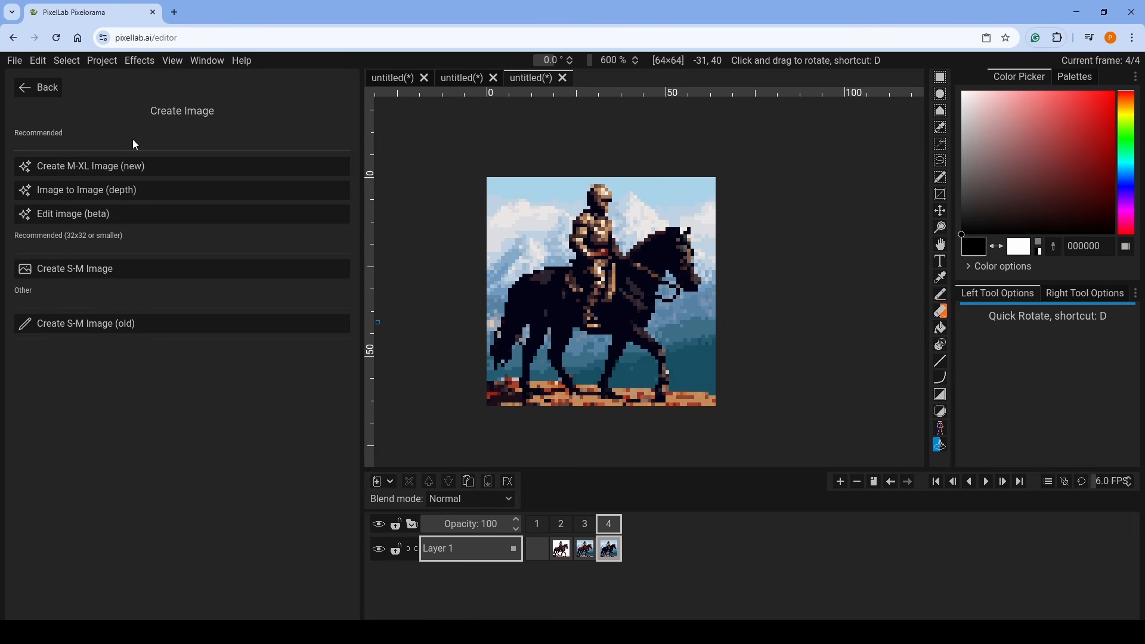
left_click(138, 274)
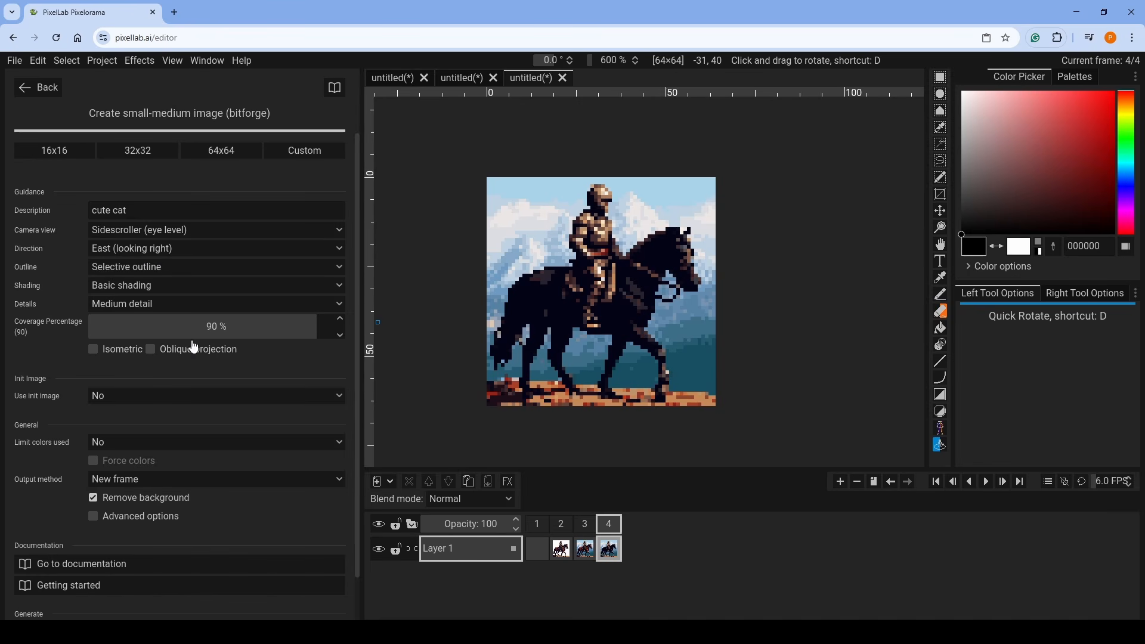
- Review the small-medium image settings, choose the 32x32 size, and generate the "cute cat" image
scroll(213, 372, "down", 1)
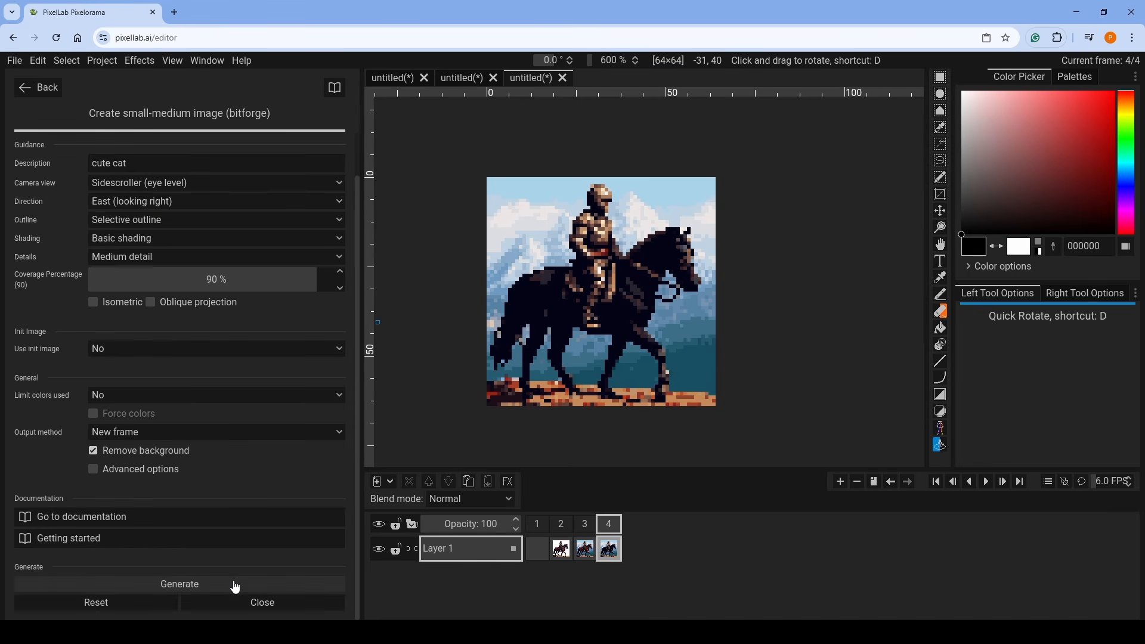
scroll(217, 334, "up", 1)
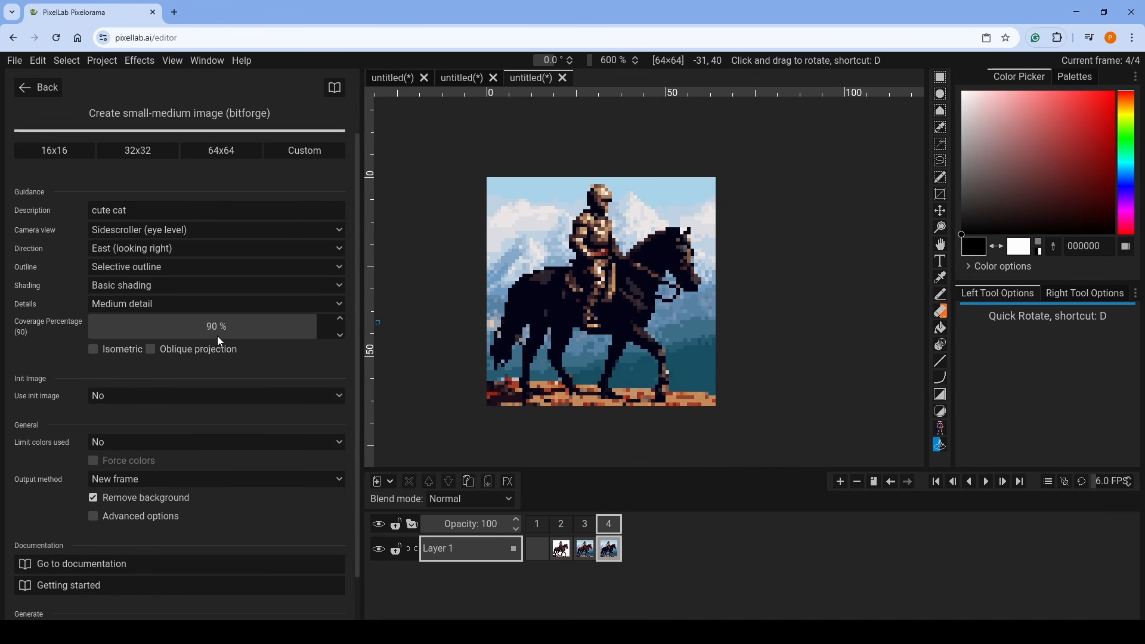
left_click(133, 153)
left_click(247, 578)
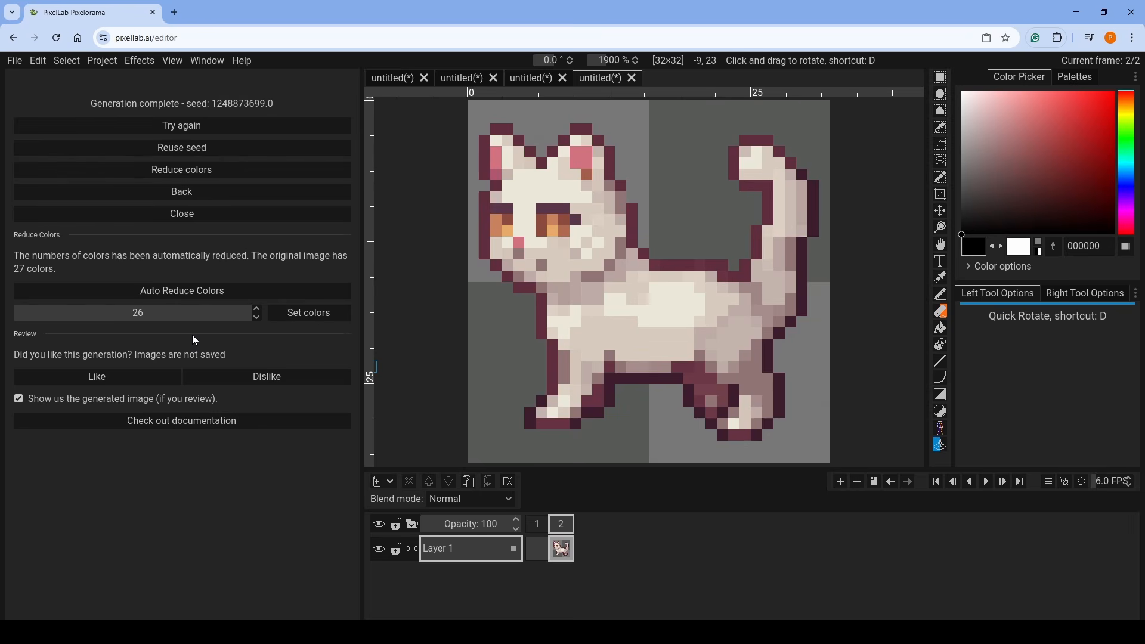
- Mirror the generated cat image horizontally so that it faces the opposite way
scroll(484, 284, "down", 4)
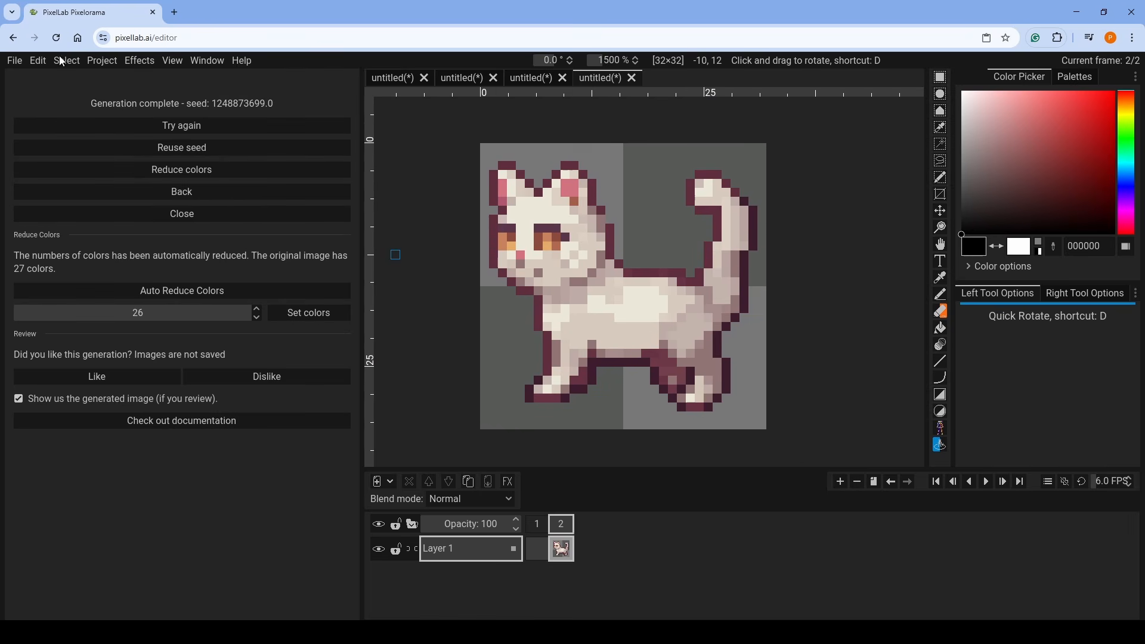
left_click(39, 60)
mouse_move(82, 62)
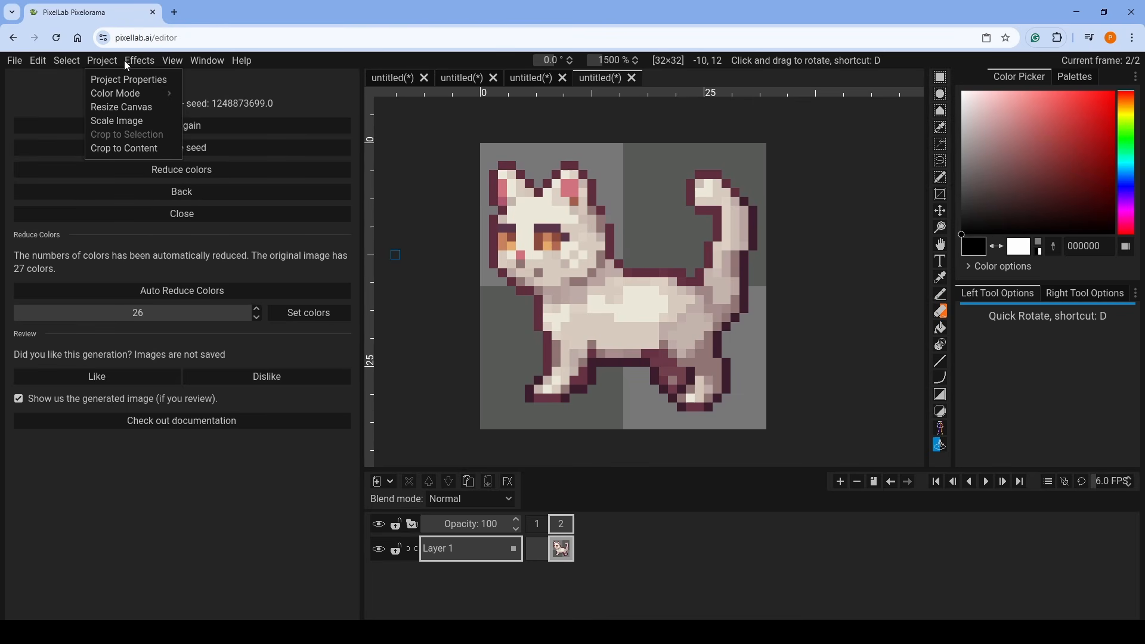
mouse_move(139, 60)
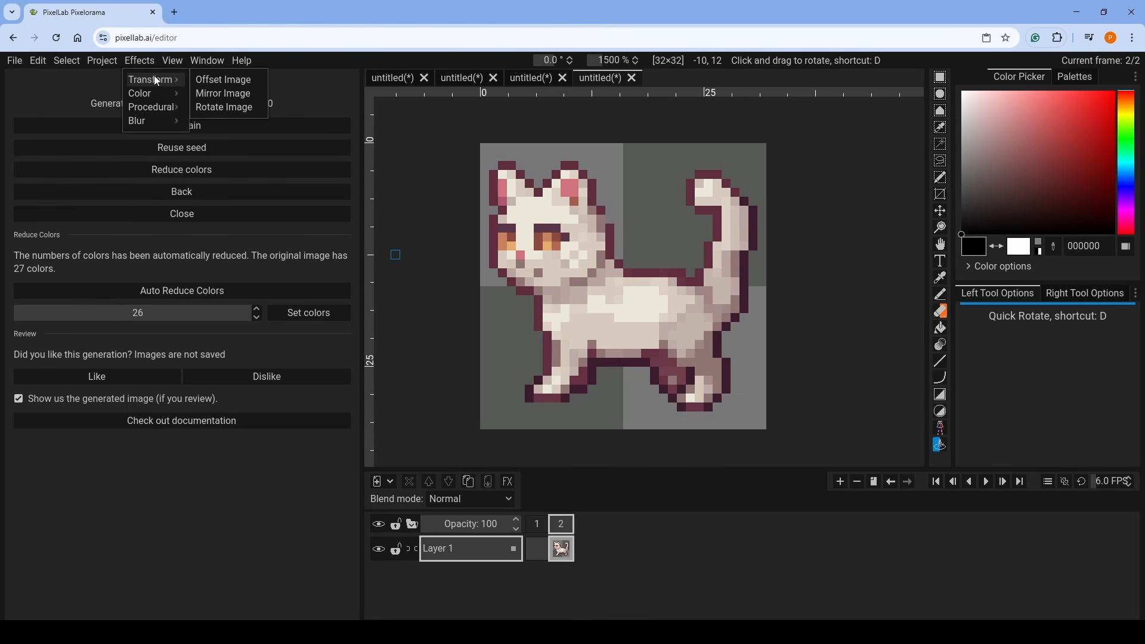
left_click(226, 95)
left_click(527, 436)
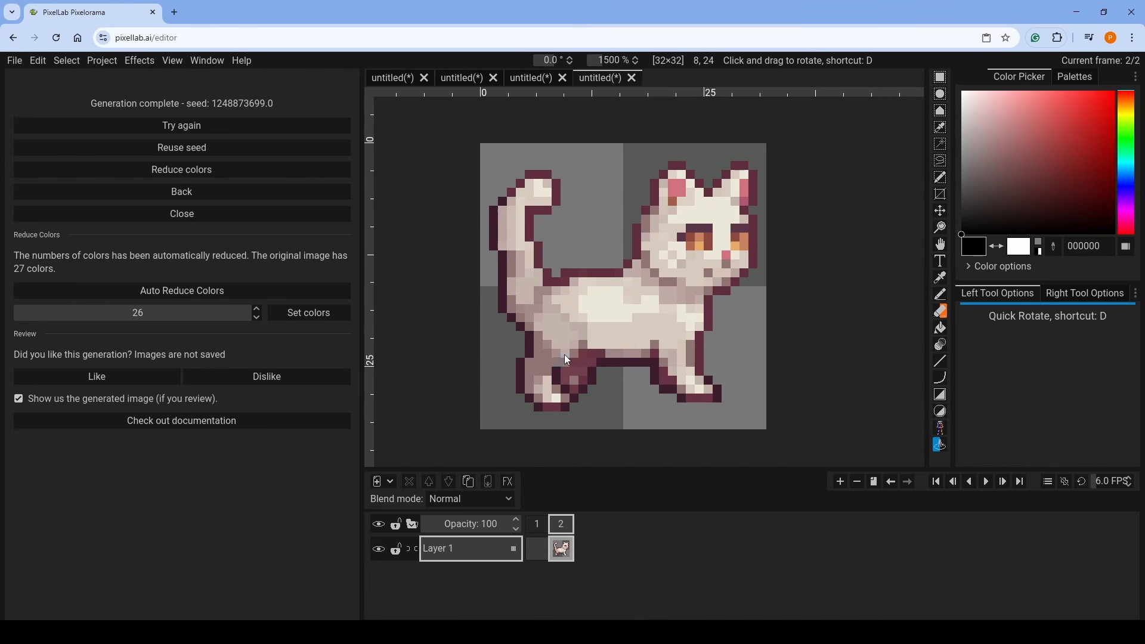
- Leave the small-medium image tool and open the Edit image tool on the current canvas
left_click(220, 191)
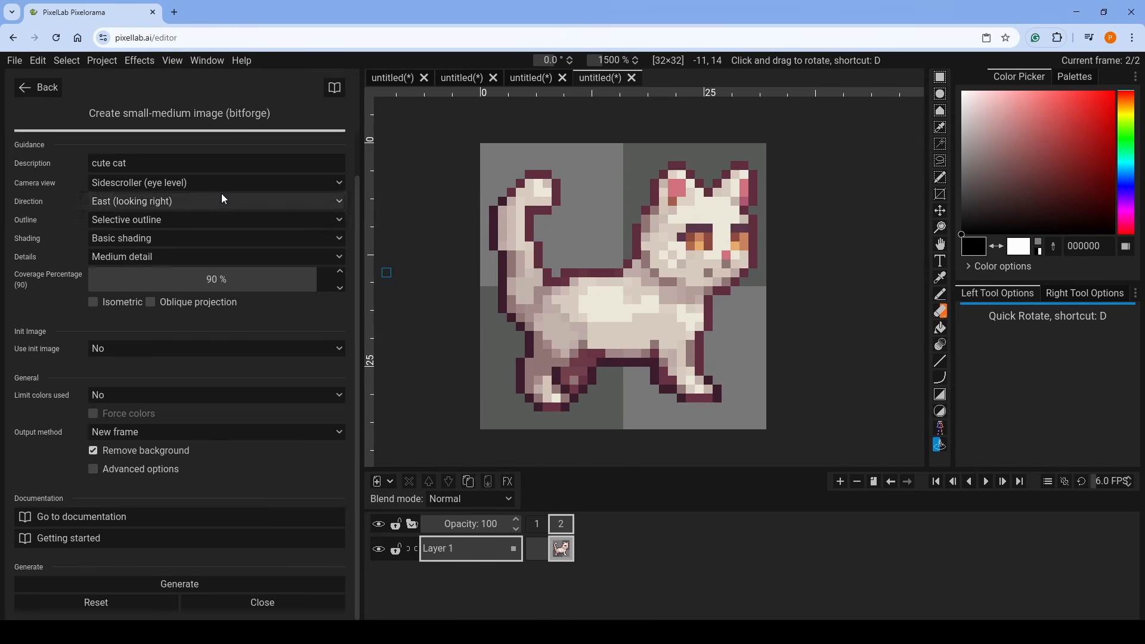
left_click(309, 602)
left_click(87, 106)
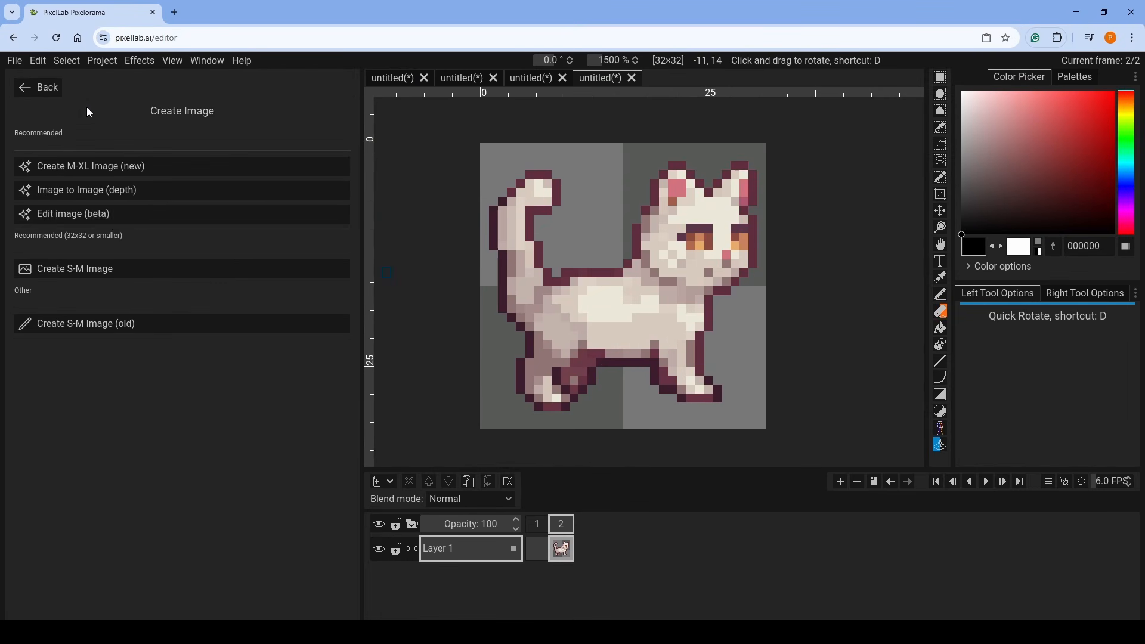
left_click(113, 219)
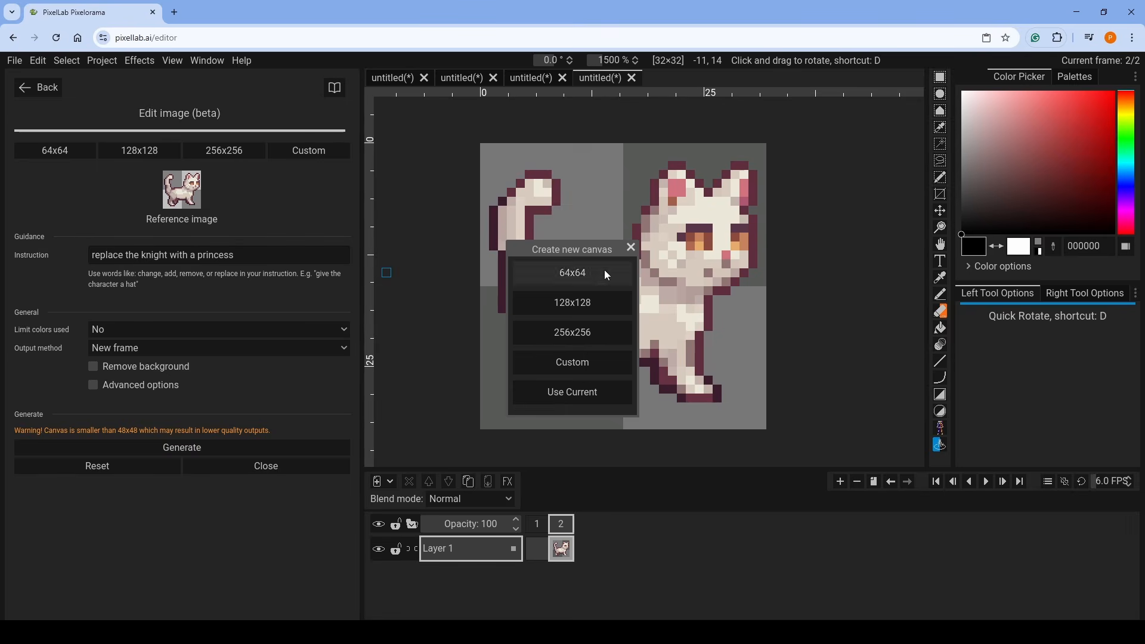
left_click(597, 390)
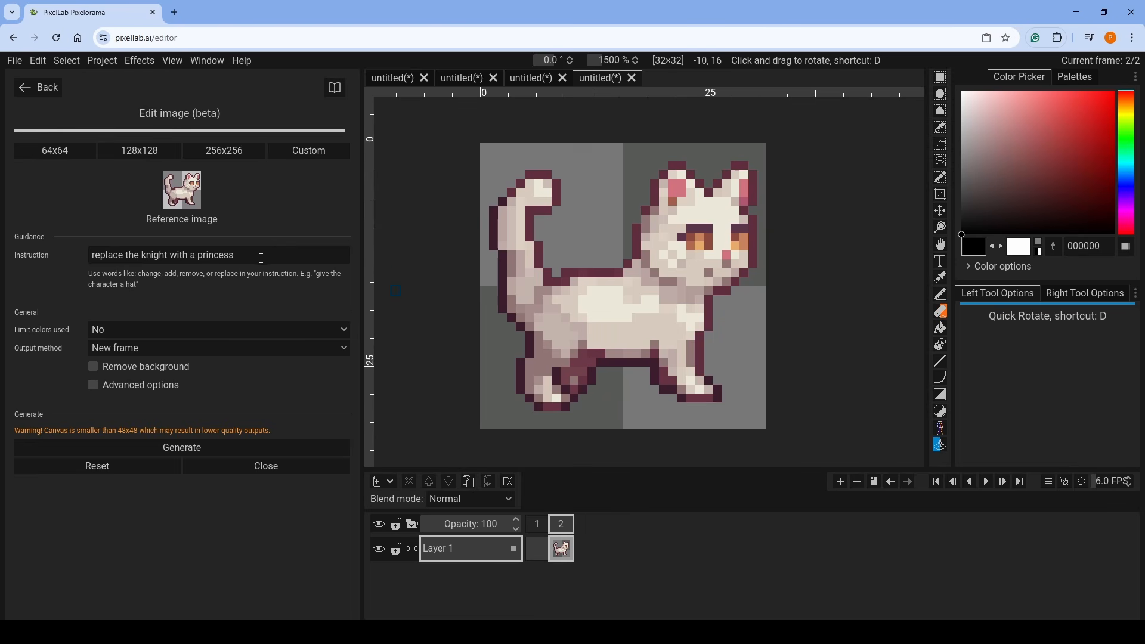
- Replace the instruction with "change the cat to brown", enable background removal, and generate the edit of the white cat
left_click_drag(261, 257, 62, 252)
key("BackSpace")
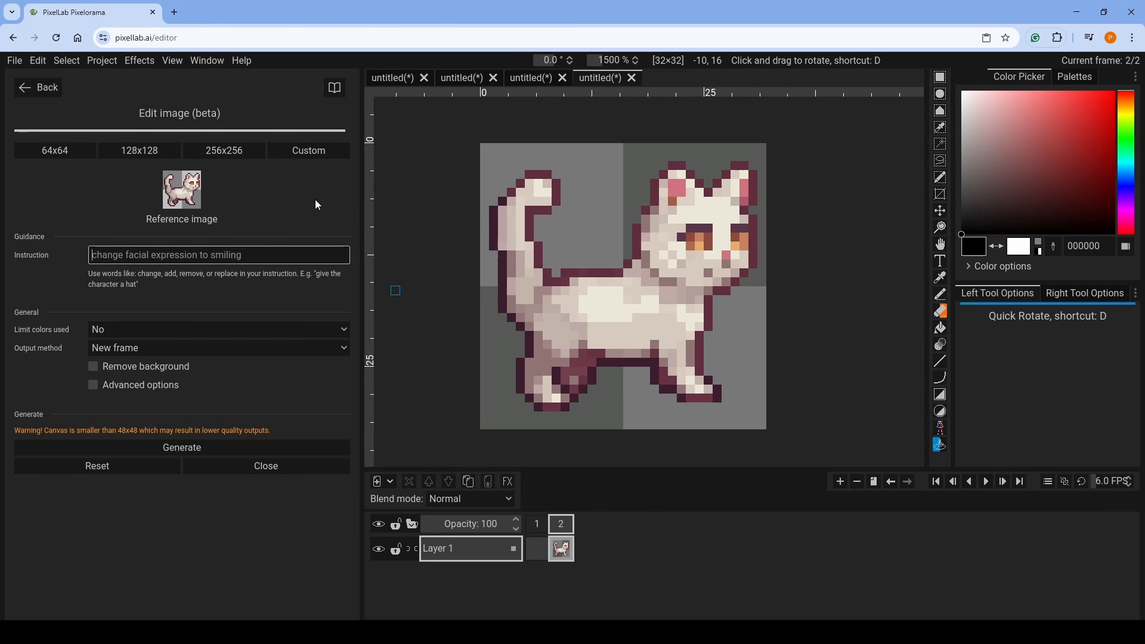
type("change th")
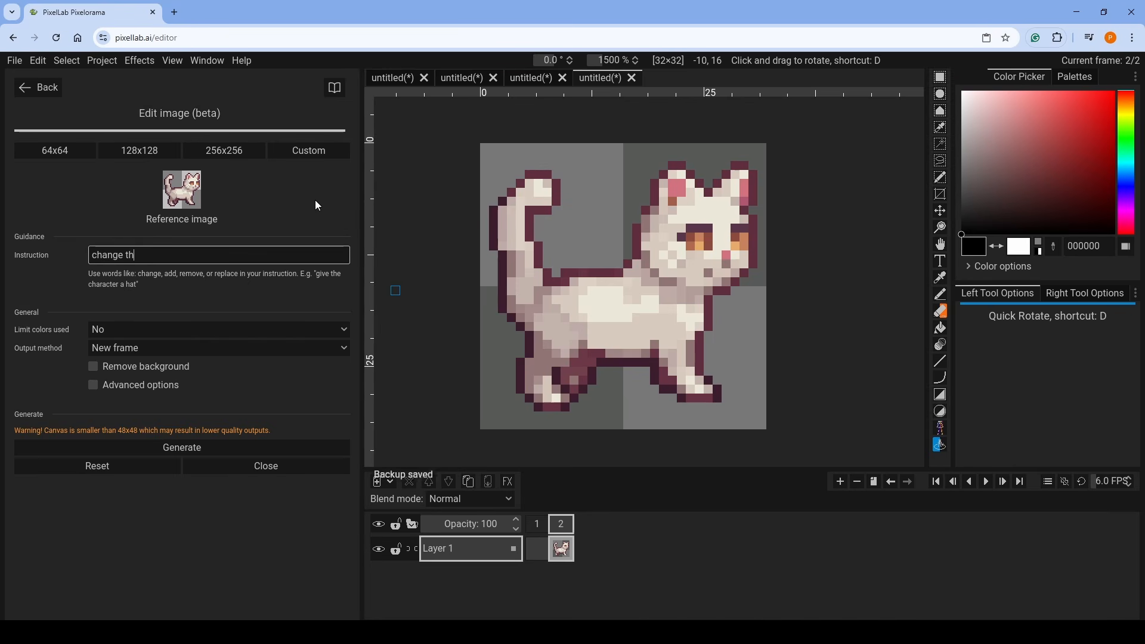
type("e cat to br")
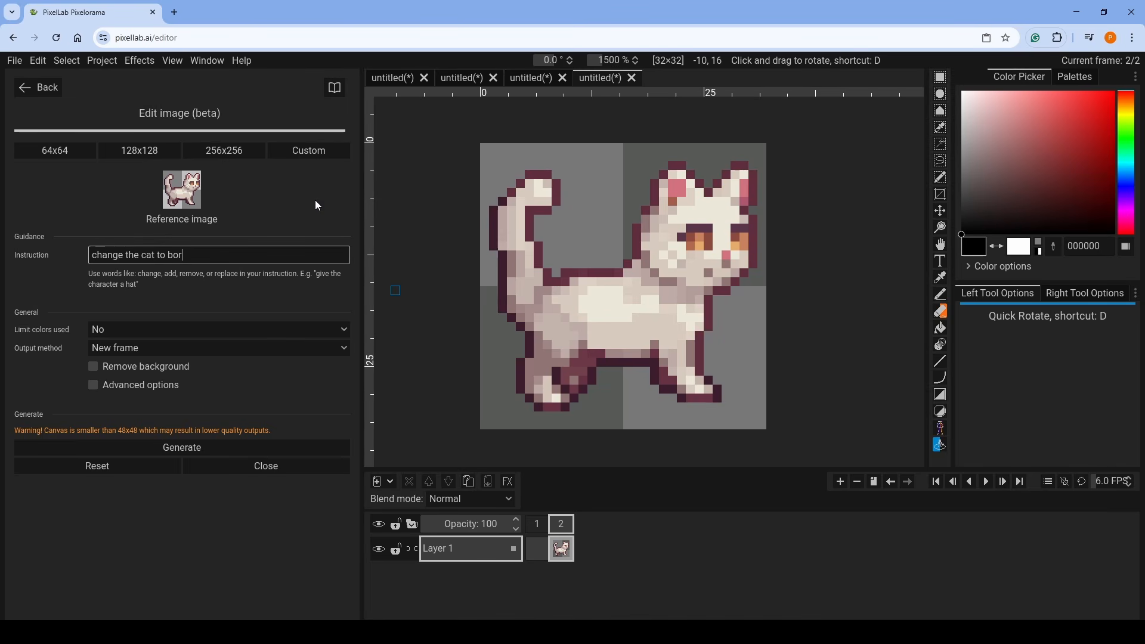
type("own")
left_click(209, 456)
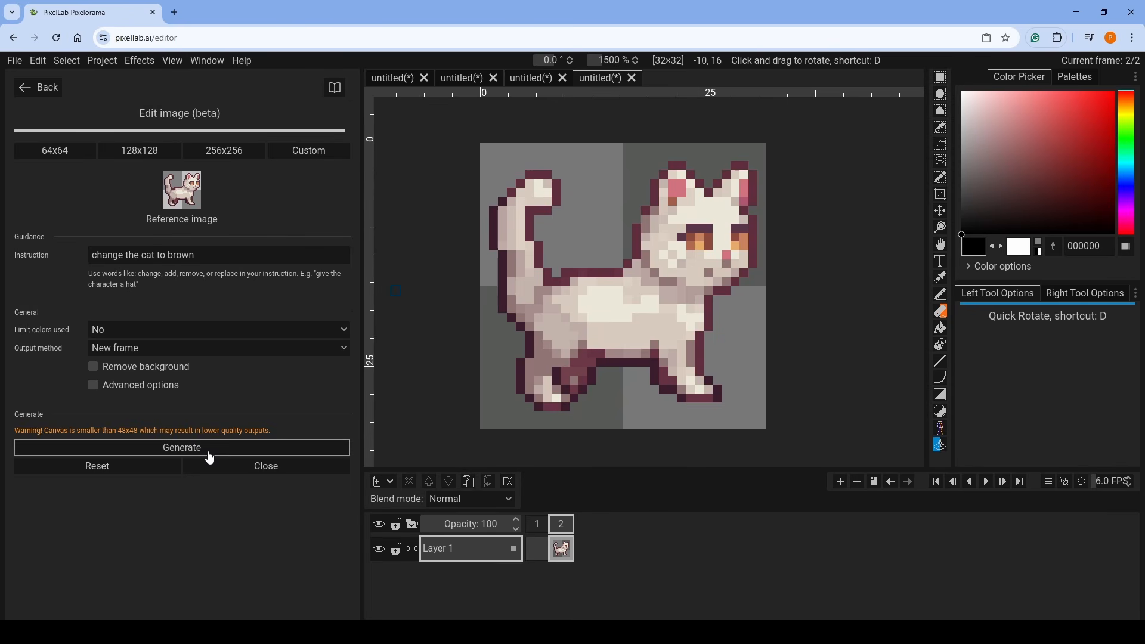
left_click(153, 448)
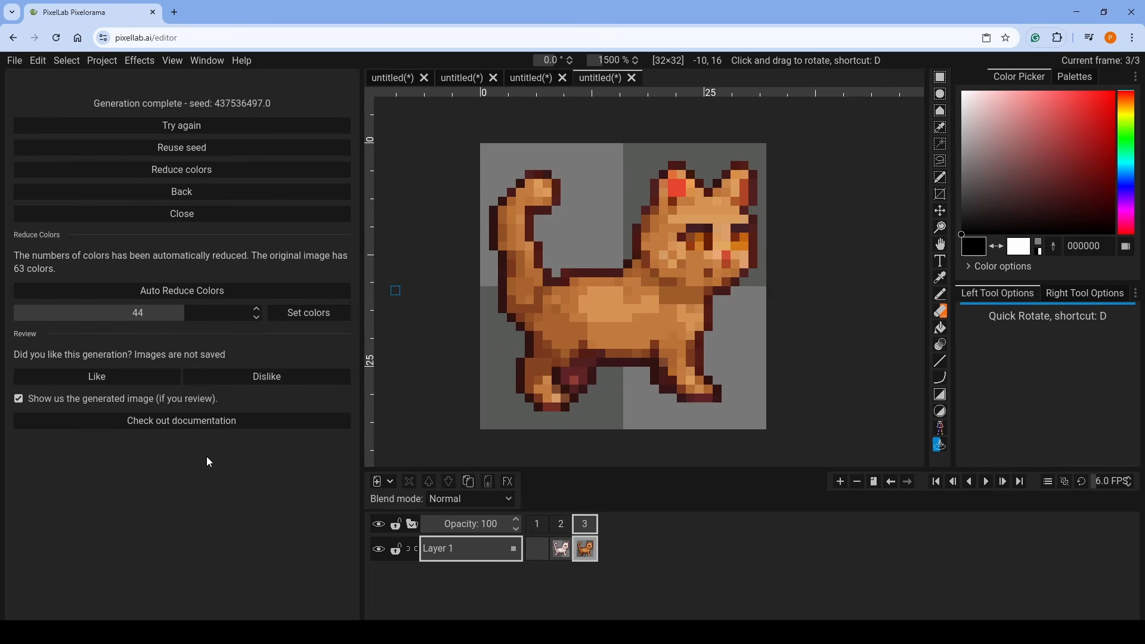
- Return to the edit settings, select the white cat in frame 2, and generate an edit with the instruction "change the cat to dark gray"
left_click(123, 193)
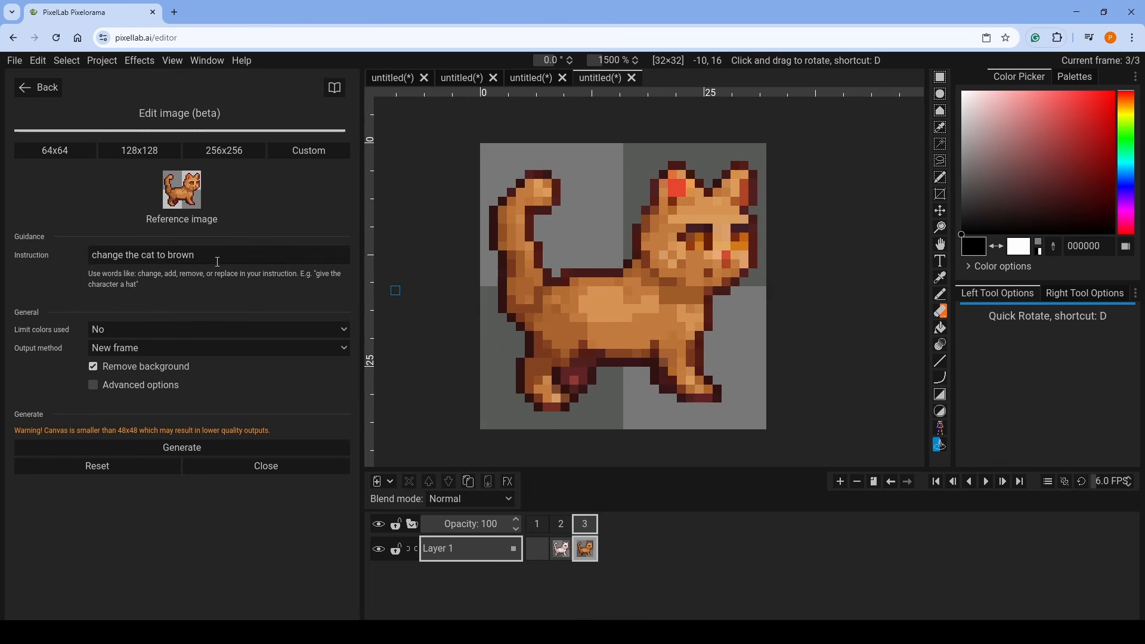
left_click_drag(218, 262, 169, 256)
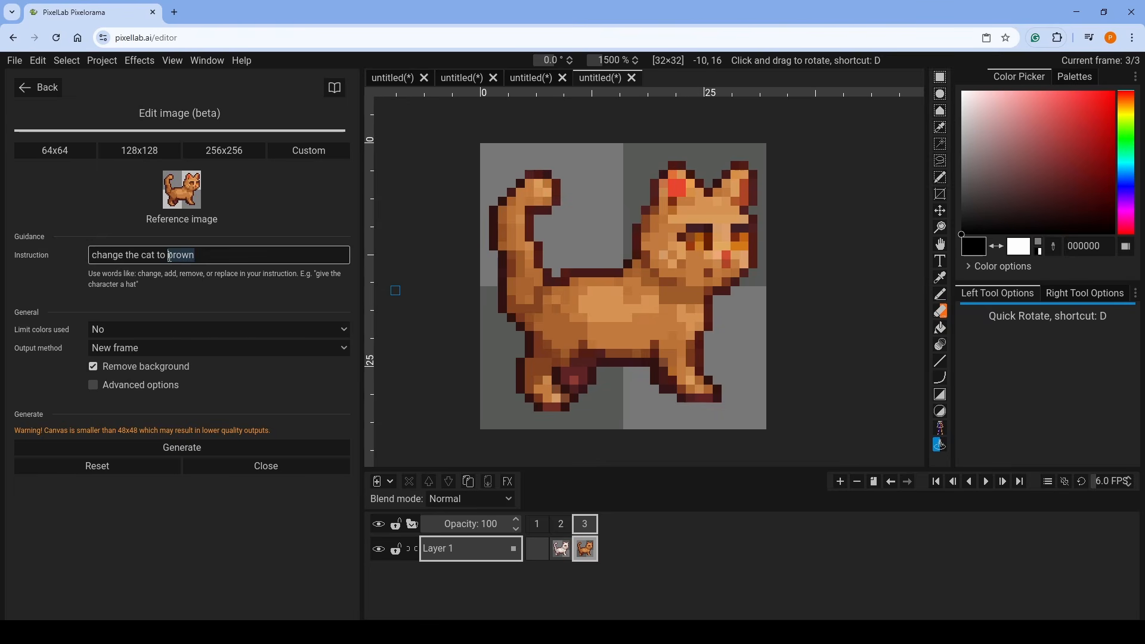
key("BackSpace")
key("ctrl+Left")
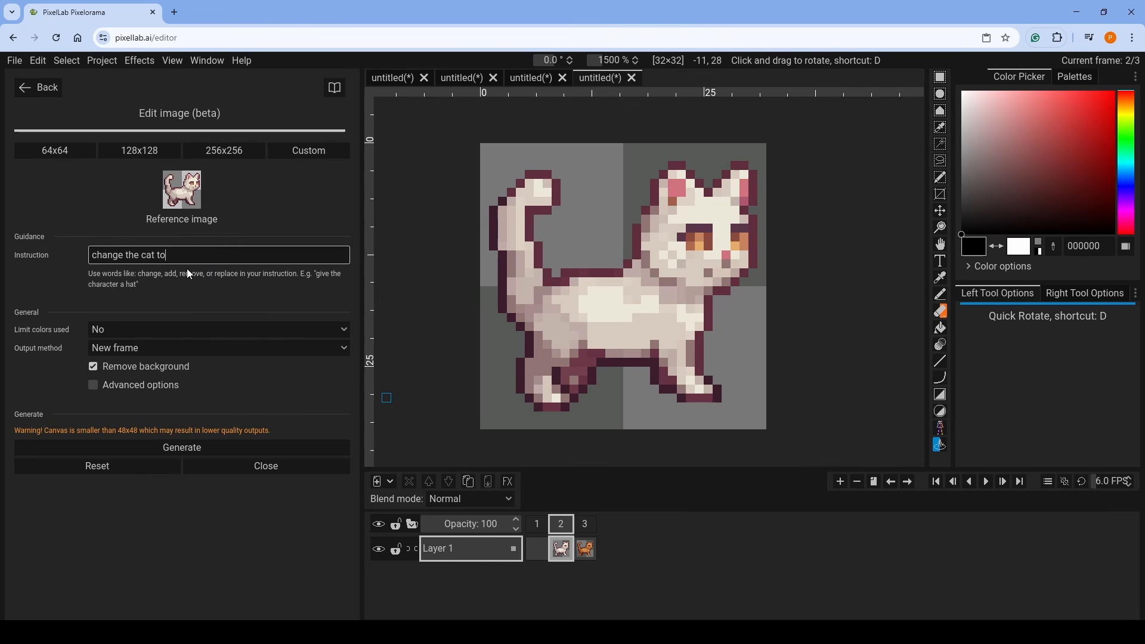
type("dar")
type("k")
key("BackSpace")
key("BackSpace")
key("BackSpace")
key("BackSpace")
type("dark grey")
left_click(180, 451)
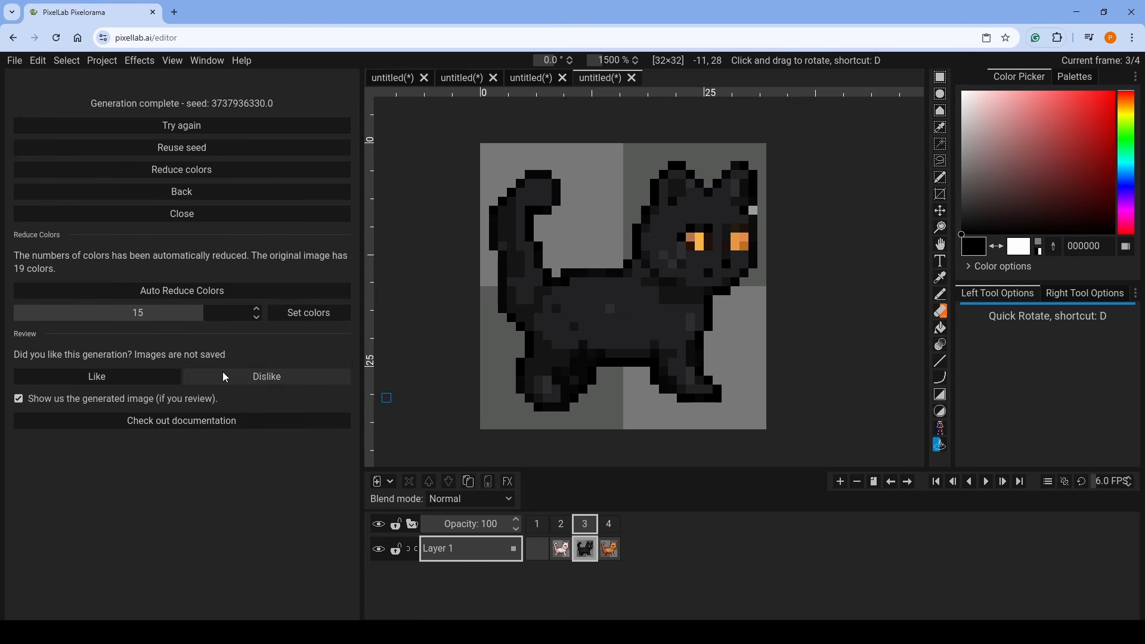
- Reduce the dark cat's colors to 10 and compare it with the original white cat frame
left_click(560, 548)
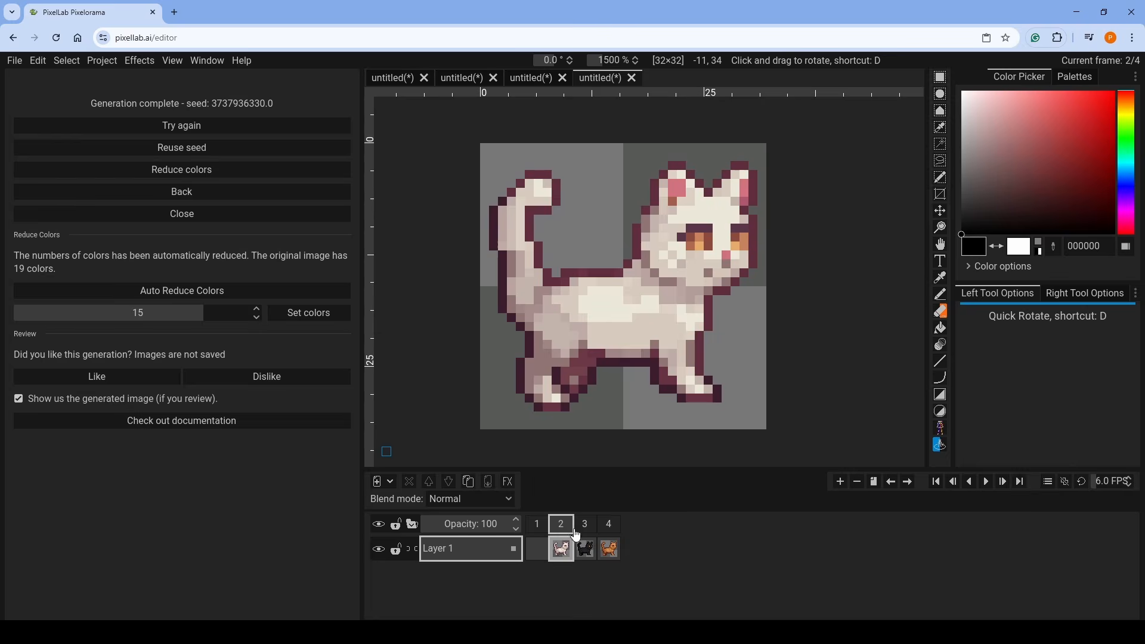
left_click(585, 547)
left_click_drag(203, 313, 116, 316)
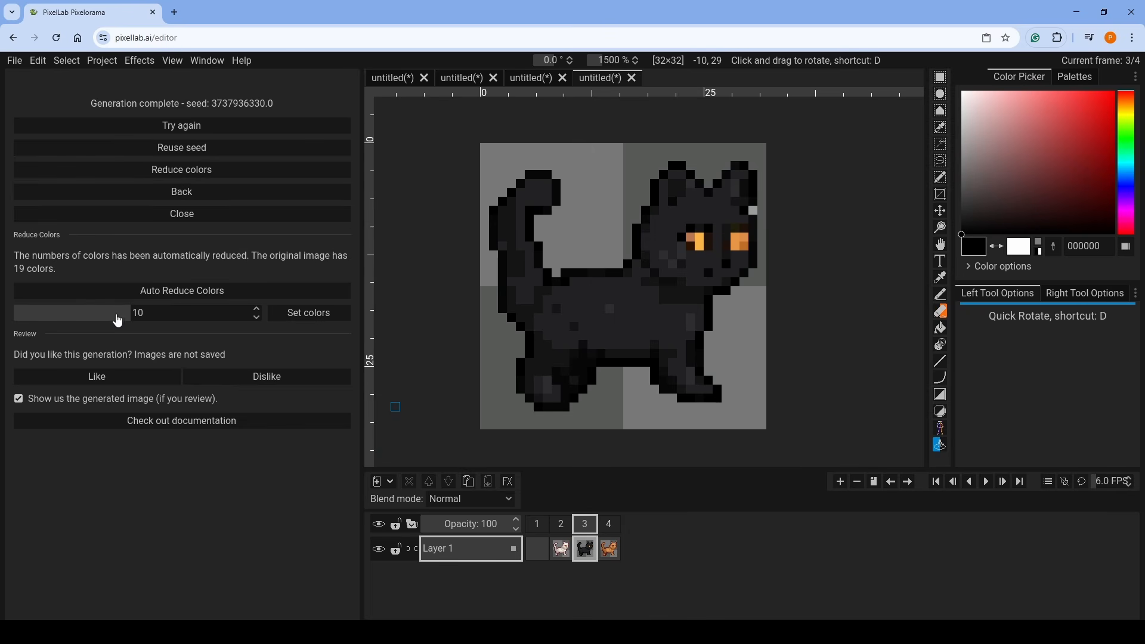
left_click(306, 316)
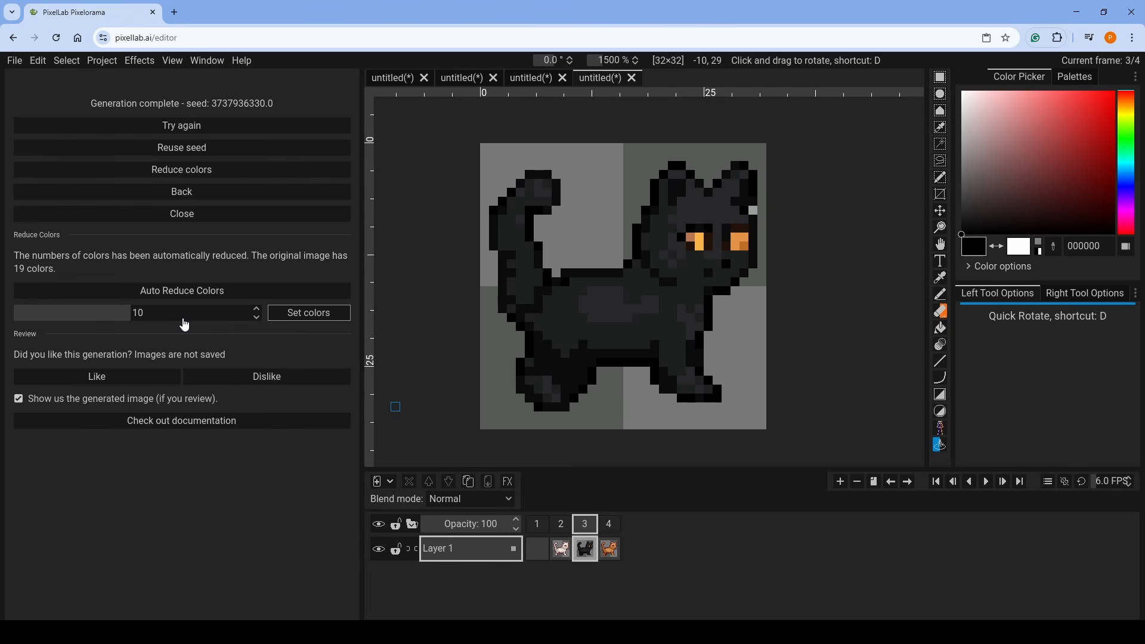
left_click(561, 548)
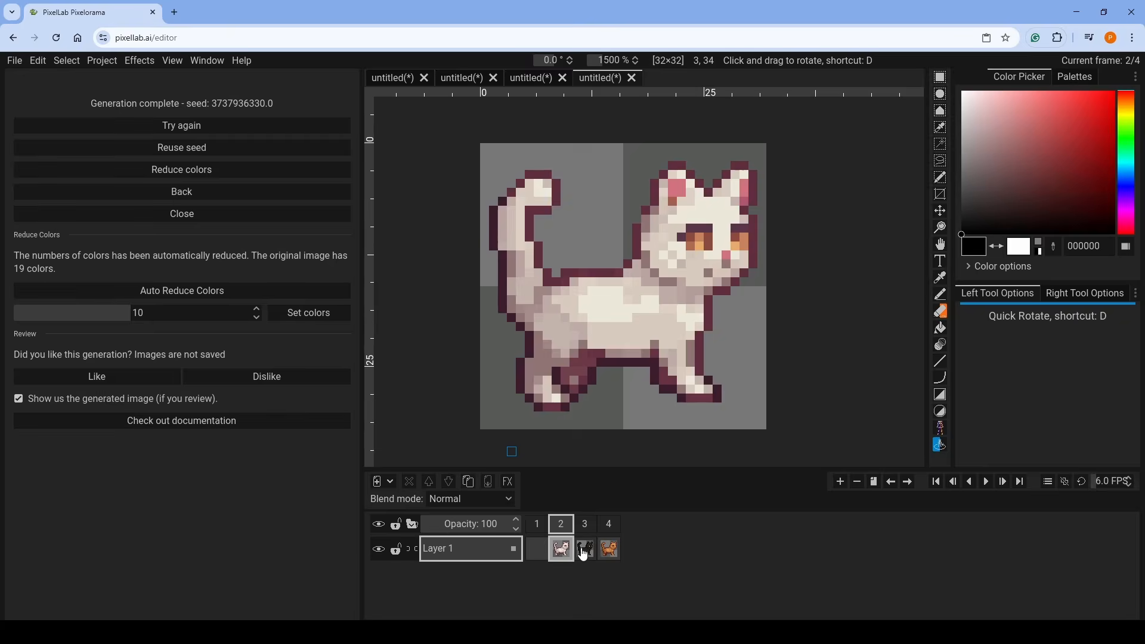
left_click(590, 550)
scroll(552, 380, "down", 4)
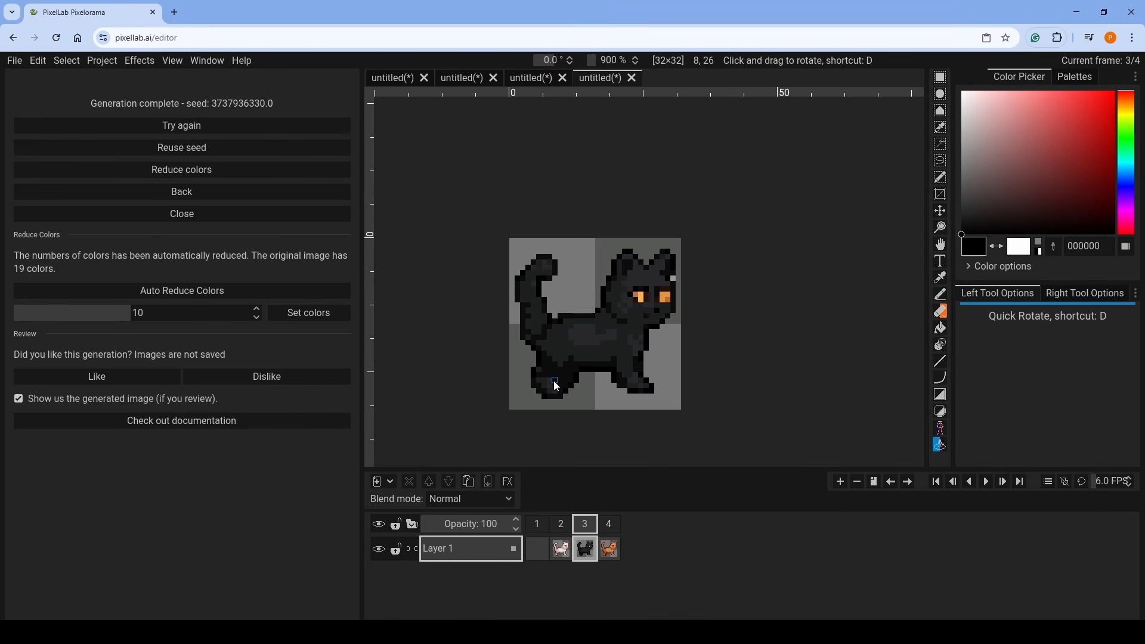
scroll(555, 386, "up", 1)
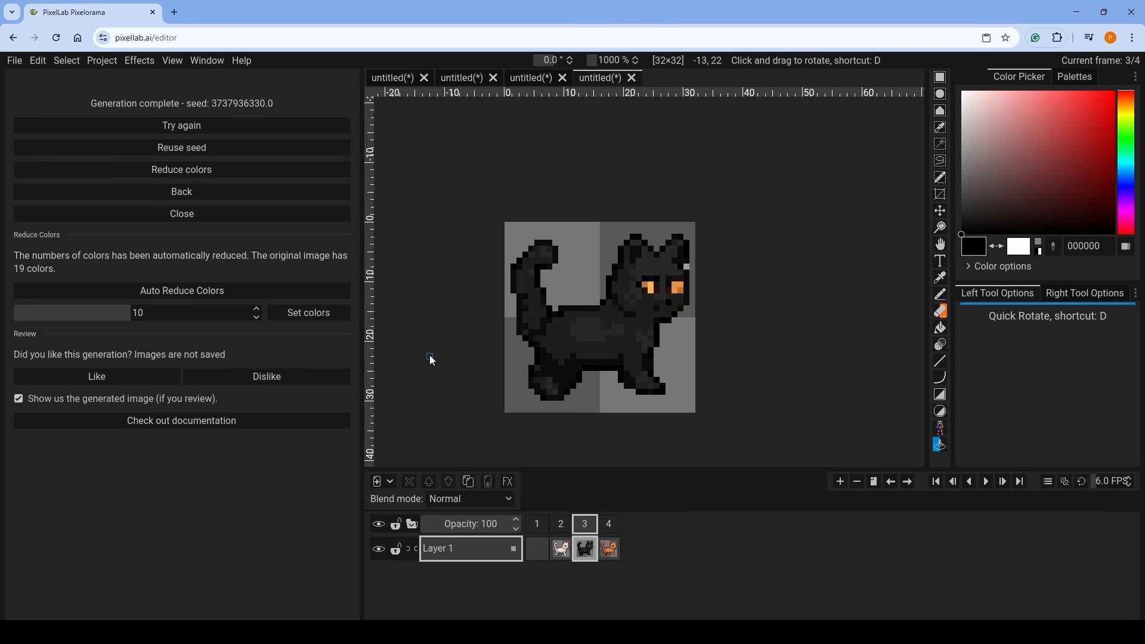
- Leave the dark cat result, close the edit settings, and open the Create S-M Image tool
left_click(204, 197)
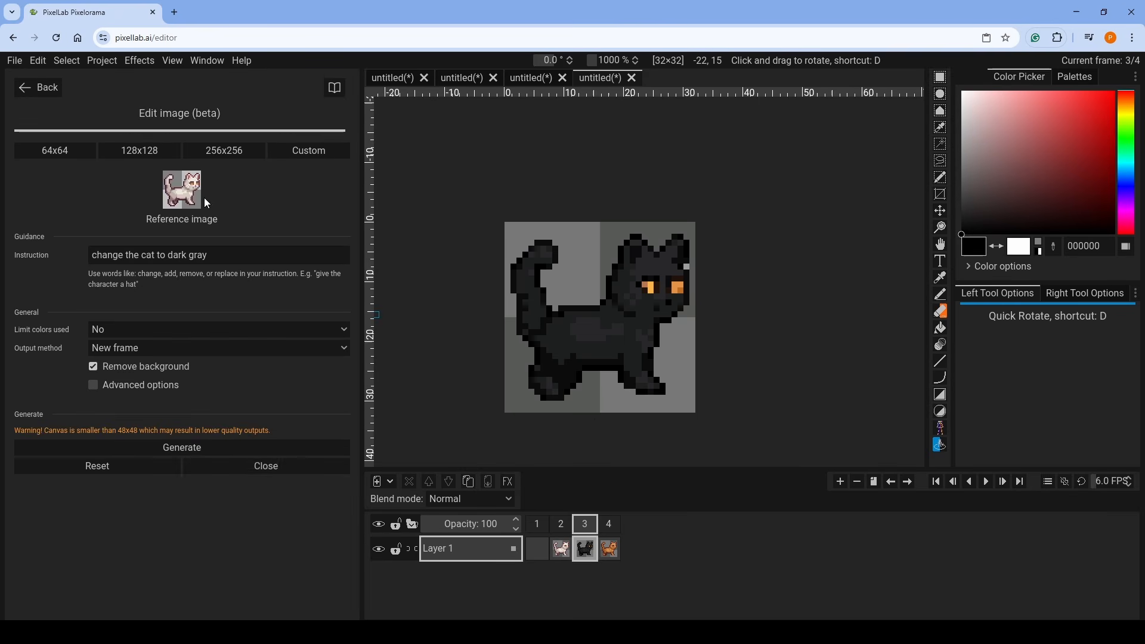
left_click(280, 472)
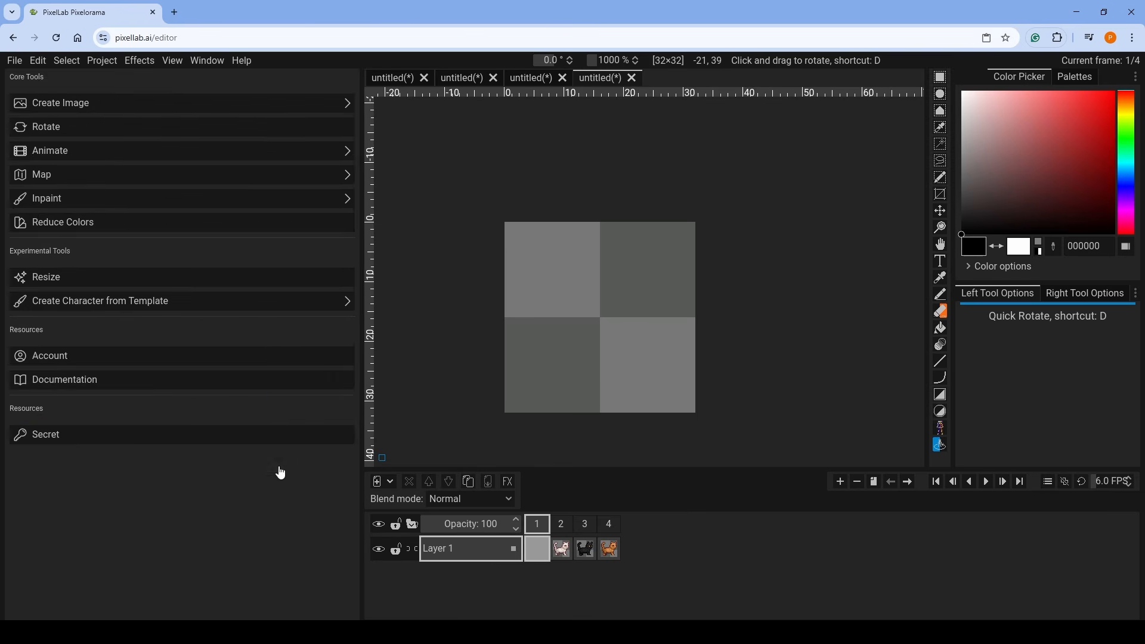
left_click(101, 102)
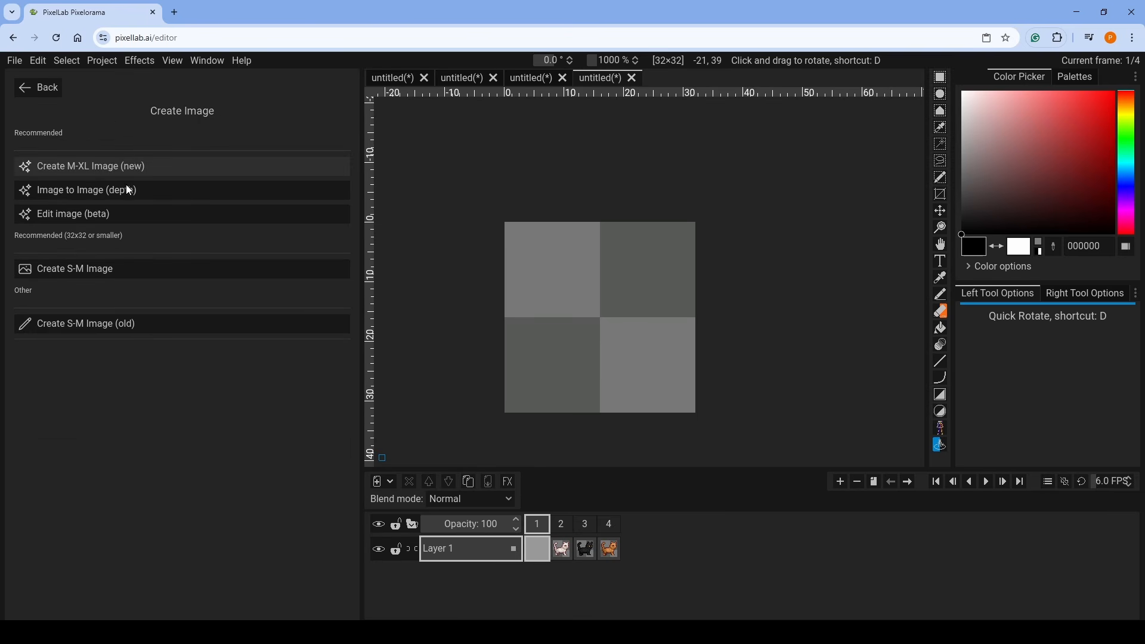
left_click(123, 269)
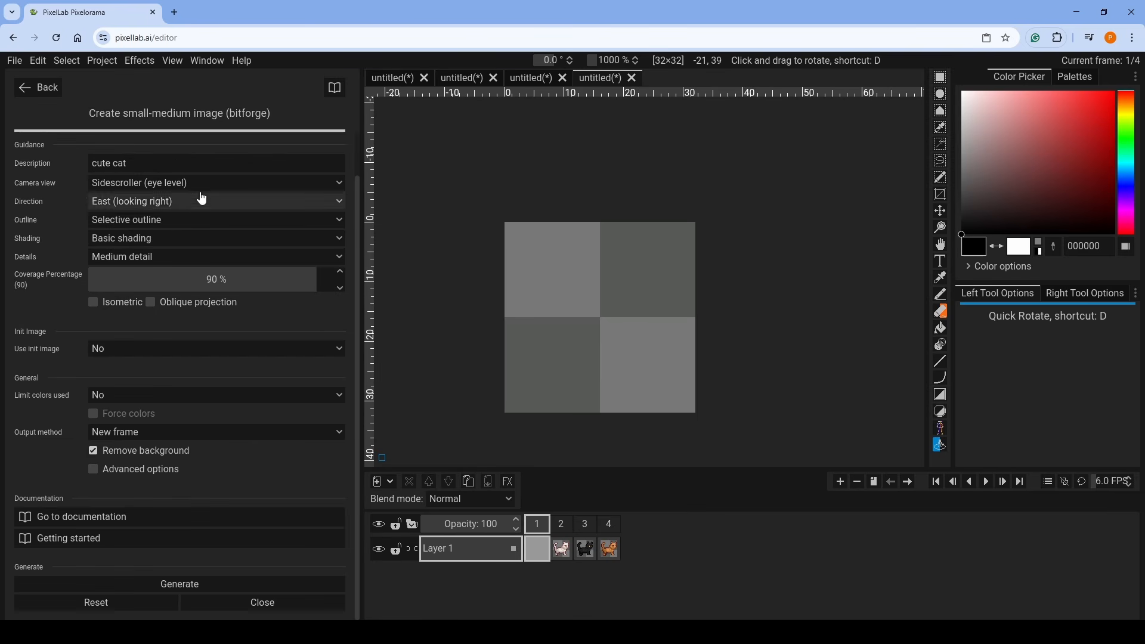
- Set the description to "cute woman wearing peasant outfit" and the direction to South (facing the camera), and generate the image
left_click(149, 162)
left_click_drag(149, 162, 87, 161)
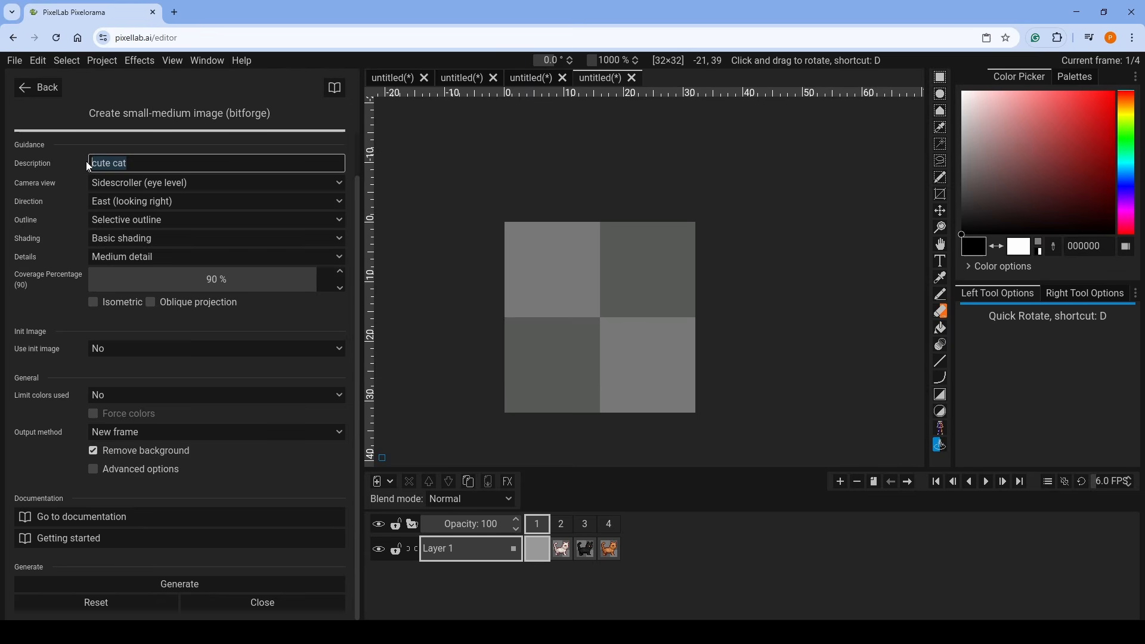
type("cute ")
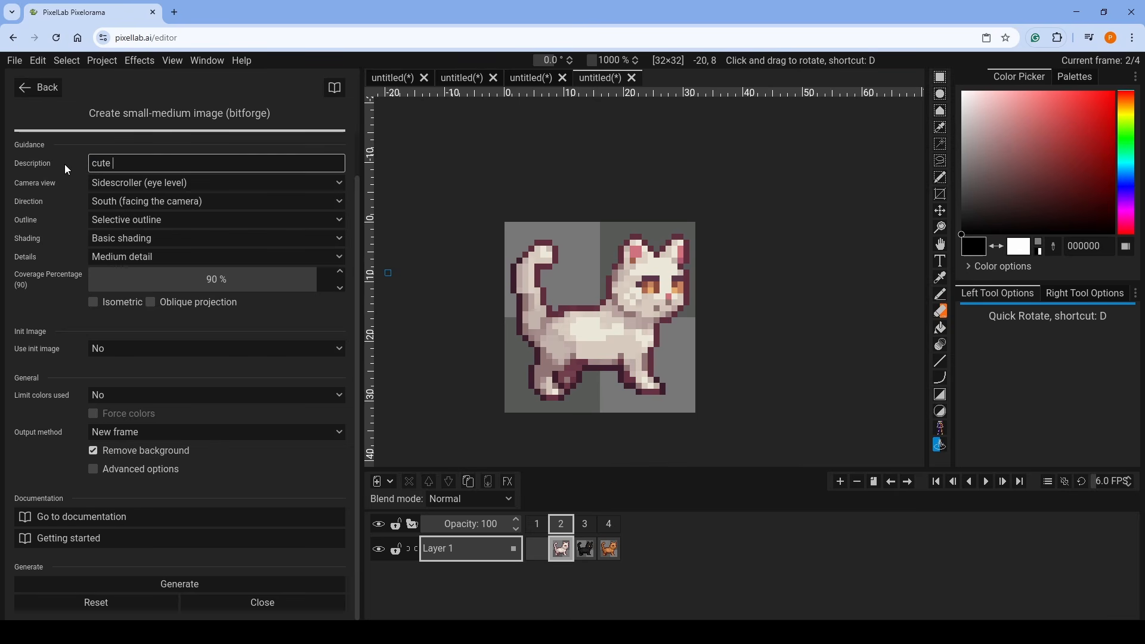
type("woman")
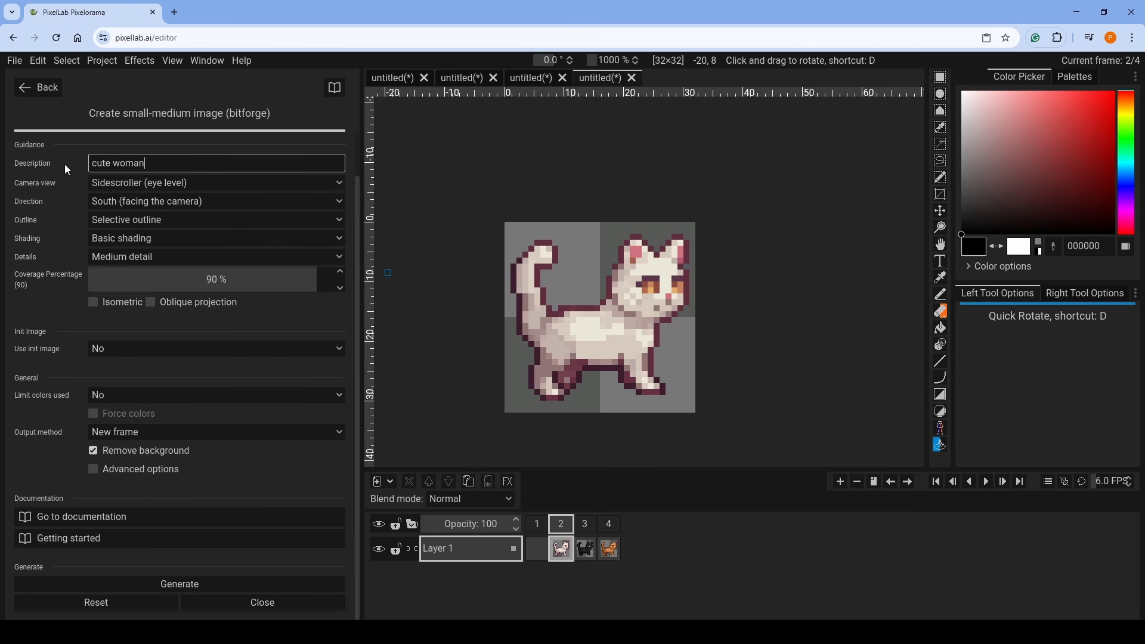
type(" wearing peasant outfit")
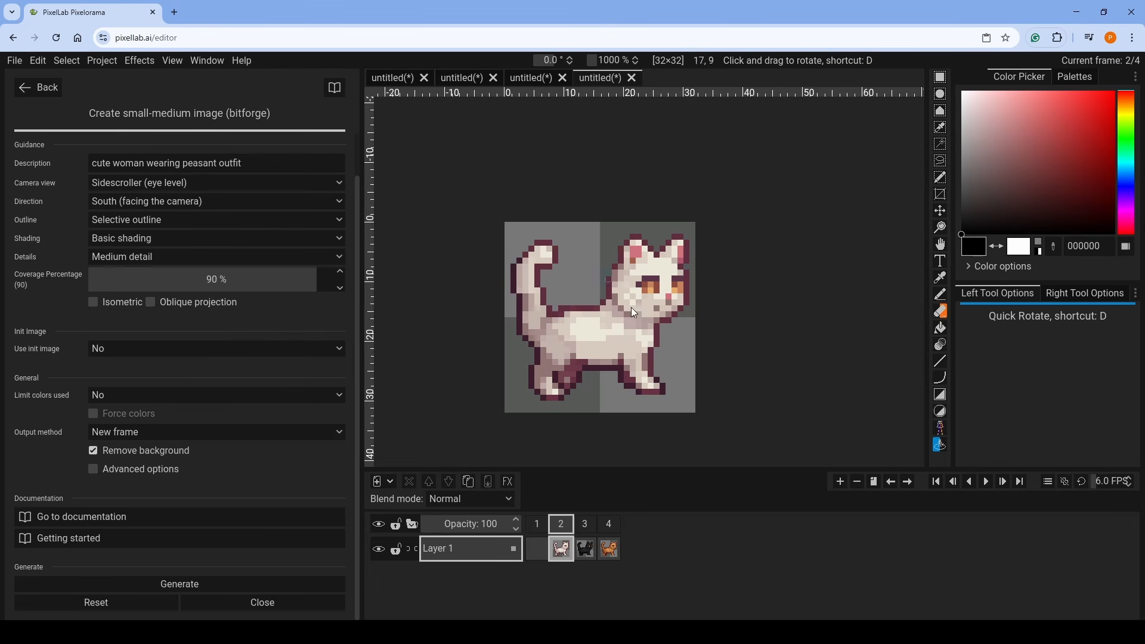
left_click(606, 530)
left_click(180, 587)
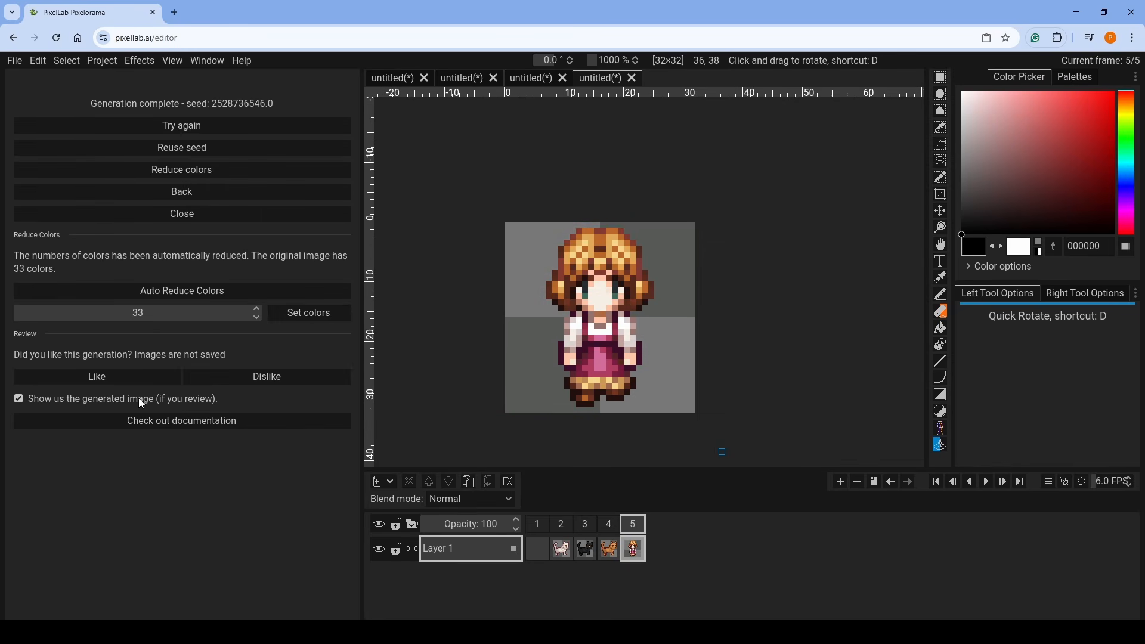
- Reduce the generated woman's colors to 20, and close the small-medium image tool
left_click_drag(115, 320, 180, 321)
left_click(293, 322)
left_click(291, 313)
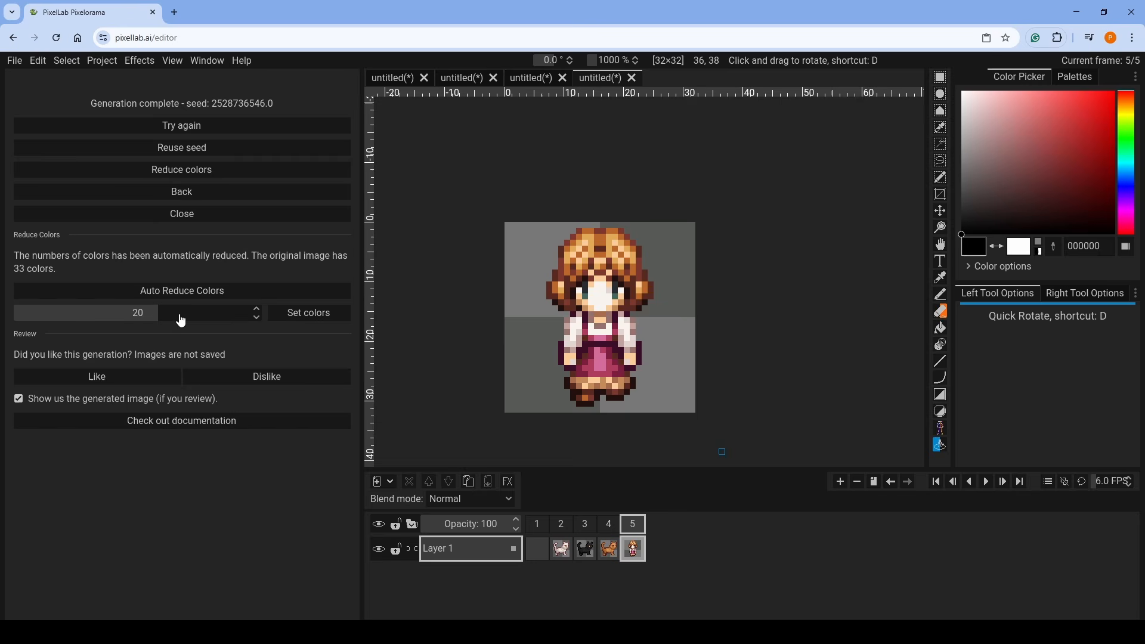
left_click(312, 315)
left_click(159, 191)
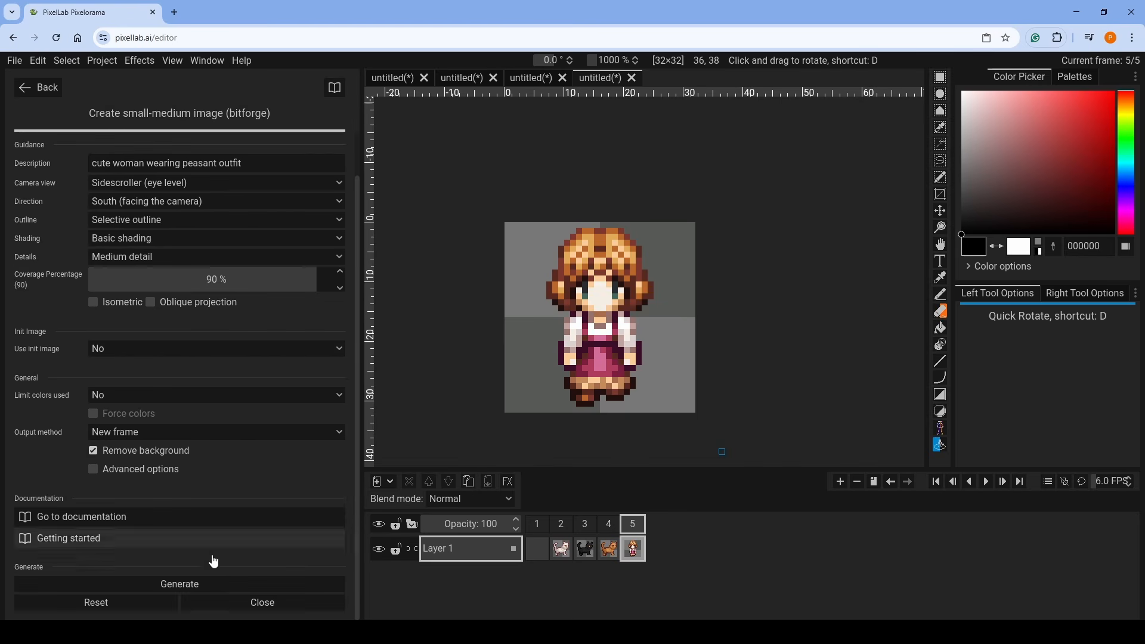
left_click(230, 603)
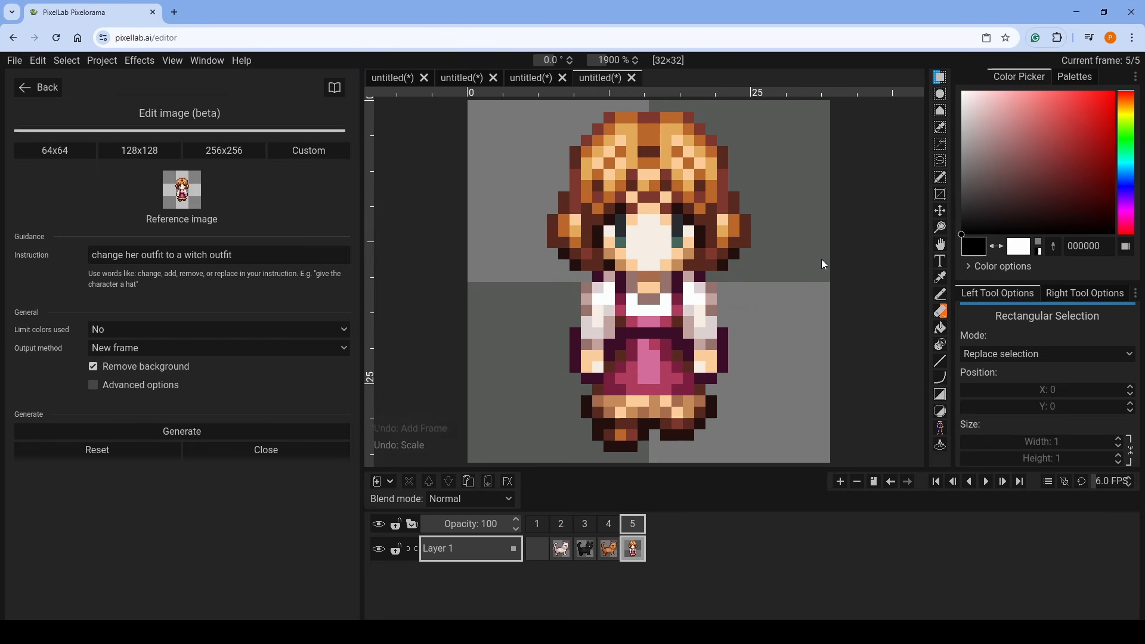
- Set the edit instruction to "change her hair to black" and generate the edited peasant woman as a new frame
scroll(821, 259, "down", 4)
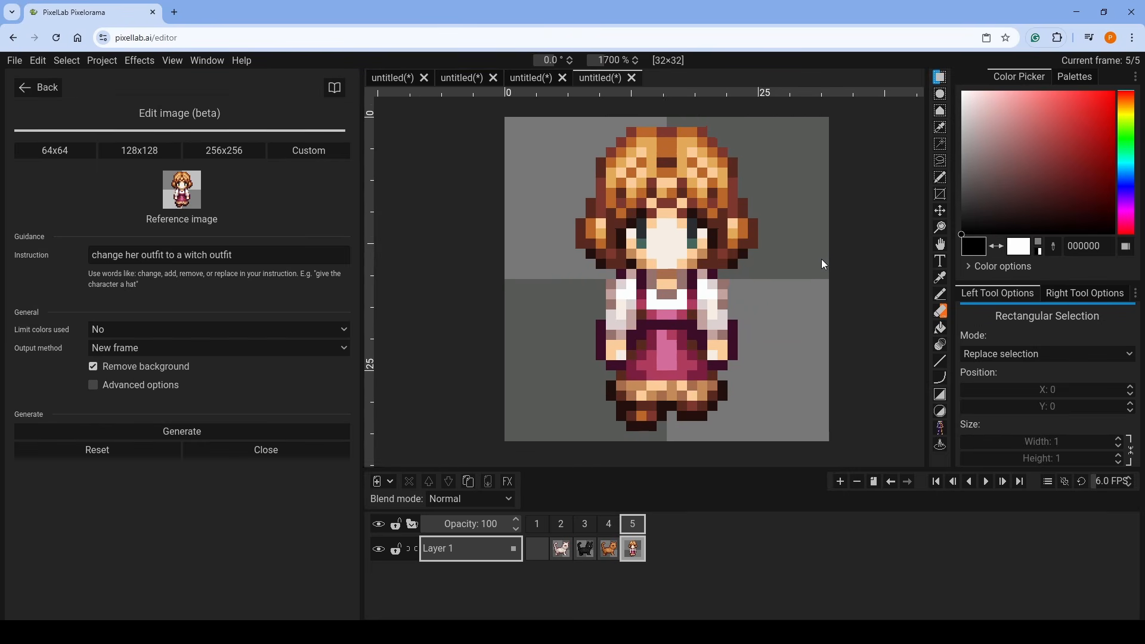
left_click_drag(239, 249, 80, 238)
key("BackSpace")
type("cha")
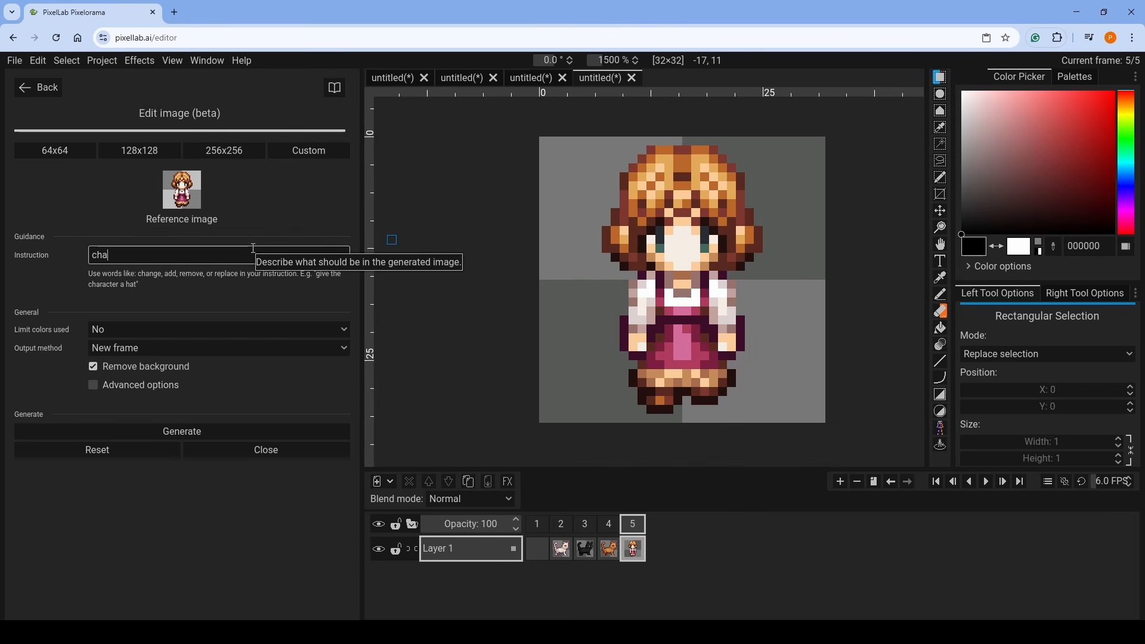
type("nge her hair to black")
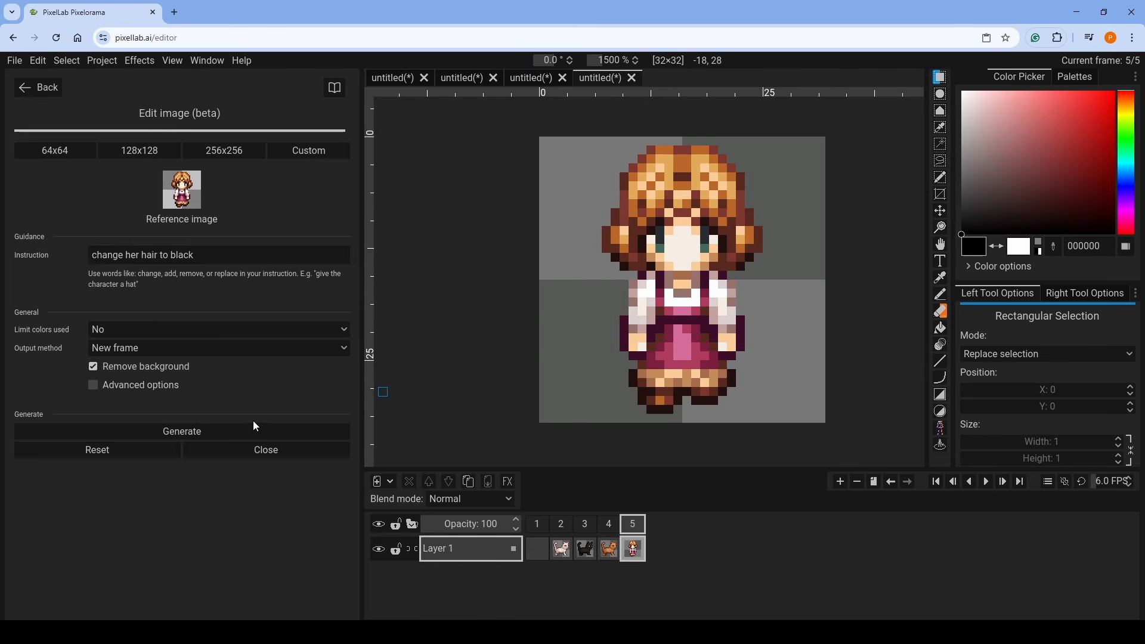
left_click(259, 432)
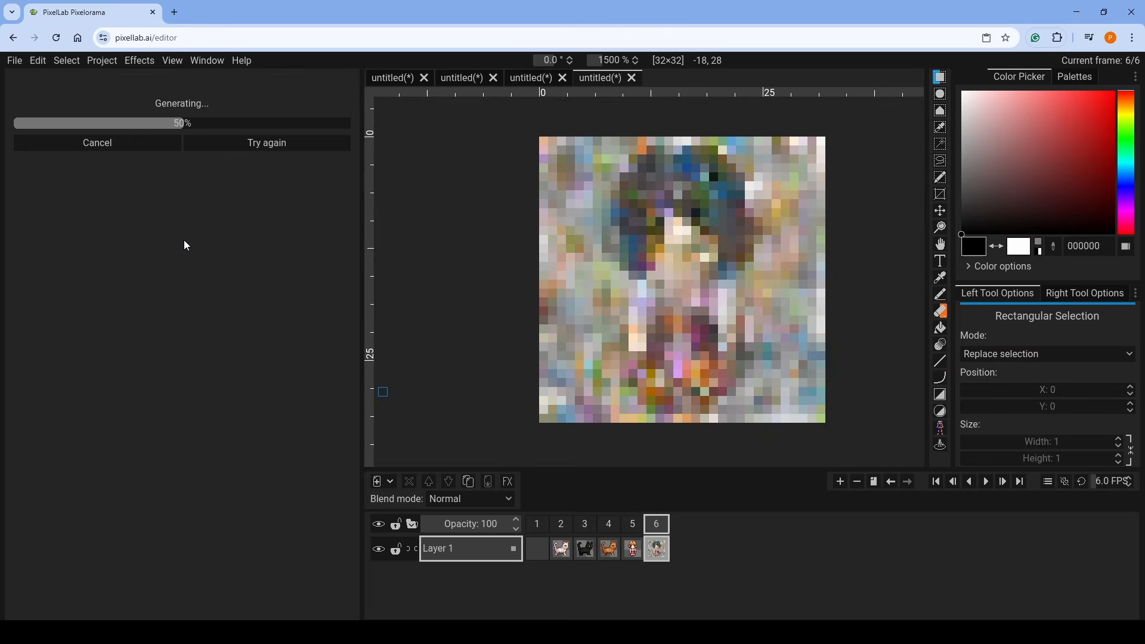
- Compare the original woman in frame 5 with the black-haired version in frame 6, and return to the edit settings
left_click(632, 524)
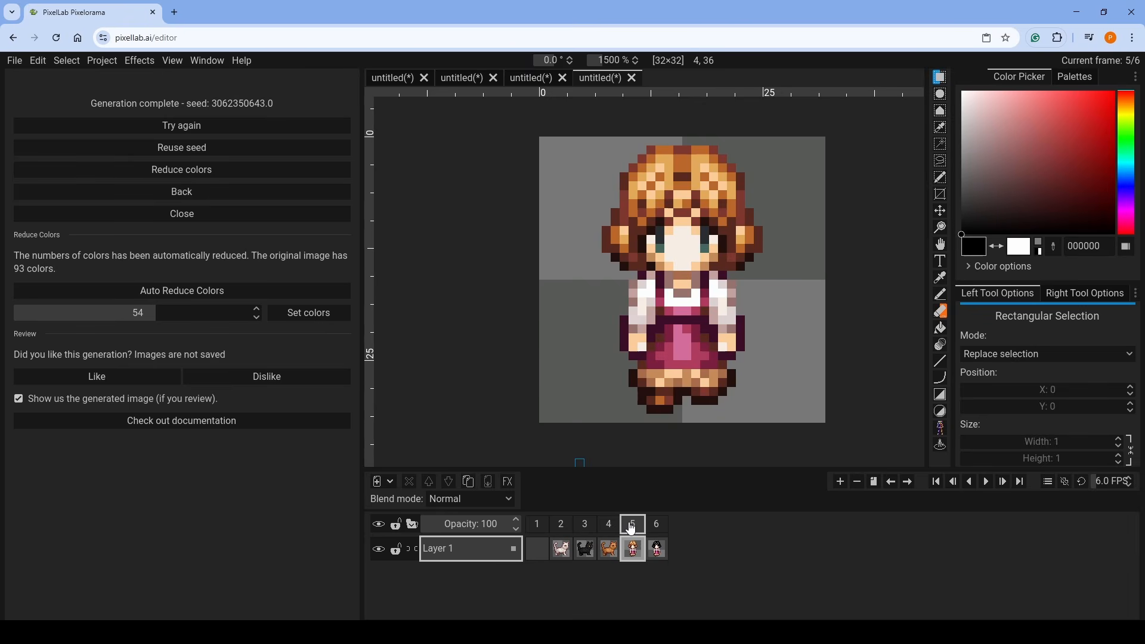
left_click(656, 524)
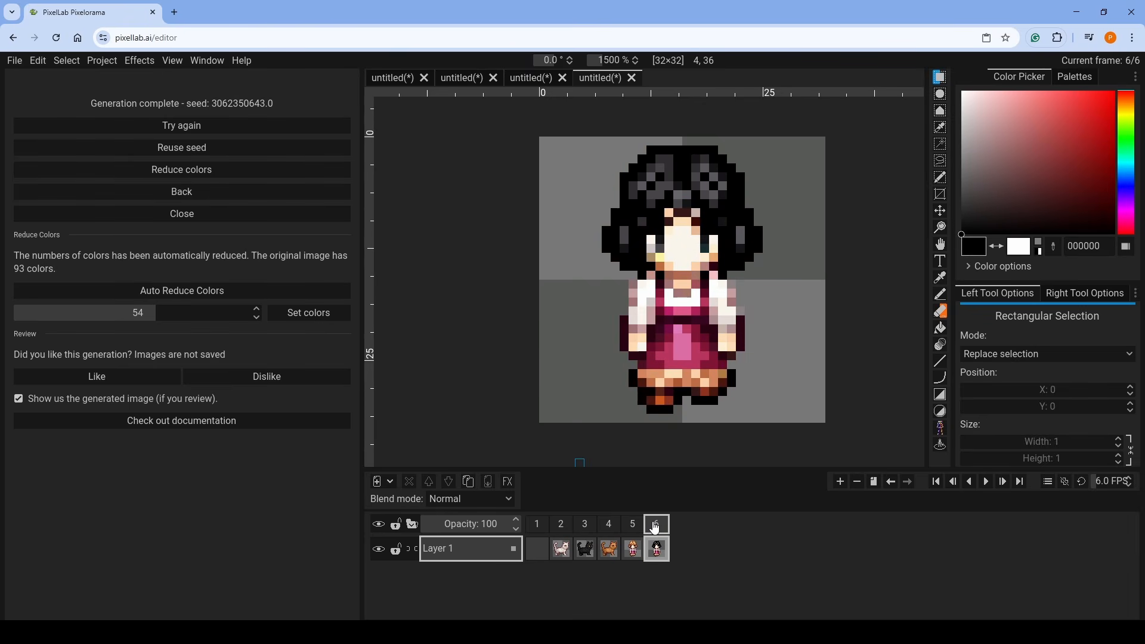
left_click(151, 197)
left_click(208, 254)
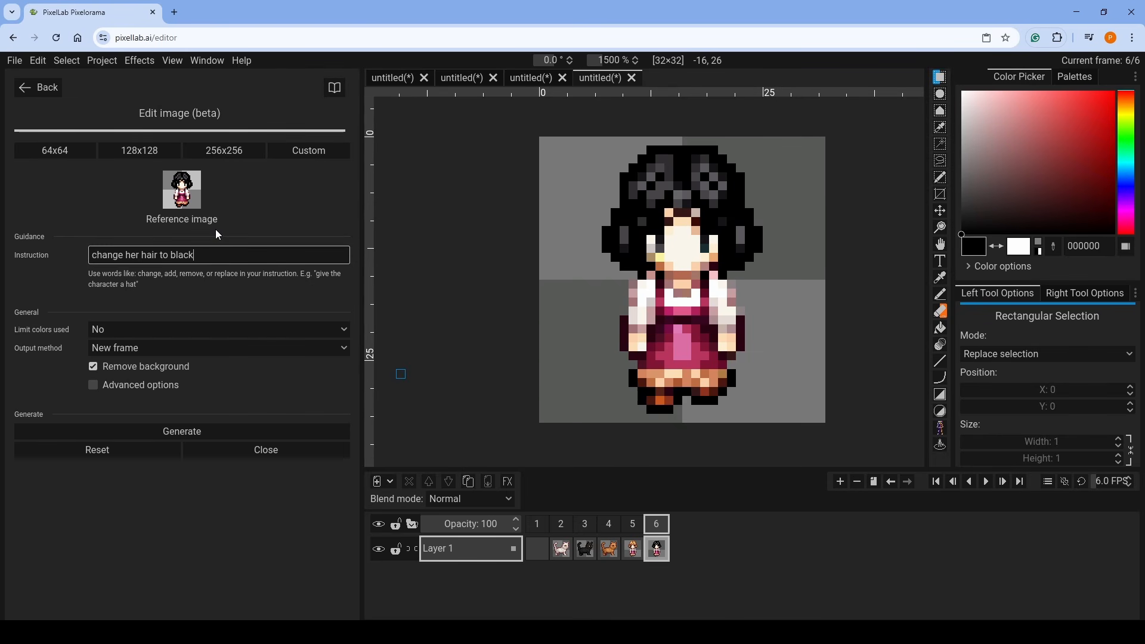
- Clear the existing edit instruction about changing her clothes
left_click(90, 61)
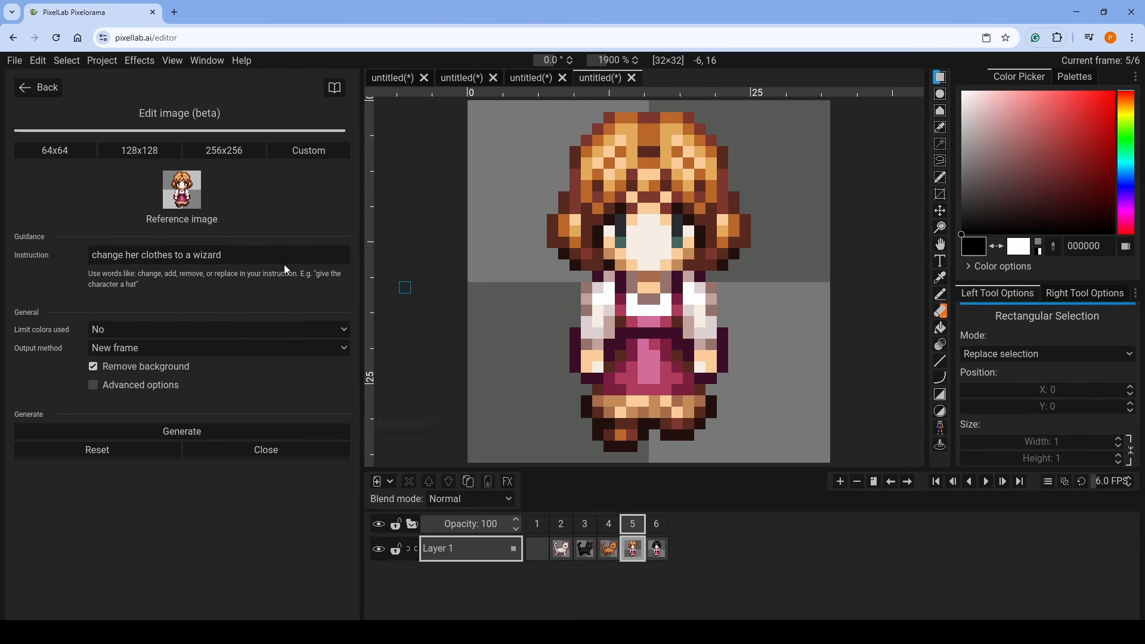
left_click_drag(253, 265, 23, 246)
key("BackSpace")
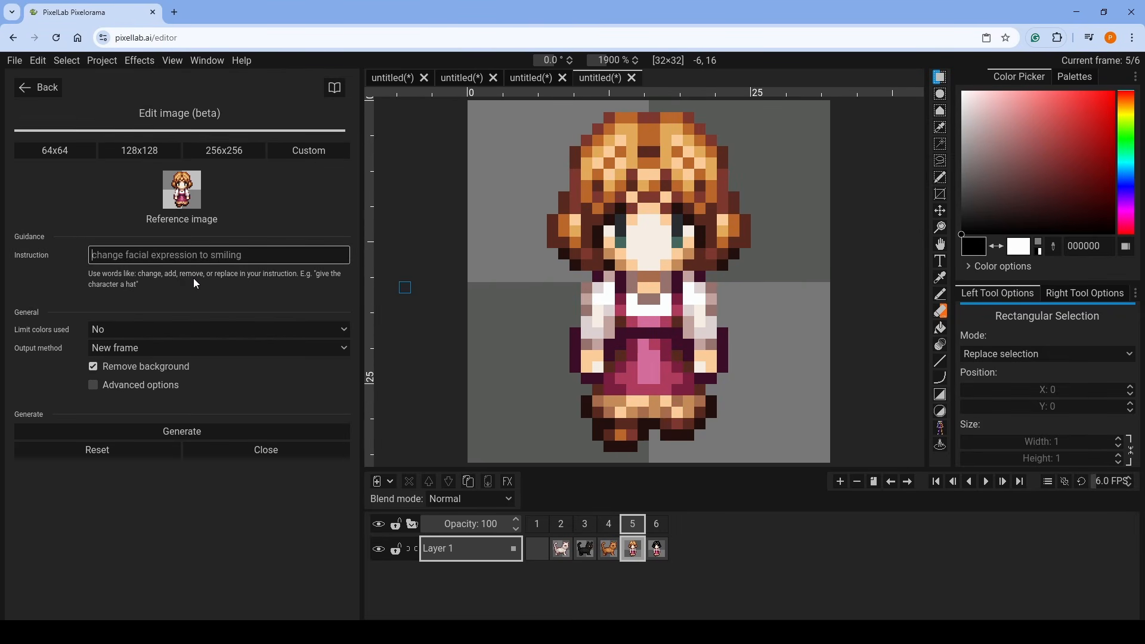
type("chang")
key("BackSpace")
key("BackSpace")
key("BackSpace")
key("BackSpace")
key("BackSpace")
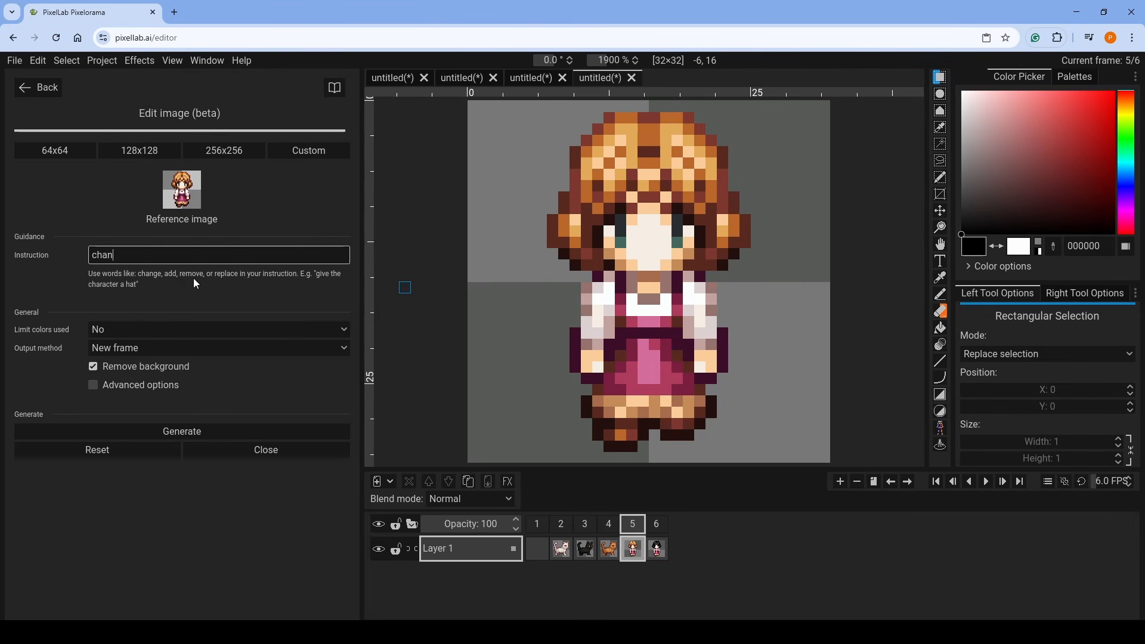
type("give ")
type("her a ")
type("gree")
key("BackSpace")
key("BackSpace")
key("BackSpace")
key("BackSpace")
key("BackSpace")
key("BackSpace")
key("BackSpace")
key("BackSpace")
key("BackSpace")
key("BackSpace")
key("BackSpace")
key("BackSpace")
key("BackSpace")
key("BackSpace")
key("BackSpace")
- Set the instruction to "change the color of her dress to green" and generate the edit from the black-haired woman in frame 6
type("change the color of her dres")
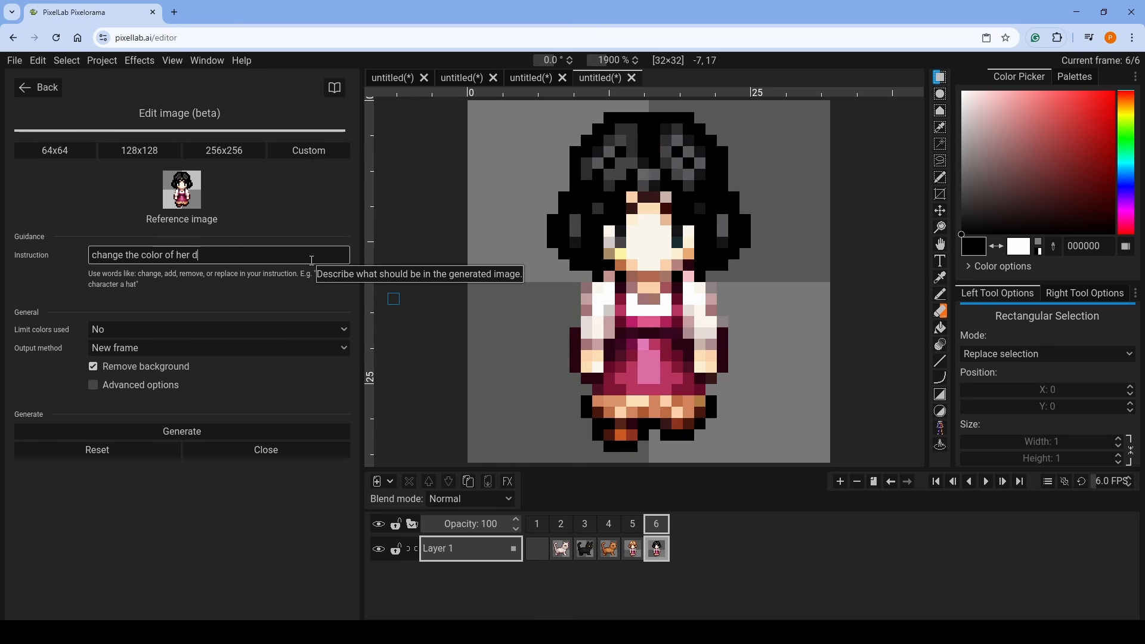
type("s to green")
left_click(228, 430)
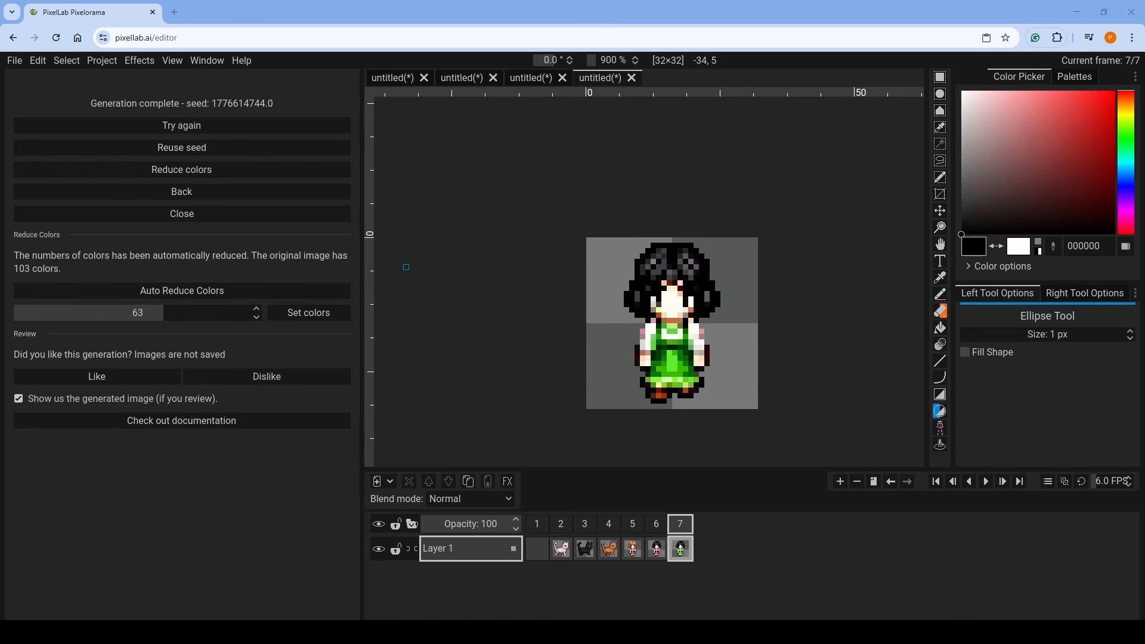
key("i")
left_click(636, 352)
key("b")
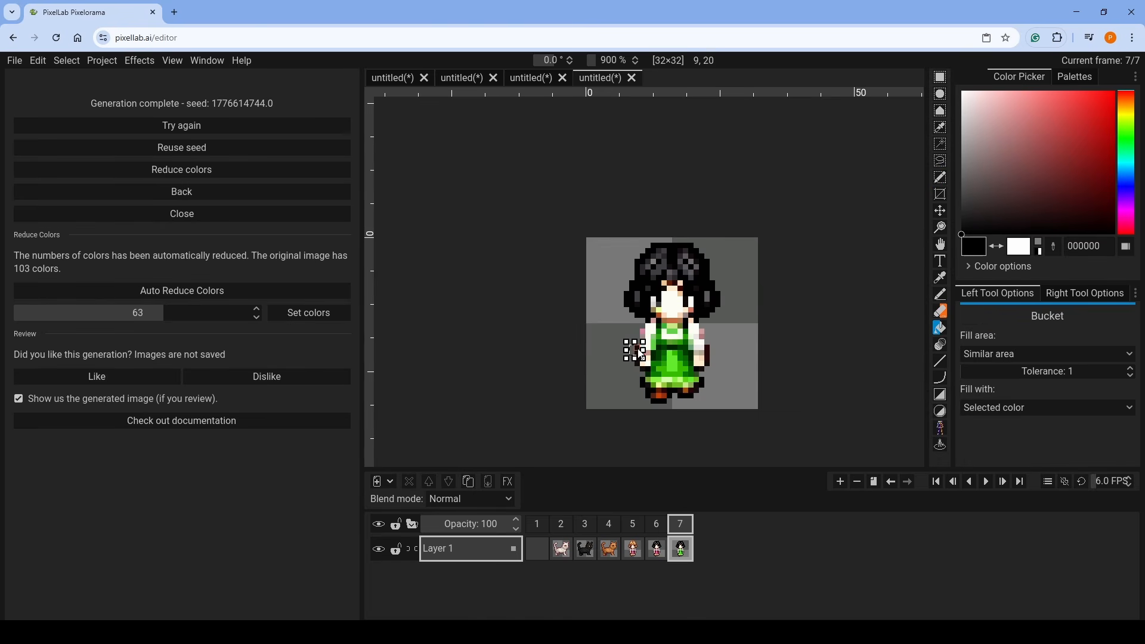
key("r")
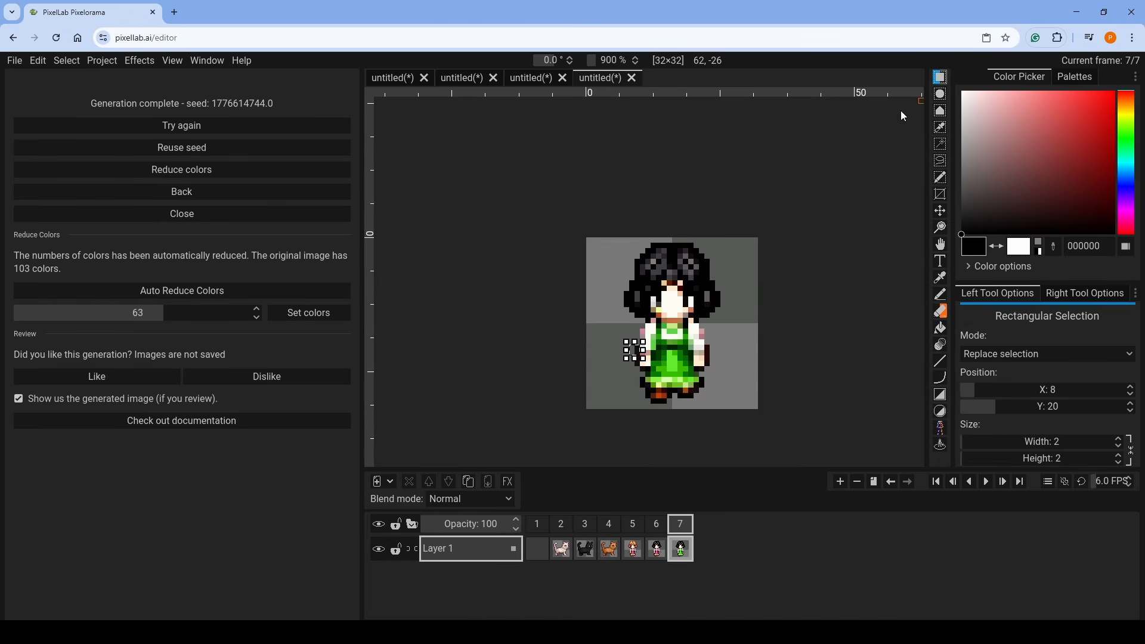
left_click(856, 178)
key("p")
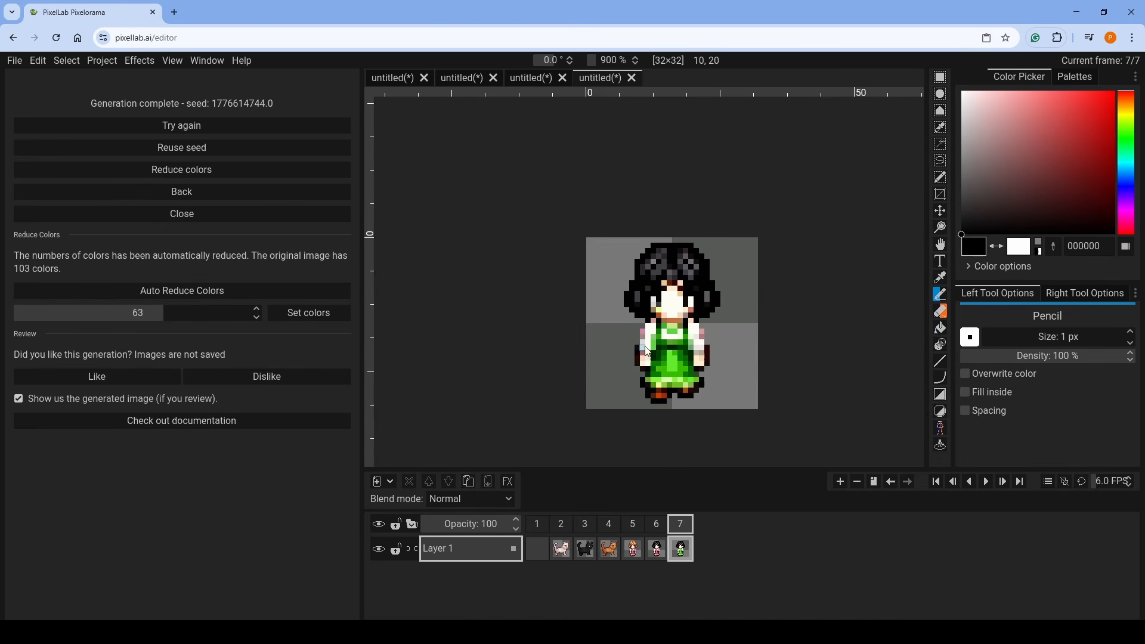
key("b")
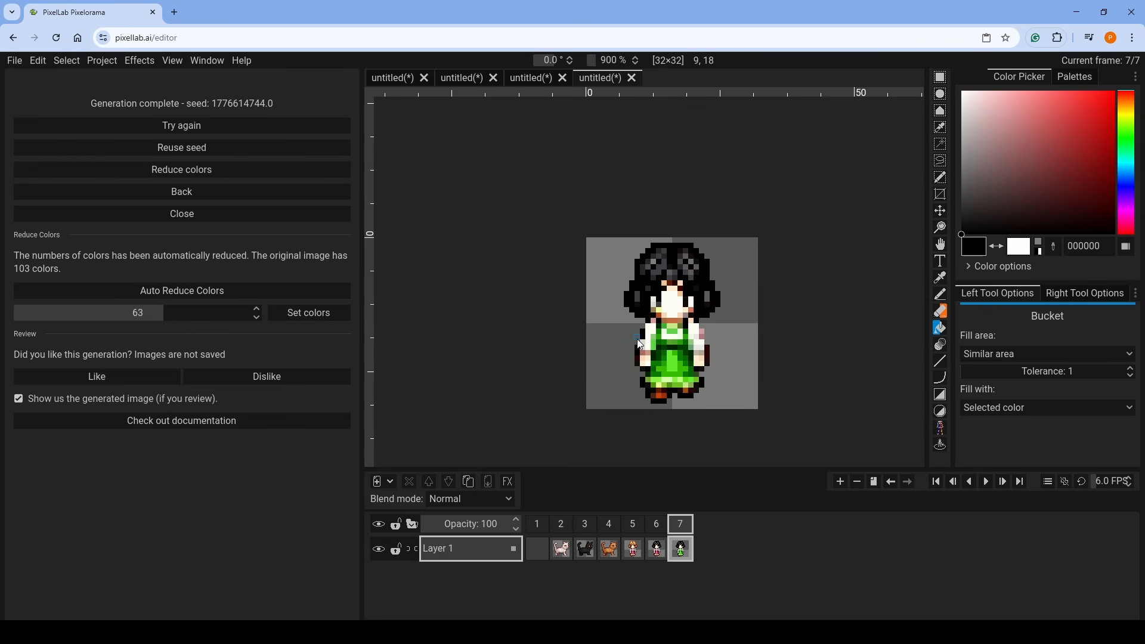
left_click(636, 346)
key("ctrl+z")
- Touch up the outline of the green-dressed woman's arm with a 1 px black Pencil, and compare frame 7 with the earlier frames
left_click(940, 294)
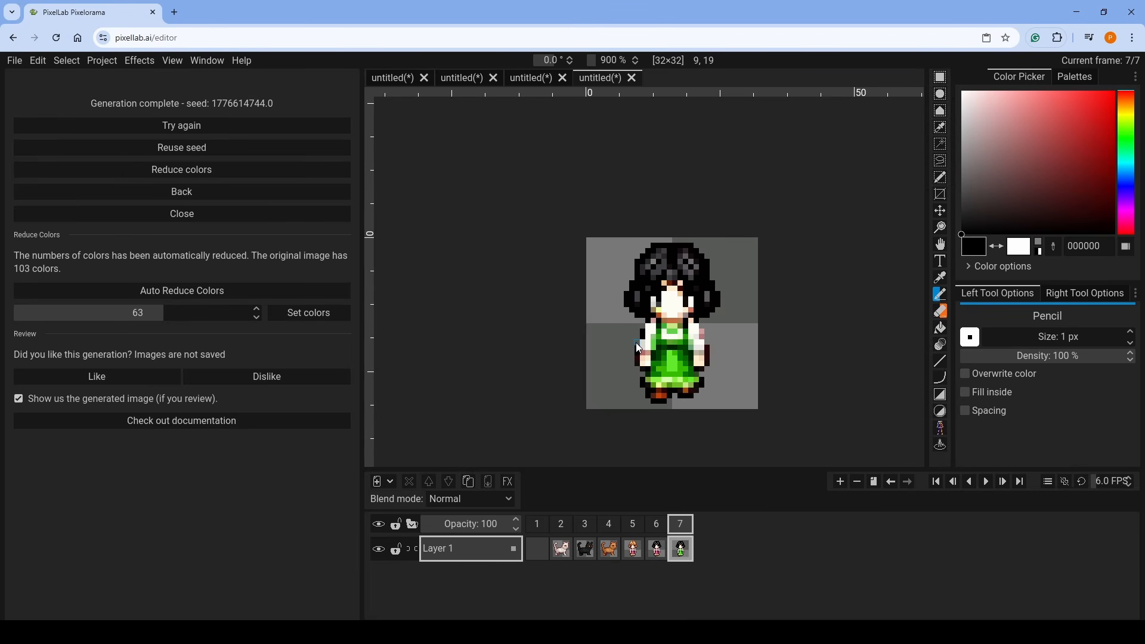
left_click_drag(712, 338, 699, 332)
left_click(657, 530)
left_click(641, 530)
left_click(656, 526)
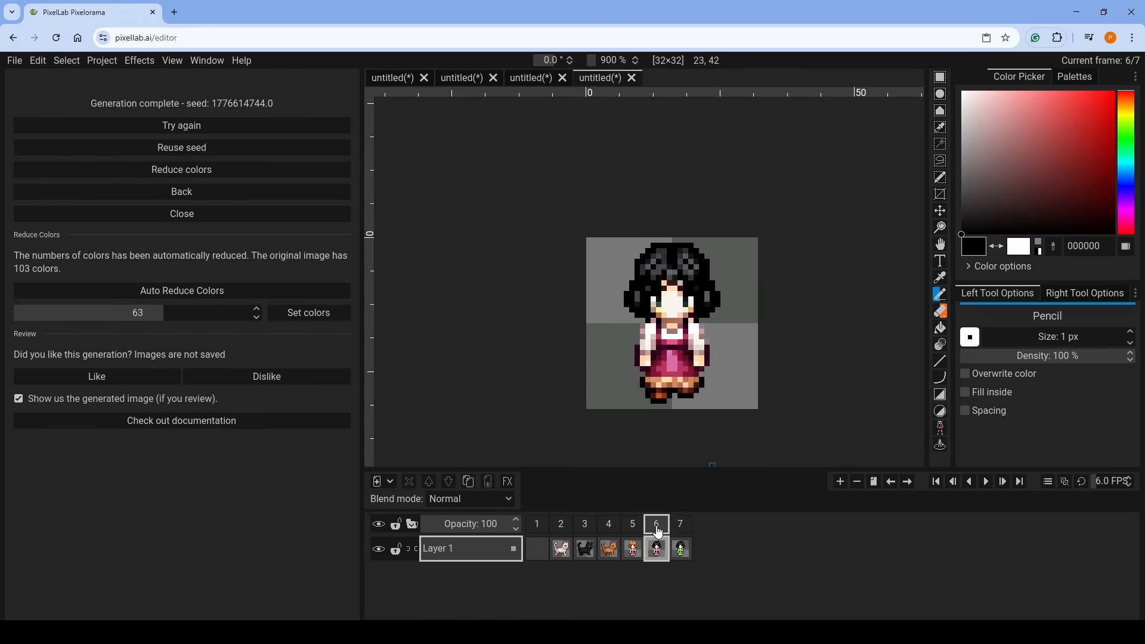
left_click(673, 526)
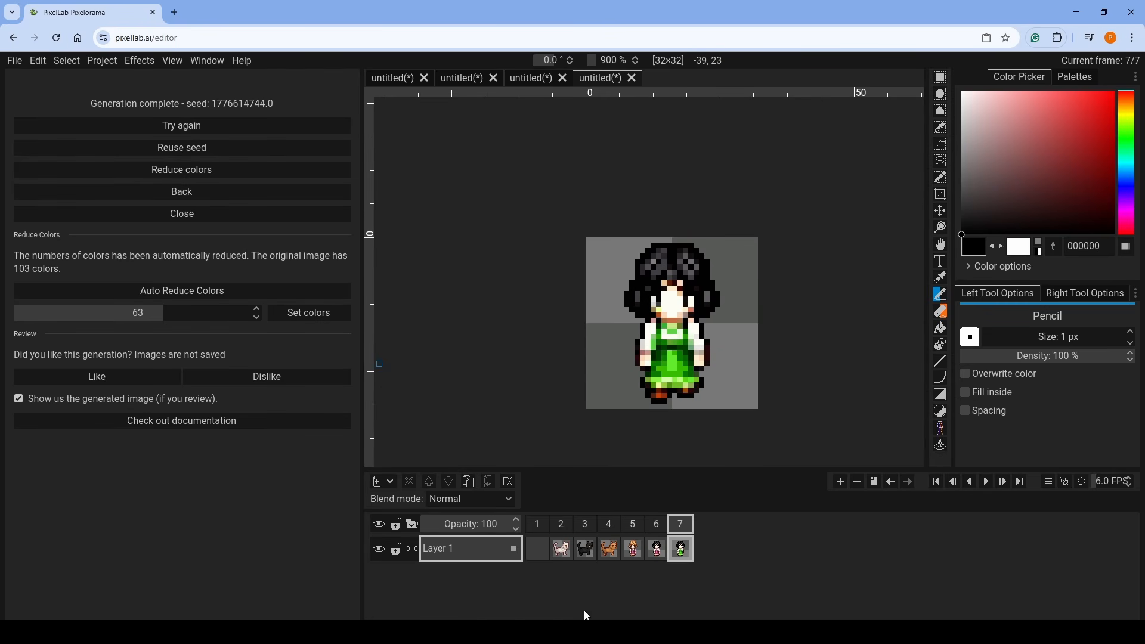